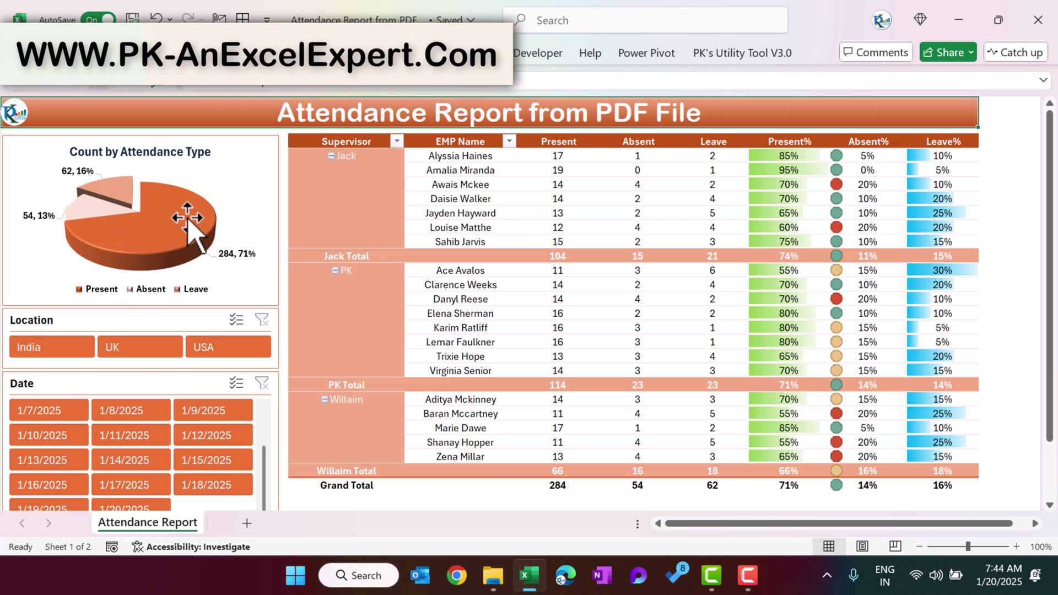
# Step: Examine the report table's columns from Supervisor and EMP Name through the attendance counts to Present%, Absent% and Leave%
pyautogui.click(367, 141)
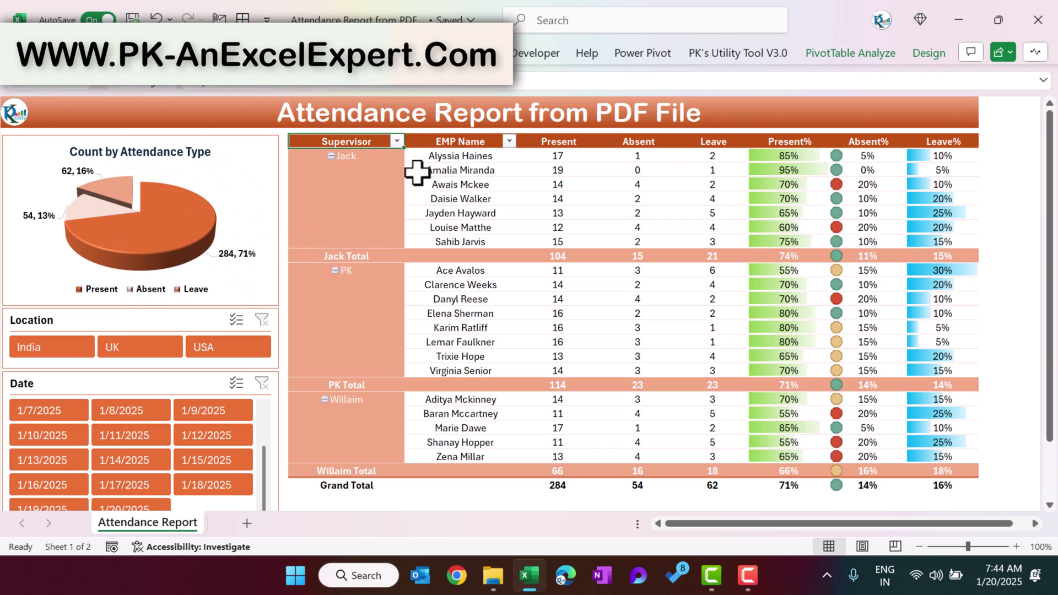
pyautogui.click(366, 156)
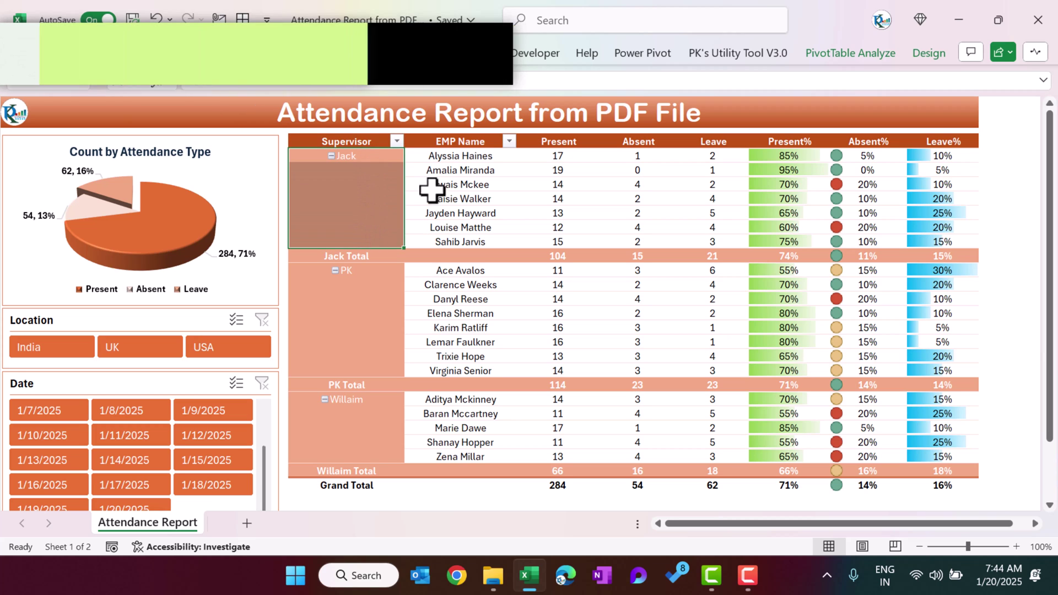
pyautogui.moveTo(463, 156); pyautogui.dragTo(472, 242)
pyautogui.moveTo(563, 170); pyautogui.dragTo(567, 241)
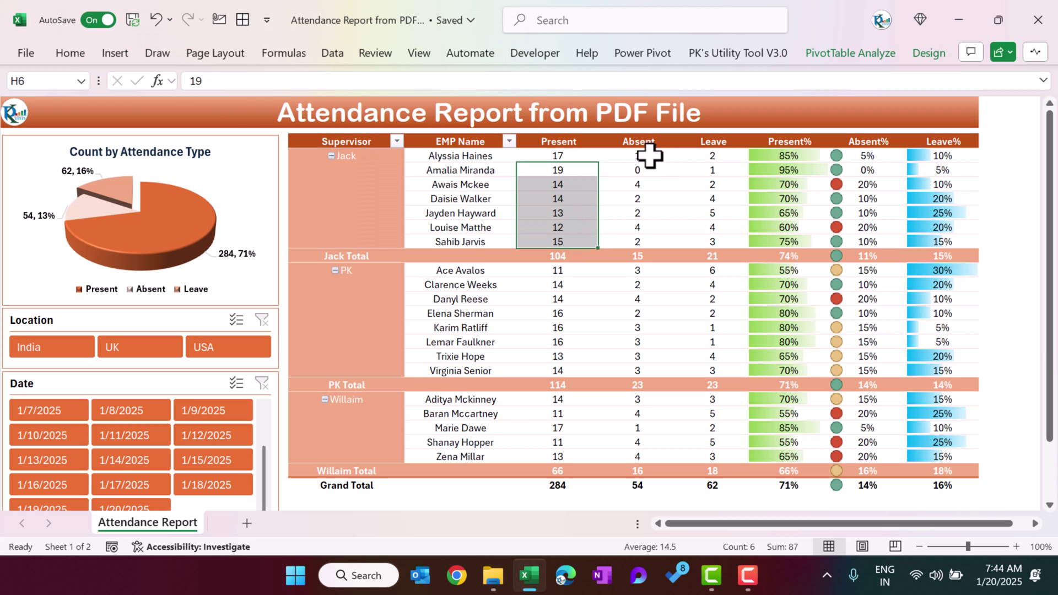
pyautogui.moveTo(650, 156); pyautogui.dragTo(640, 215)
pyautogui.moveTo(713, 156); pyautogui.dragTo(723, 213)
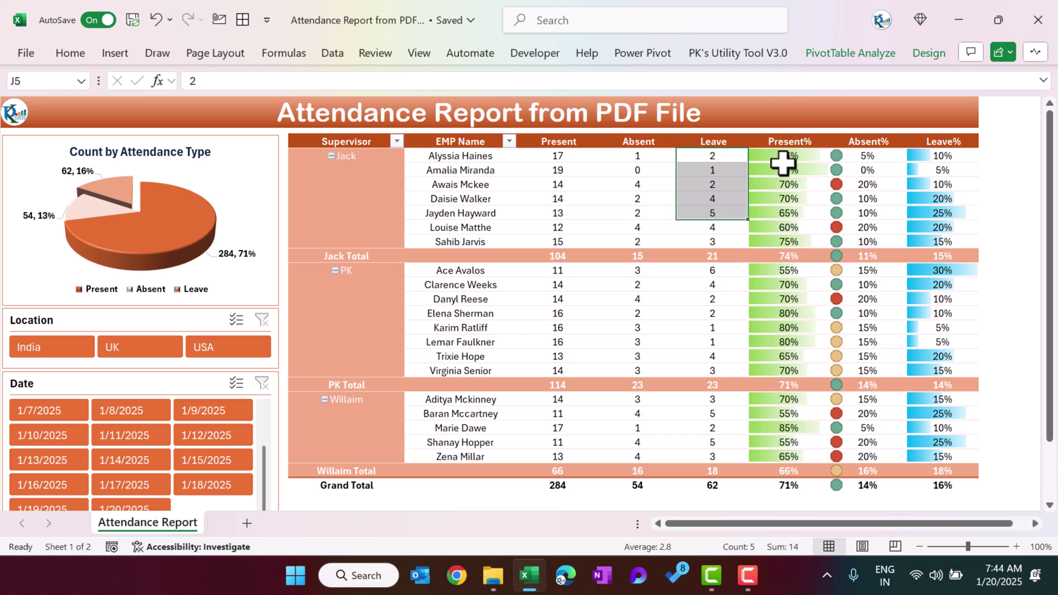
pyautogui.click(801, 142)
pyautogui.click(865, 142)
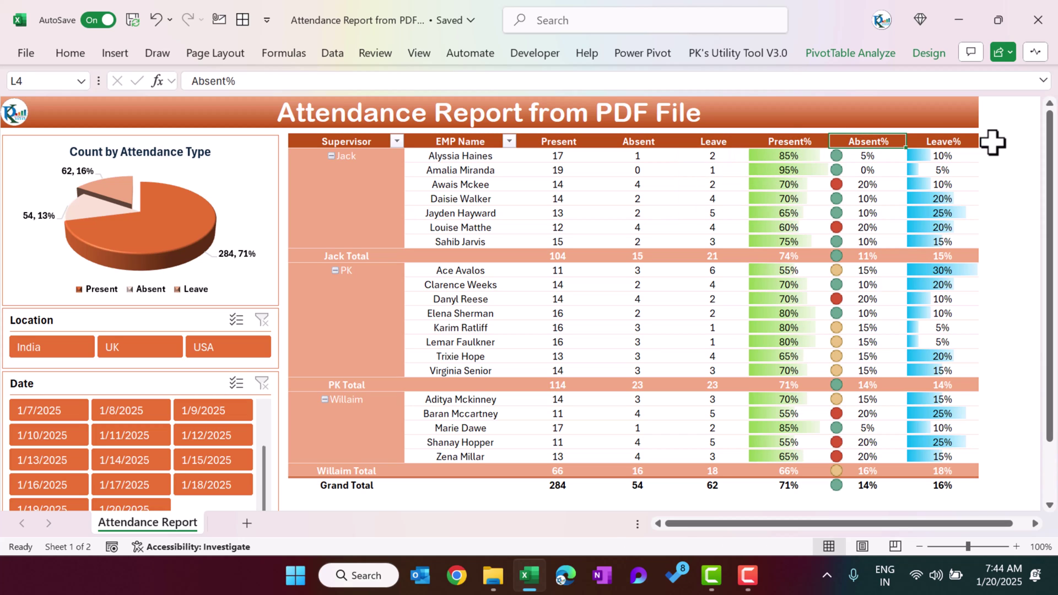
pyautogui.click(944, 169)
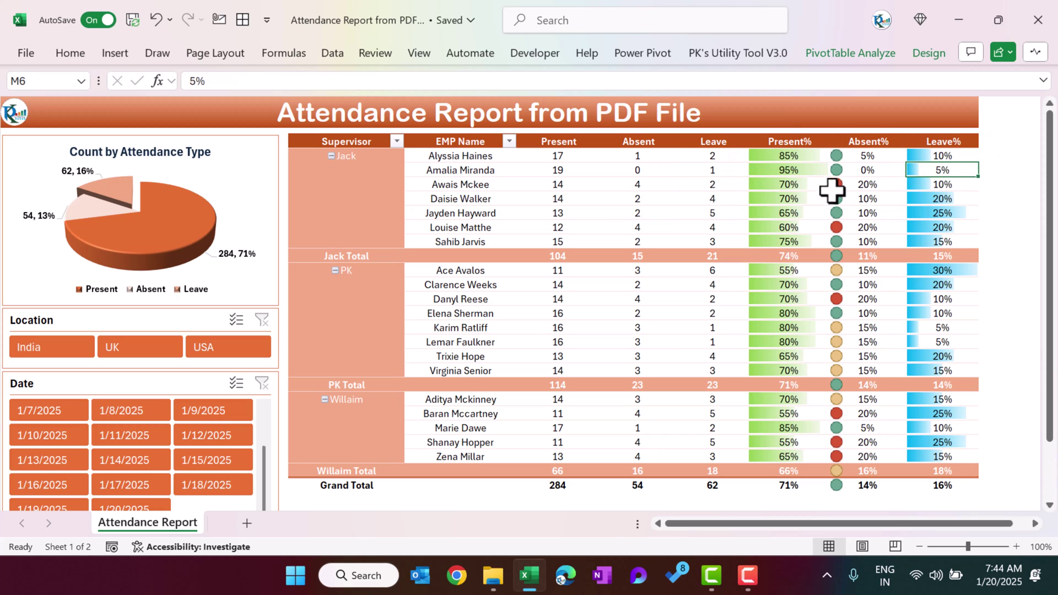
# Step: Inspect the data bars in the Present% and Leave% columns and the coloured icons in the Absent% column
pyautogui.moveTo(802, 156); pyautogui.dragTo(794, 314)
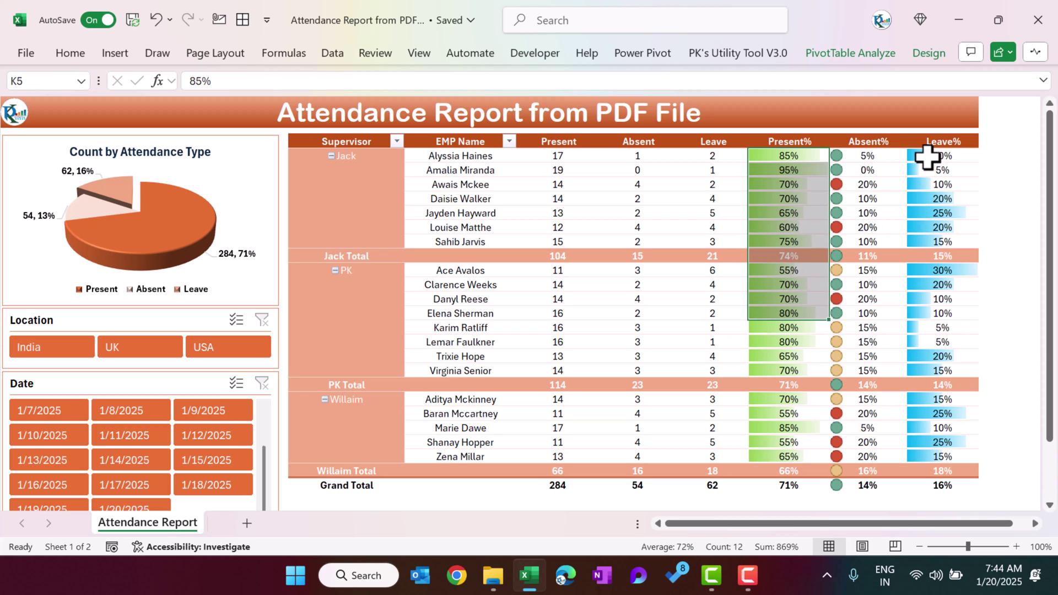
pyautogui.moveTo(931, 156); pyautogui.dragTo(947, 242)
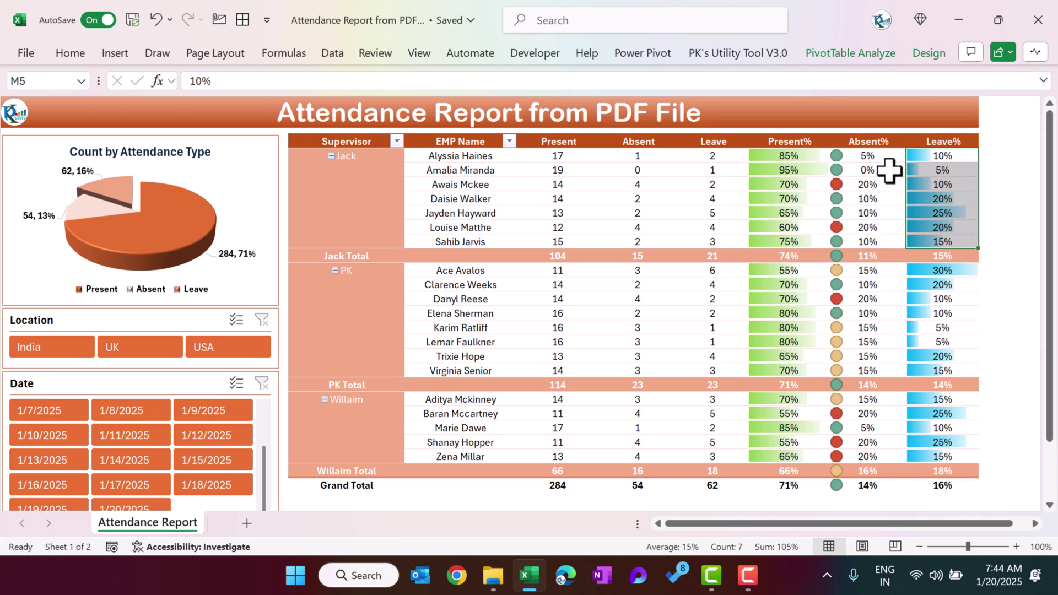
pyautogui.moveTo(875, 156); pyautogui.dragTo(876, 286)
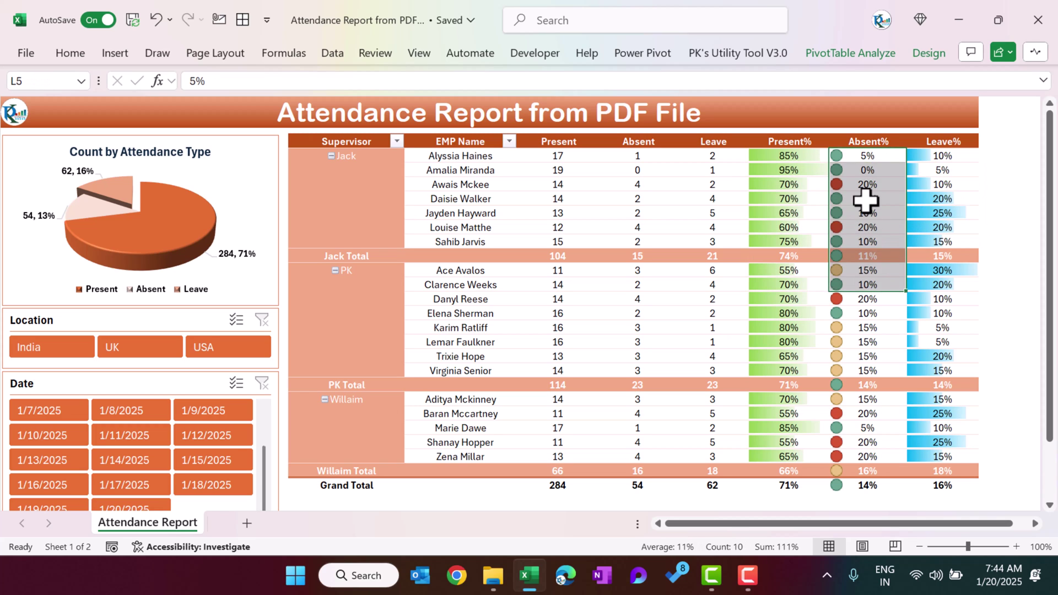
pyautogui.click(887, 155)
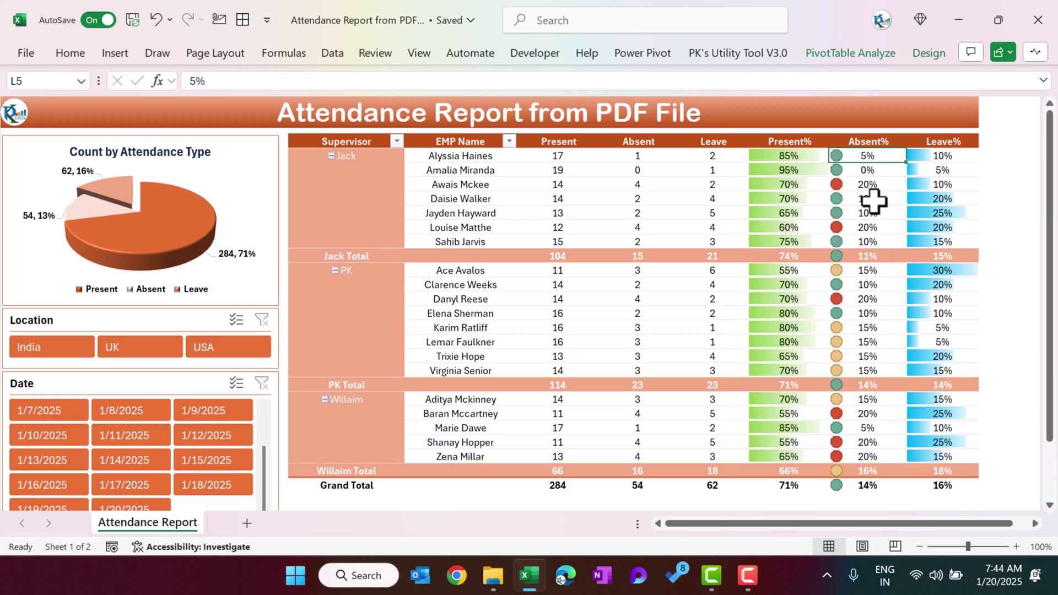
pyautogui.moveTo(874, 201); pyautogui.dragTo(876, 213)
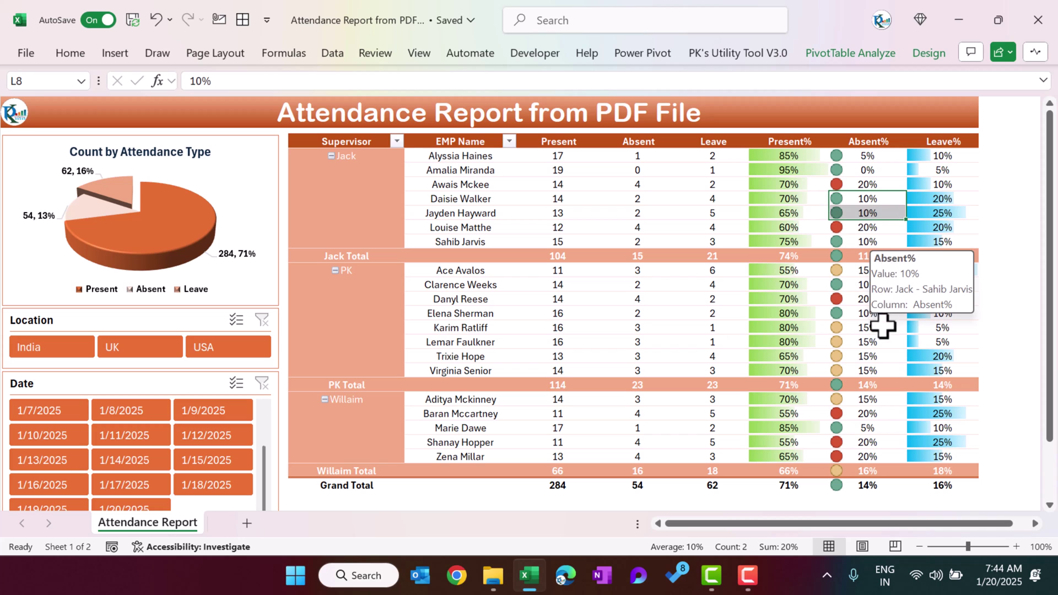
pyautogui.click(868, 270)
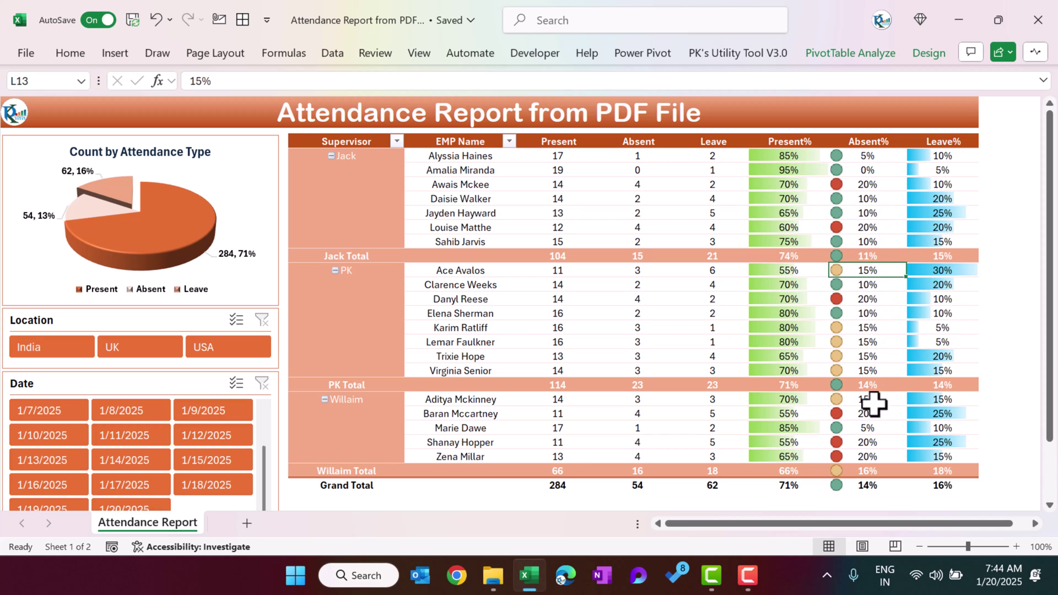
pyautogui.click(868, 301)
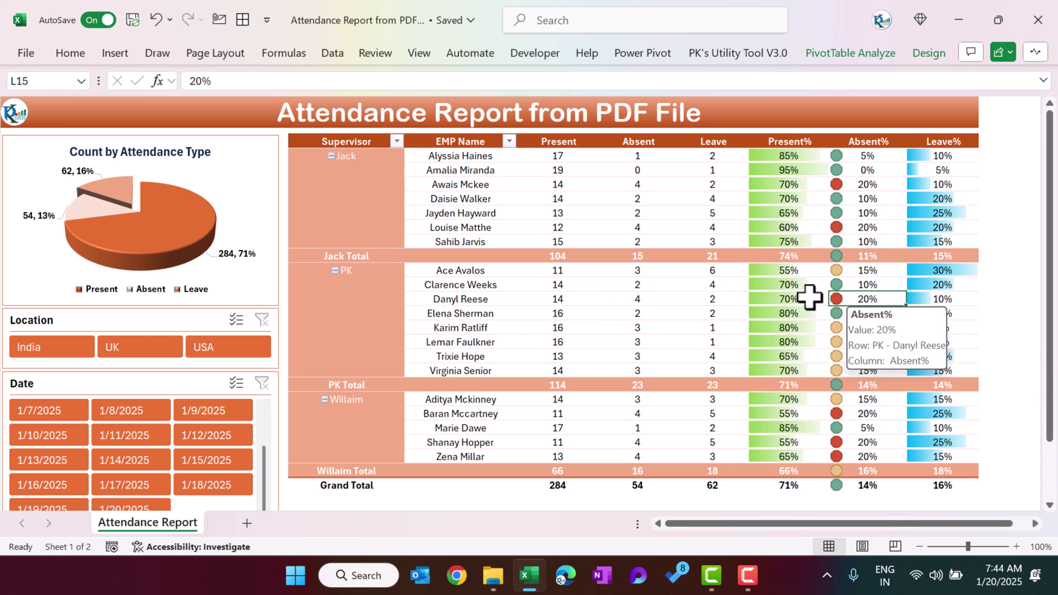
# Step: Filter the attendance report by the India, UK and USA locations in turn and clear the Location filter
pyautogui.click(52, 348)
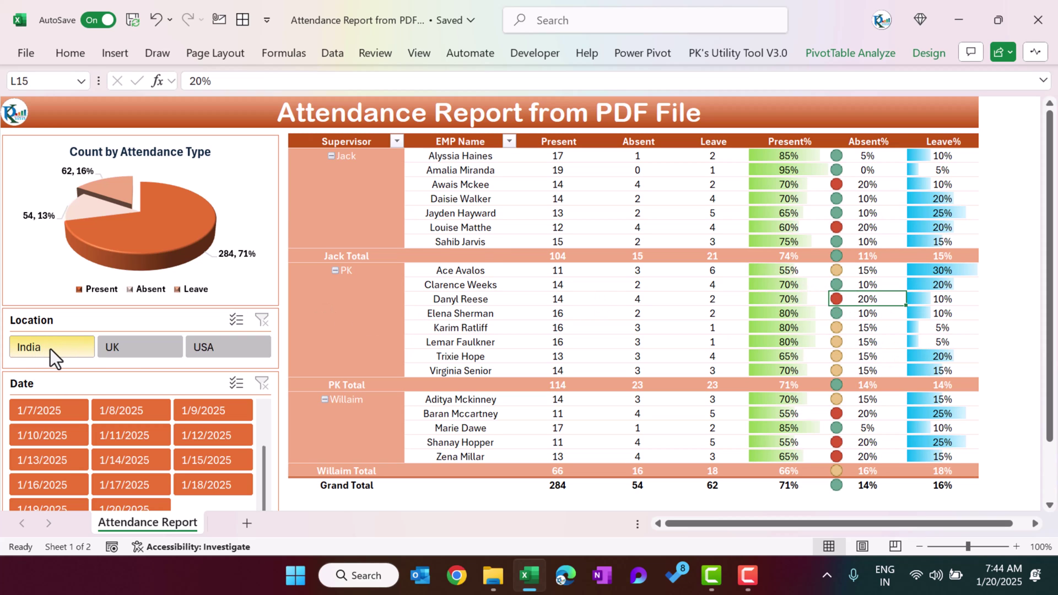
pyautogui.click(126, 343)
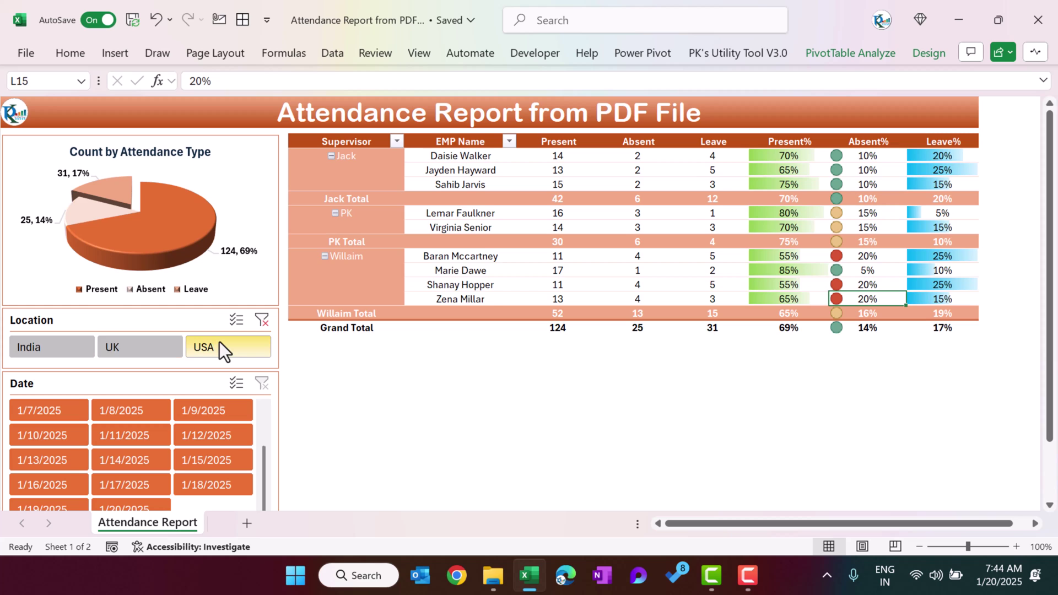
pyautogui.click(220, 341)
pyautogui.click(141, 348)
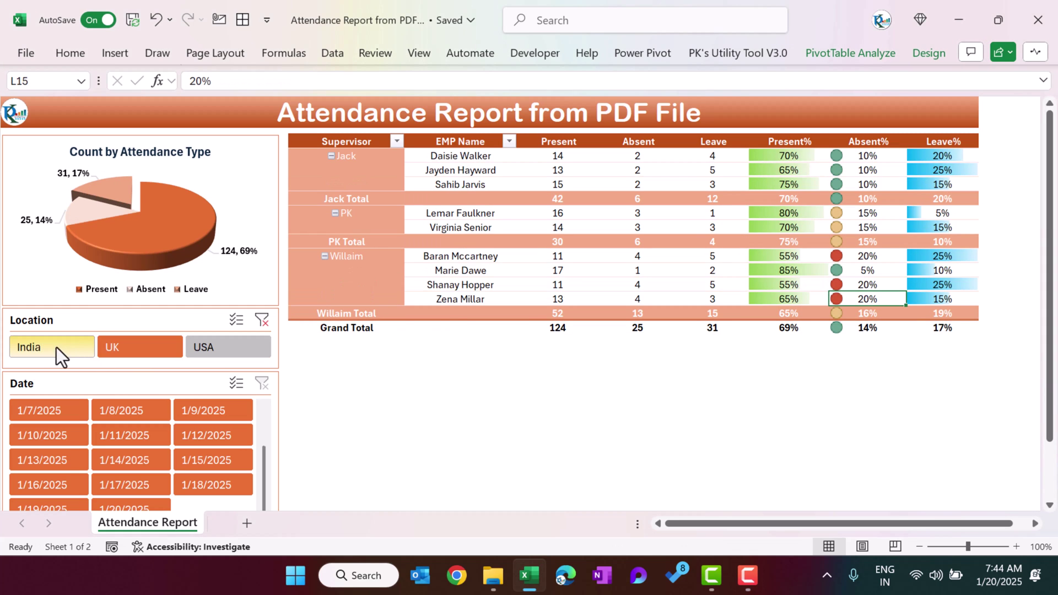
pyautogui.click(45, 349)
pyautogui.click(261, 320)
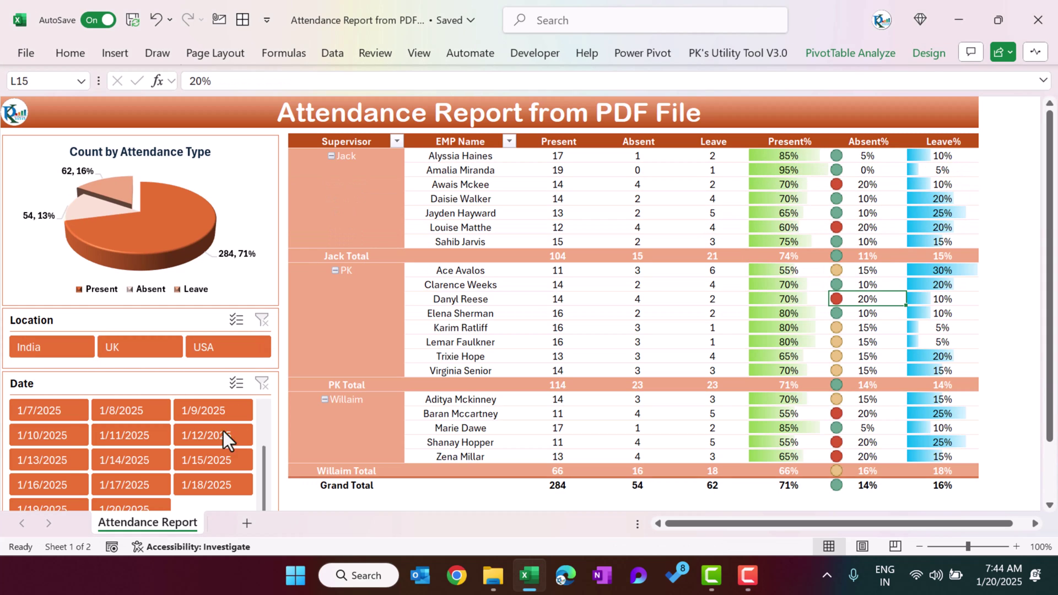
# Step: Filter the report by single dates between 1/7/2025 and 1/14/2025, one after another, and clear the Date filter
pyautogui.click(60, 414)
pyautogui.click(182, 411)
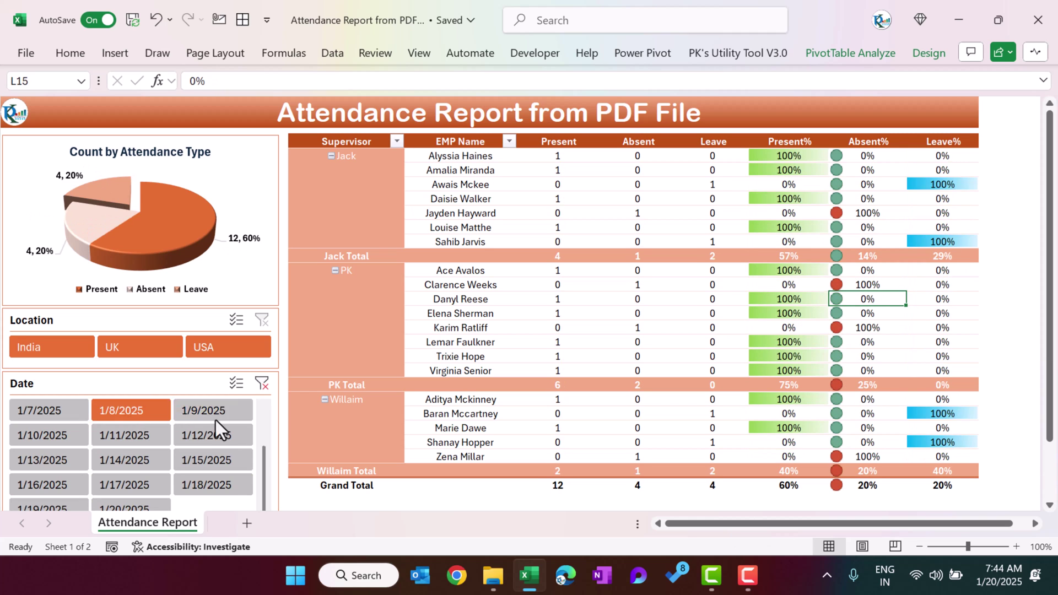
pyautogui.click(132, 435)
pyautogui.click(82, 436)
pyautogui.click(187, 434)
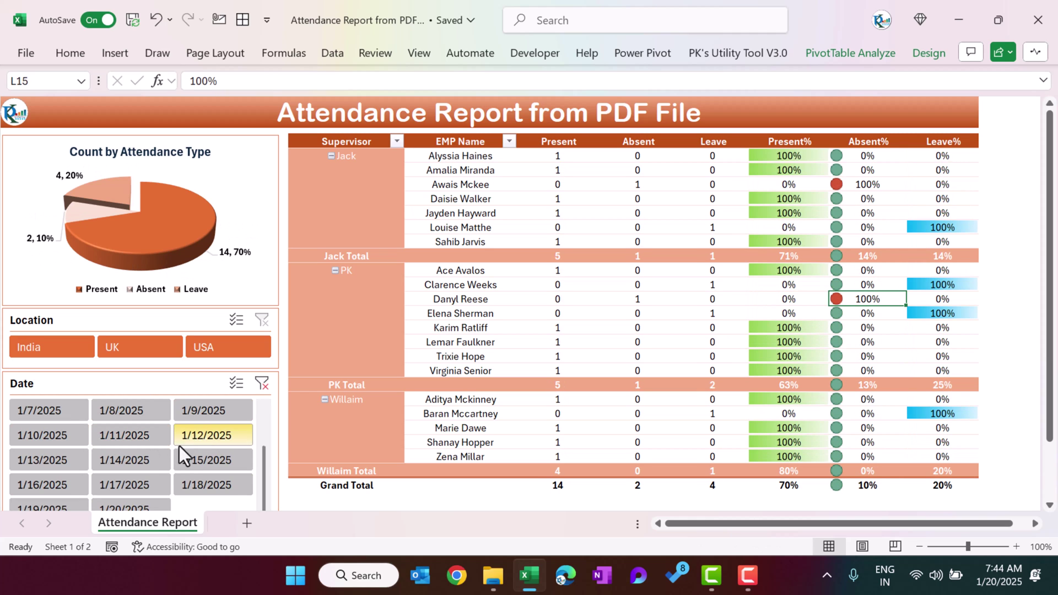
pyautogui.click(141, 458)
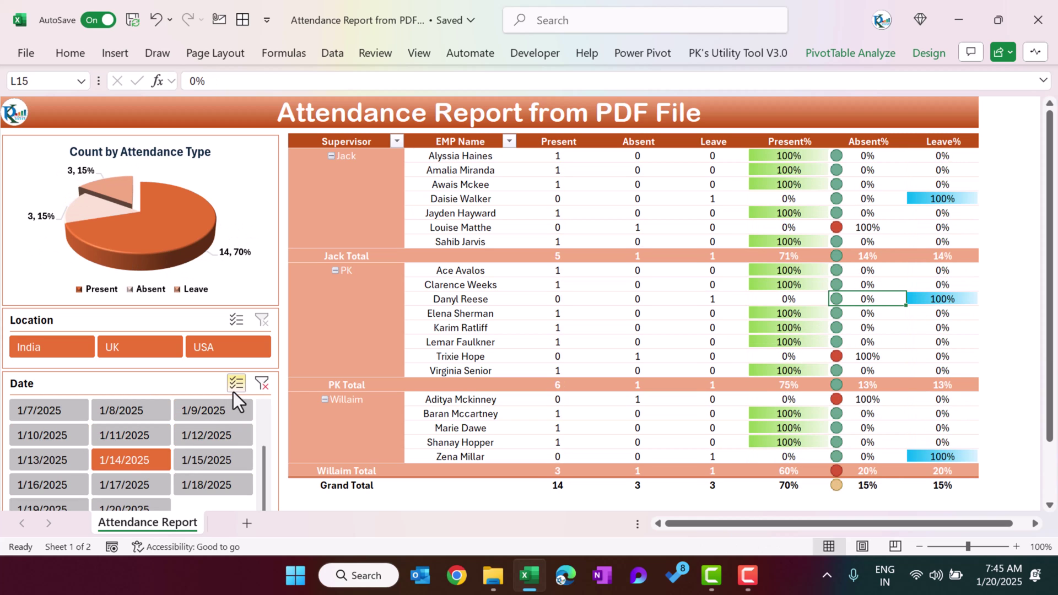
pyautogui.click(262, 384)
# Step: Filter the report to the date range 1/7/2025 through 1/11/2025 and clear the Date filter
pyautogui.click(68, 416)
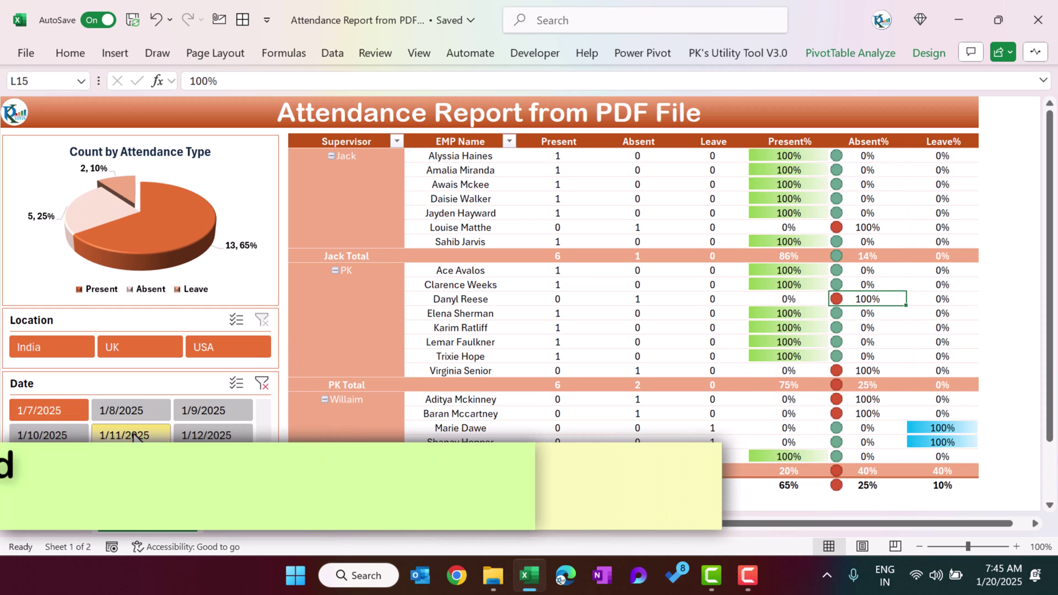
pyautogui.keyDown('shift'); pyautogui.click(134, 437); pyautogui.keyUp('shift')
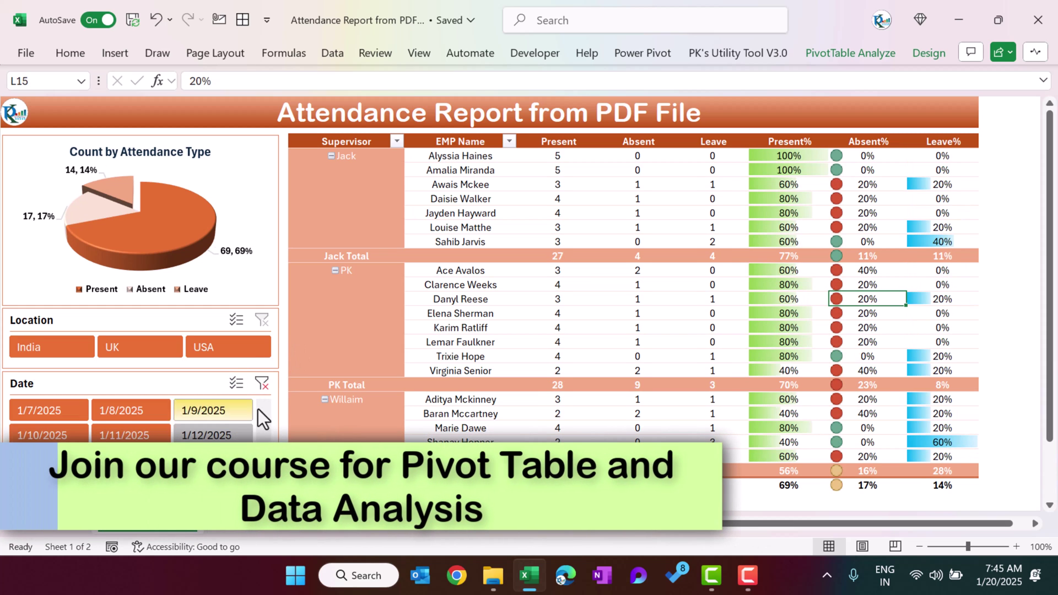
pyautogui.click(267, 383)
pyautogui.click(463, 156)
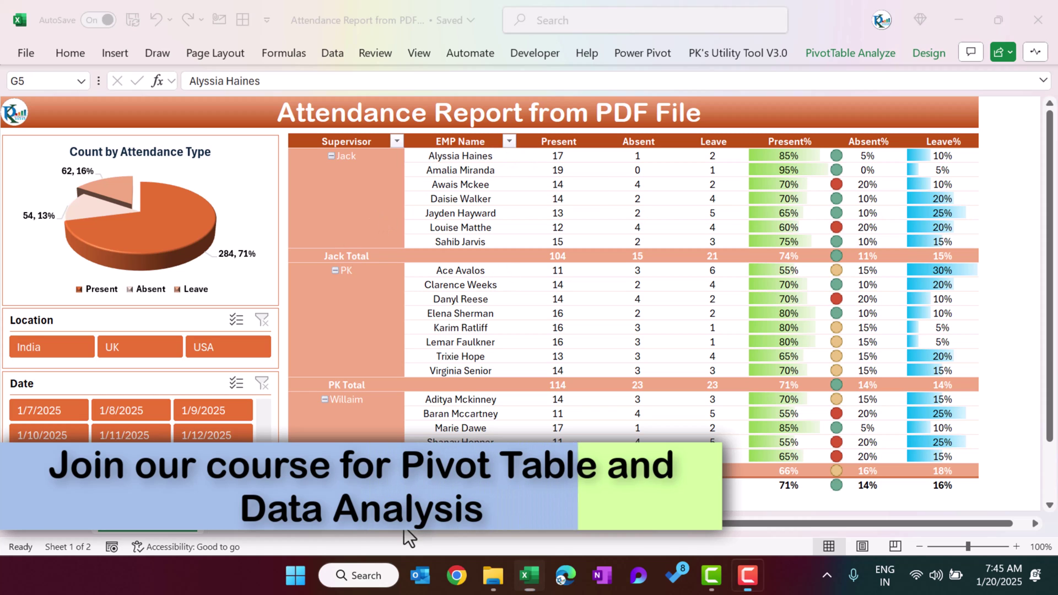
# Step: Switch to File Explorer and open the Attendance Data PDF from New folder
pyautogui.click(493, 575)
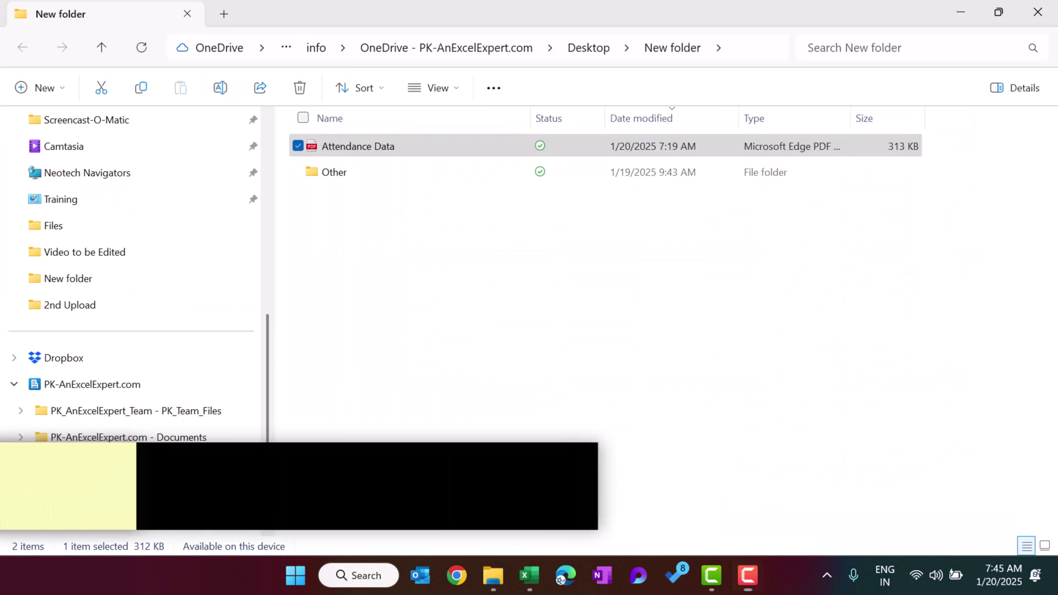
pyautogui.click(478, 293)
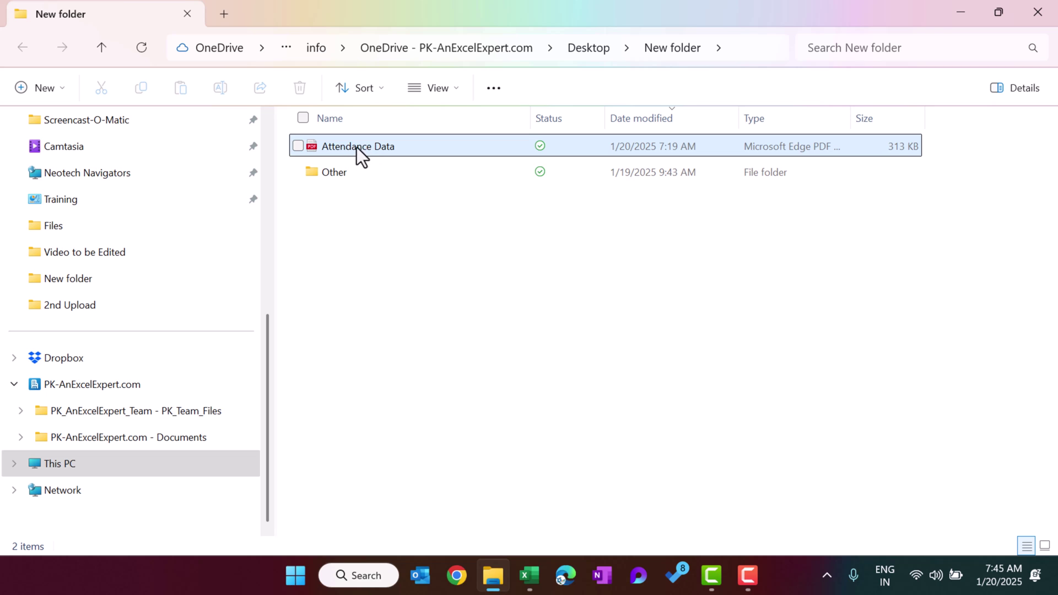
pyautogui.doubleClick(375, 147)
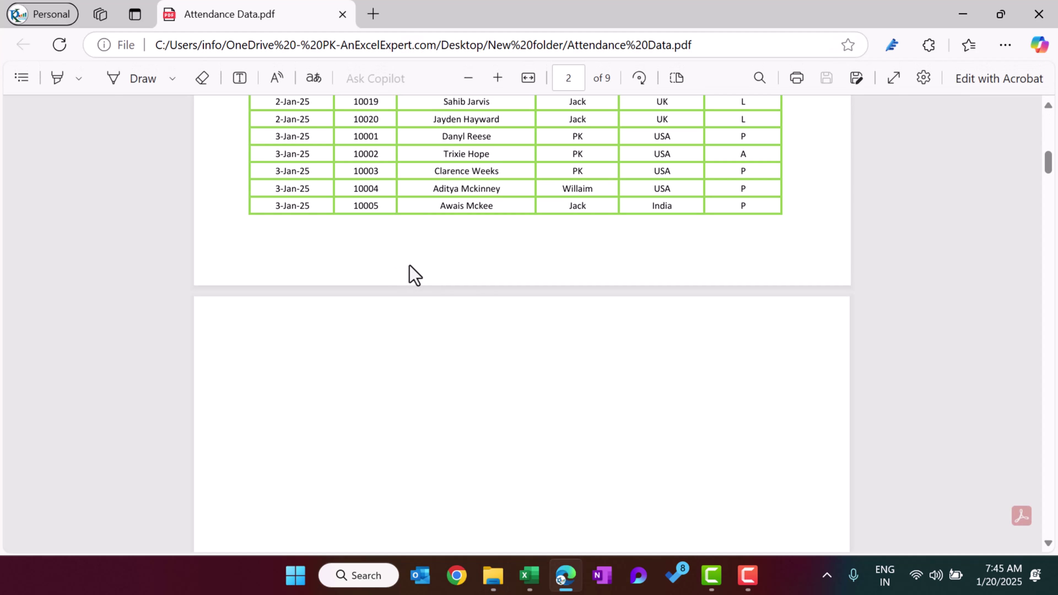
# Step: Examine the attendance table's column headers and its daily records through all nine pages of the PDF
pyautogui.scroll(15, 466, 273)
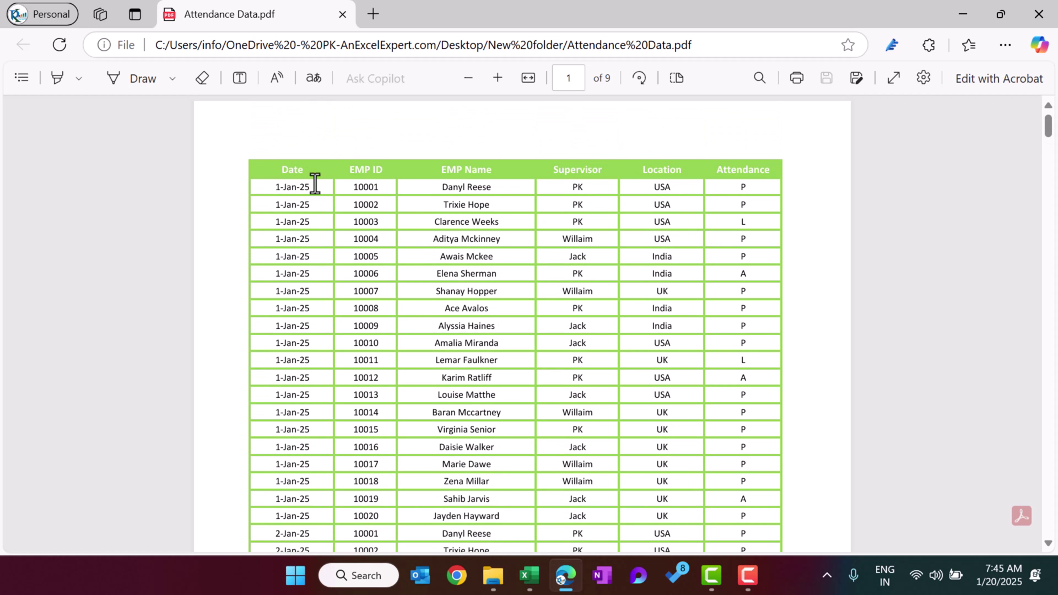
pyautogui.moveTo(279, 168); pyautogui.dragTo(456, 168)
pyautogui.click(474, 196)
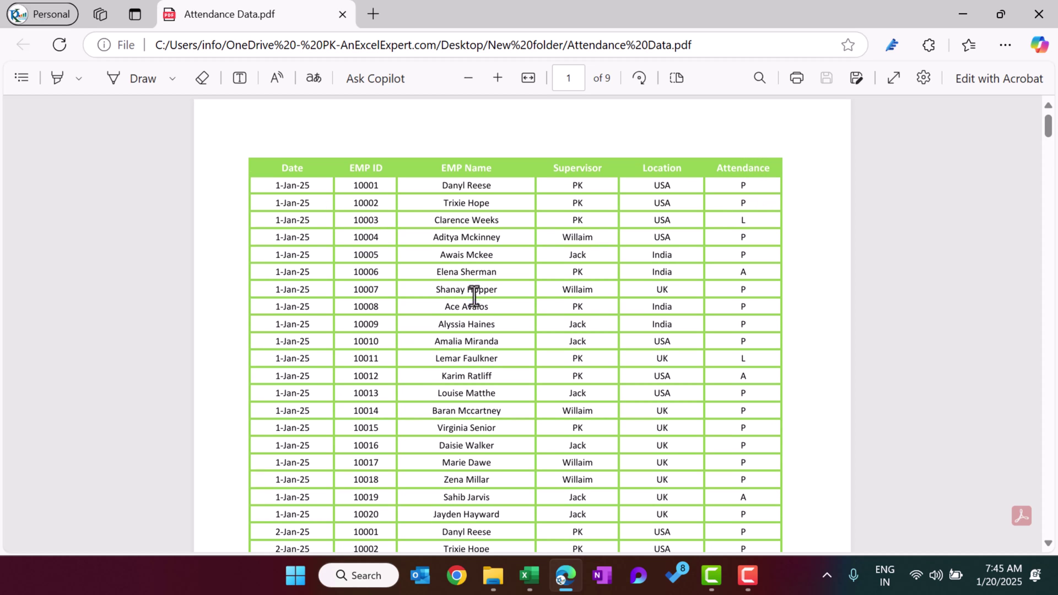
pyautogui.scroll(-20, 474, 296)
pyautogui.scroll(-8, 476, 296)
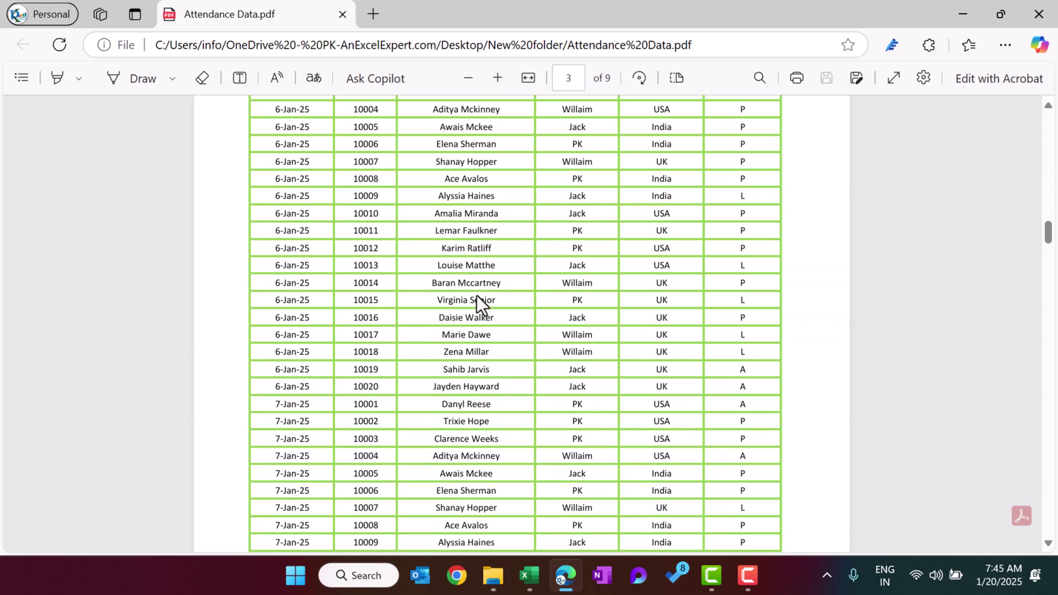
pyautogui.scroll(-20, 508, 256)
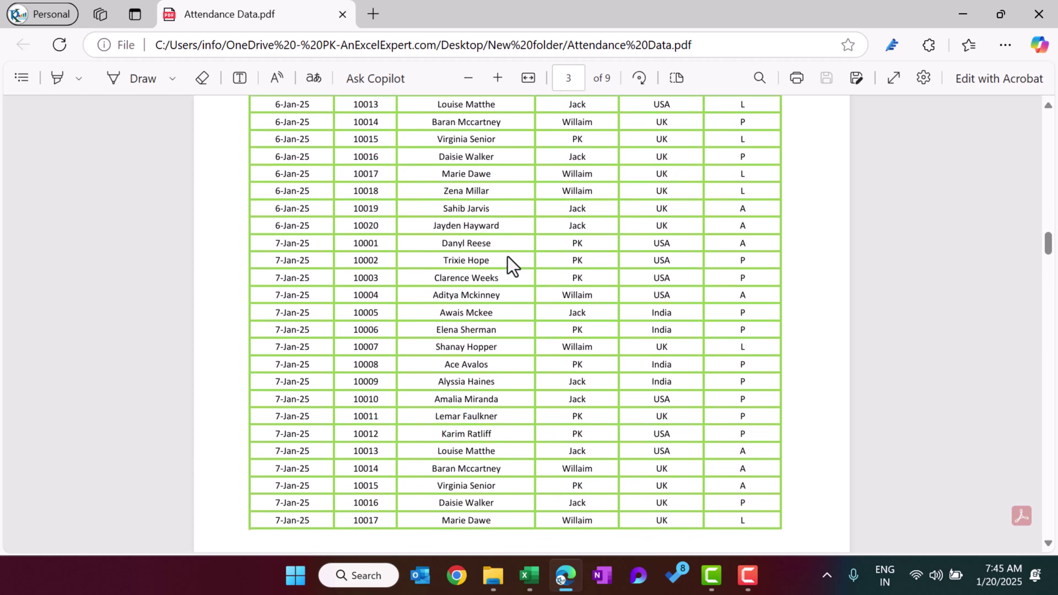
pyautogui.scroll(-20, 507, 256)
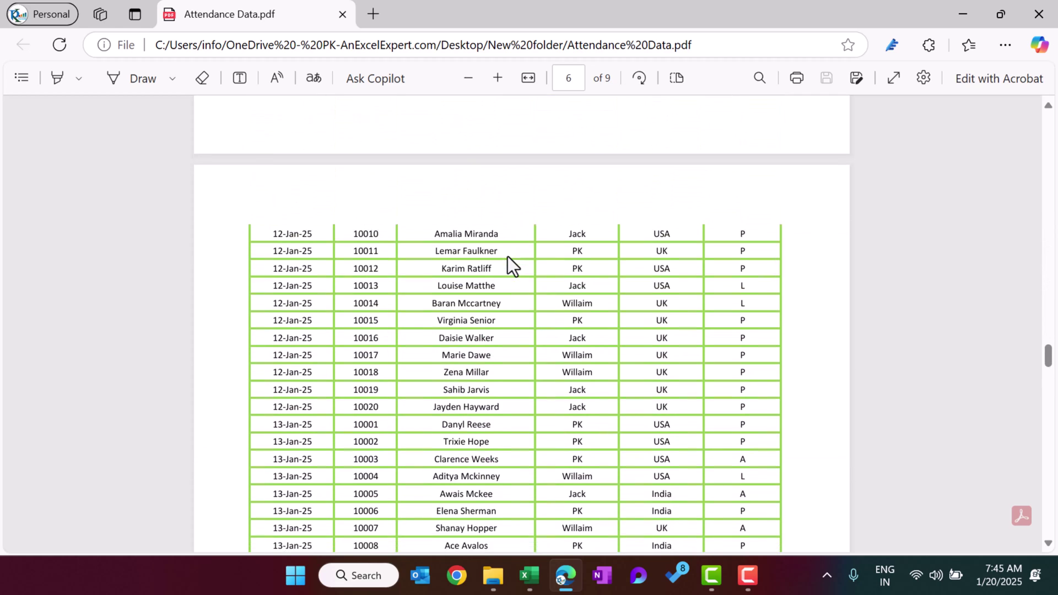
pyautogui.scroll(-20, 508, 257)
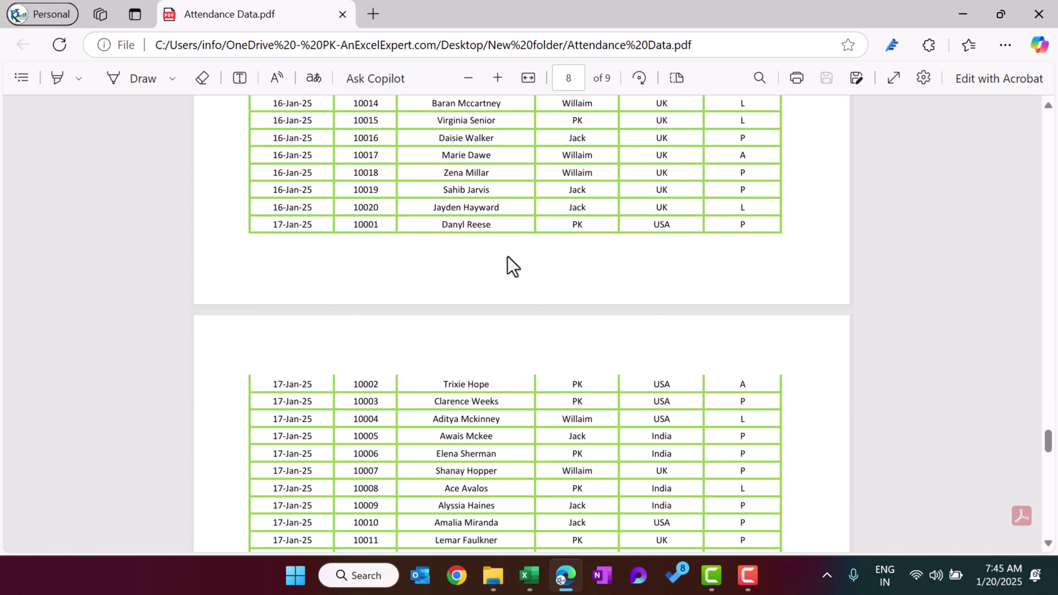
pyautogui.scroll(-12, 441, 290)
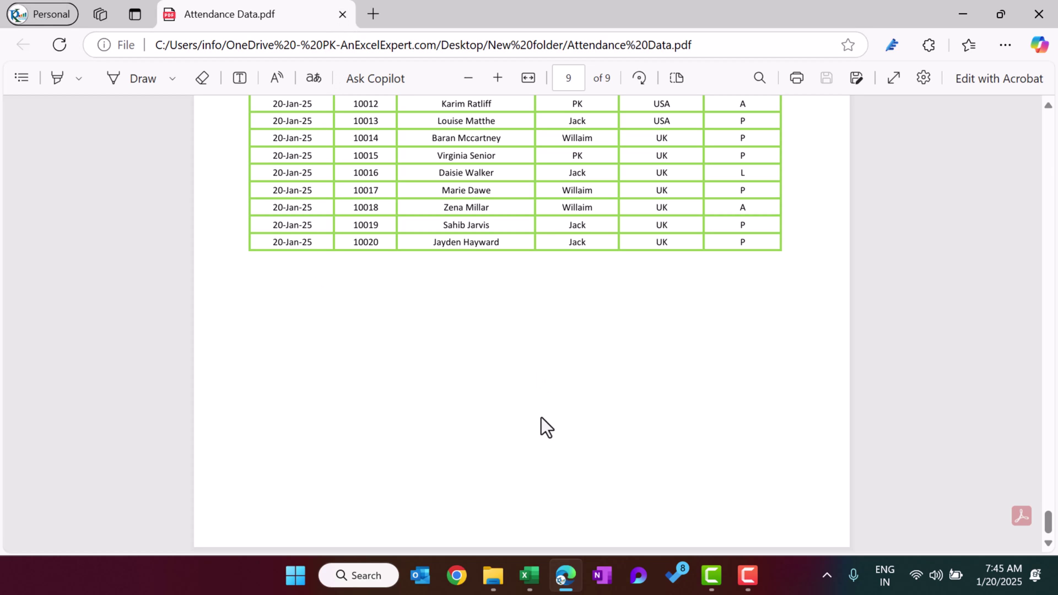
# Step: Close the Attendance Data PDF and switch to the blank Book1 workbook in Excel
pyautogui.click(343, 14)
pyautogui.click(529, 576)
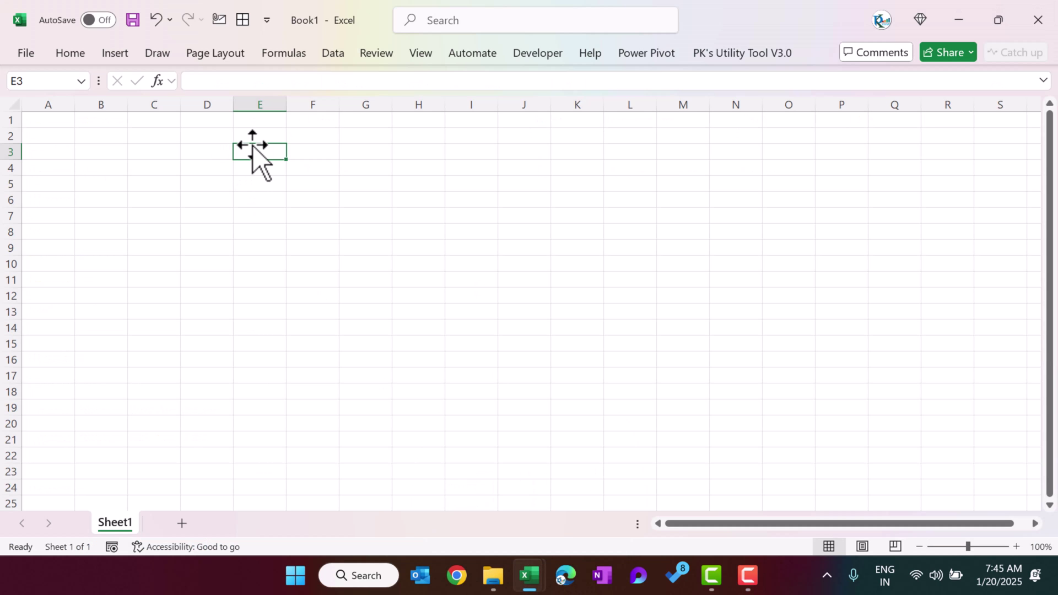
pyautogui.click(317, 120)
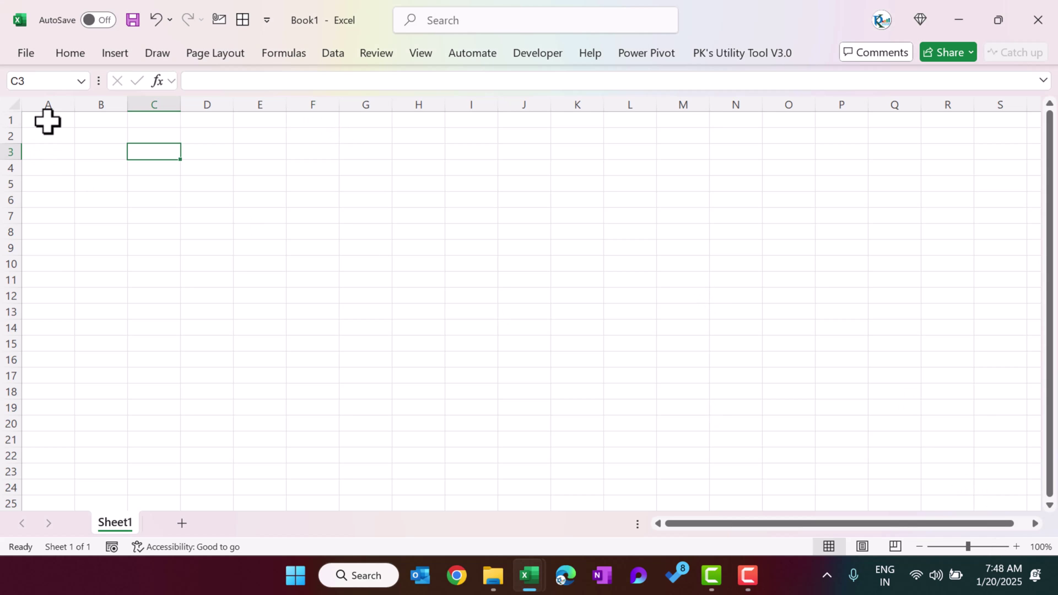
# Step: Import the Attendance Data PDF from the desktop's New folder as an external data source, starting from cell A1
pyautogui.click(48, 122)
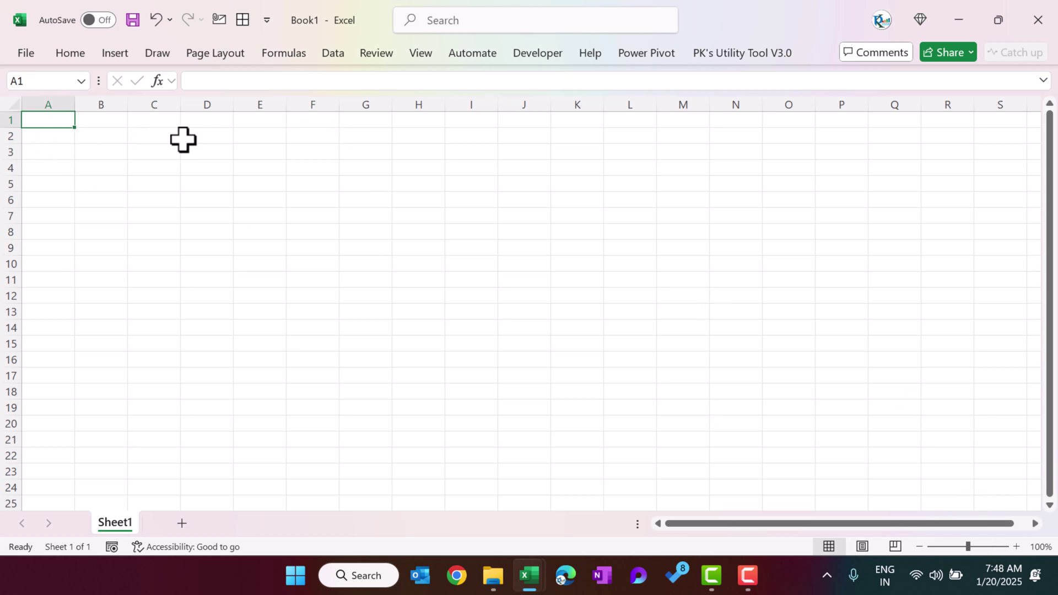
pyautogui.click(336, 58)
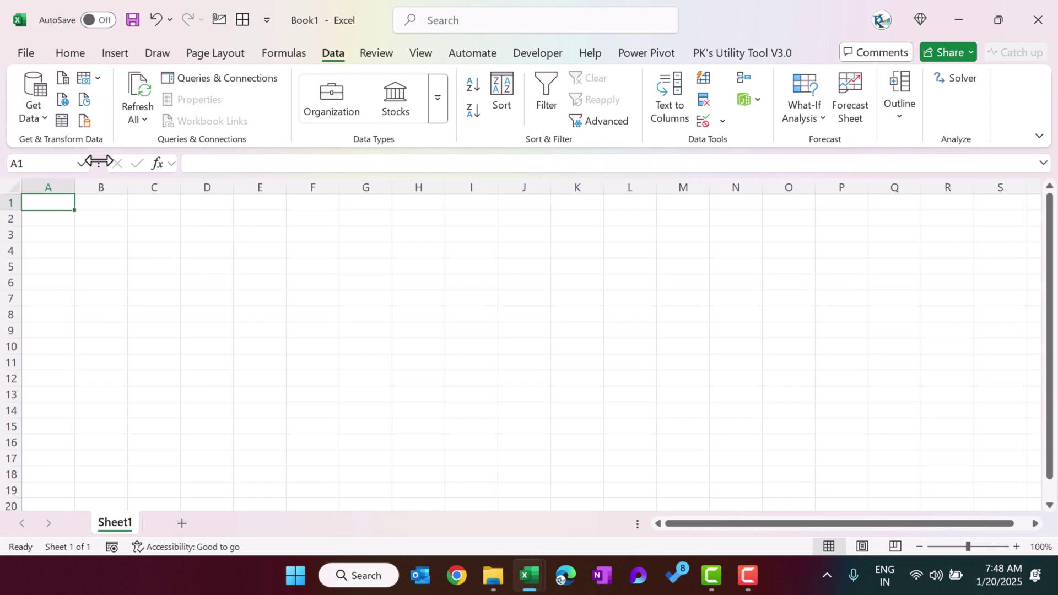
pyautogui.click(44, 117)
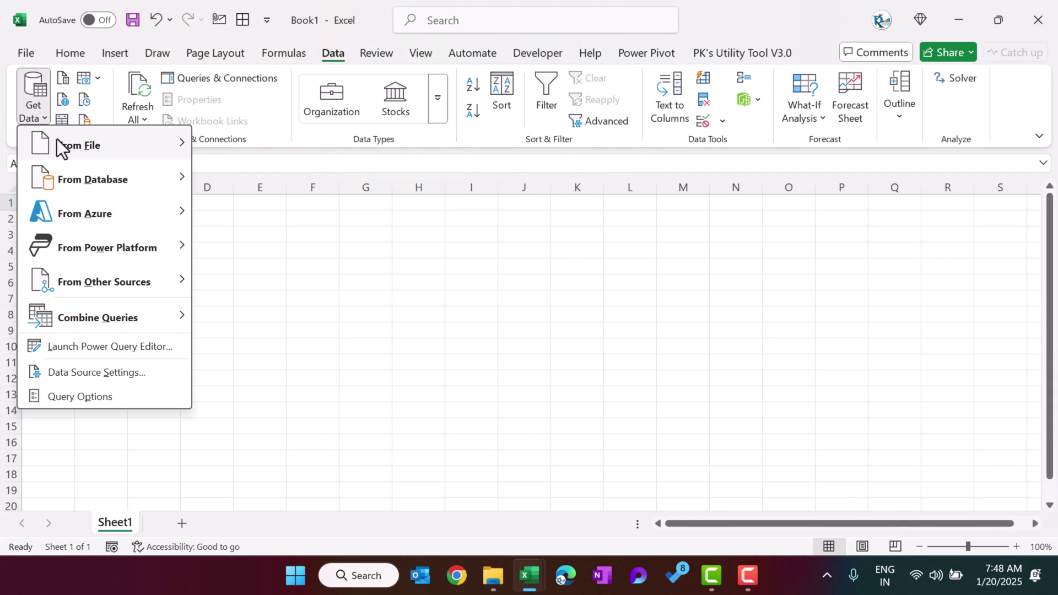
pyautogui.moveTo(95, 152)
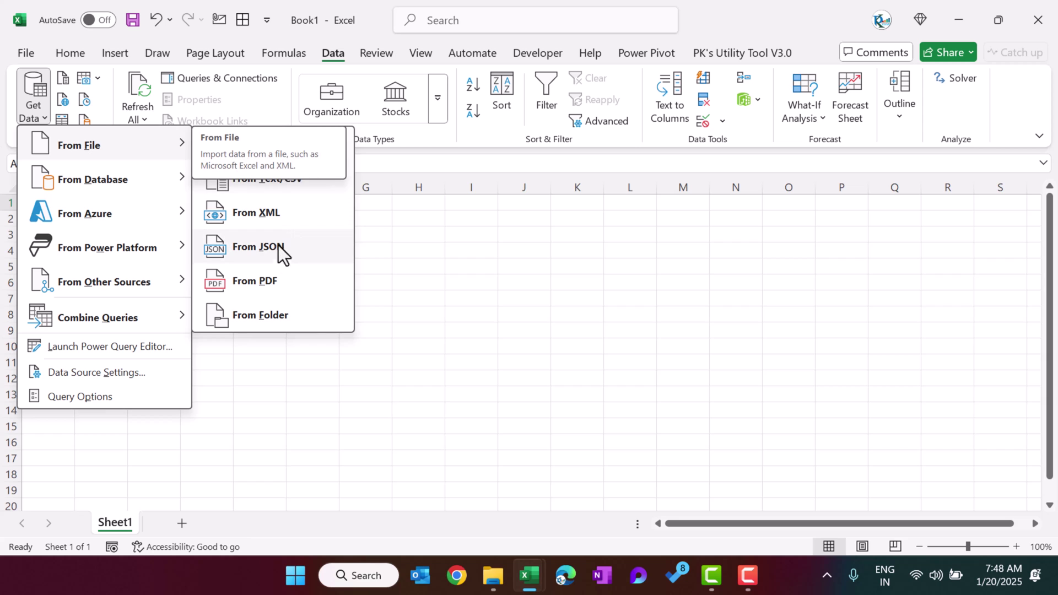
pyautogui.click(270, 284)
pyautogui.click(58, 160)
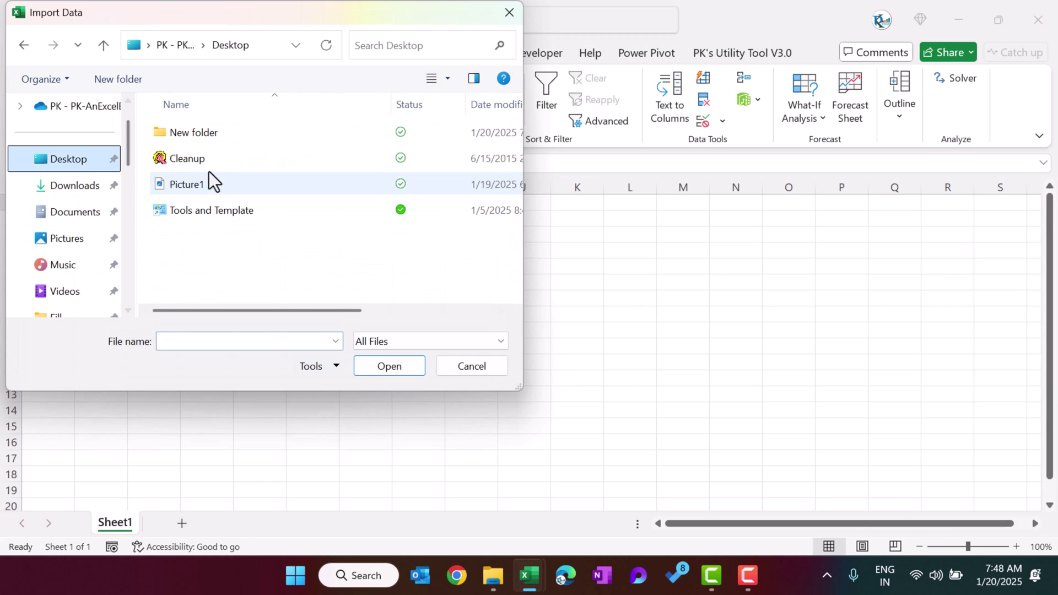
pyautogui.click(210, 158)
pyautogui.doubleClick(218, 134)
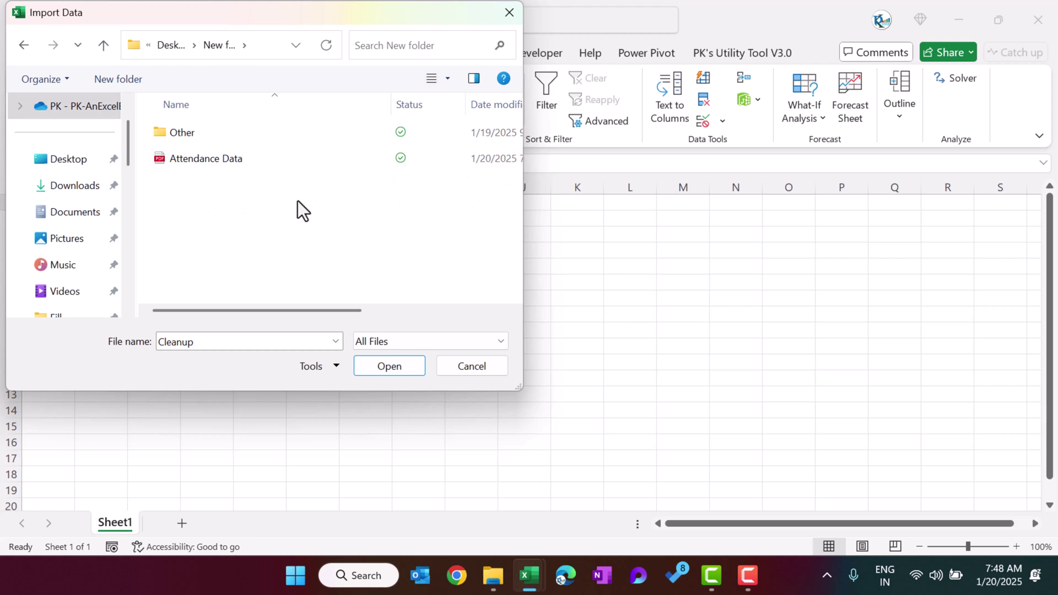
pyautogui.click(206, 159)
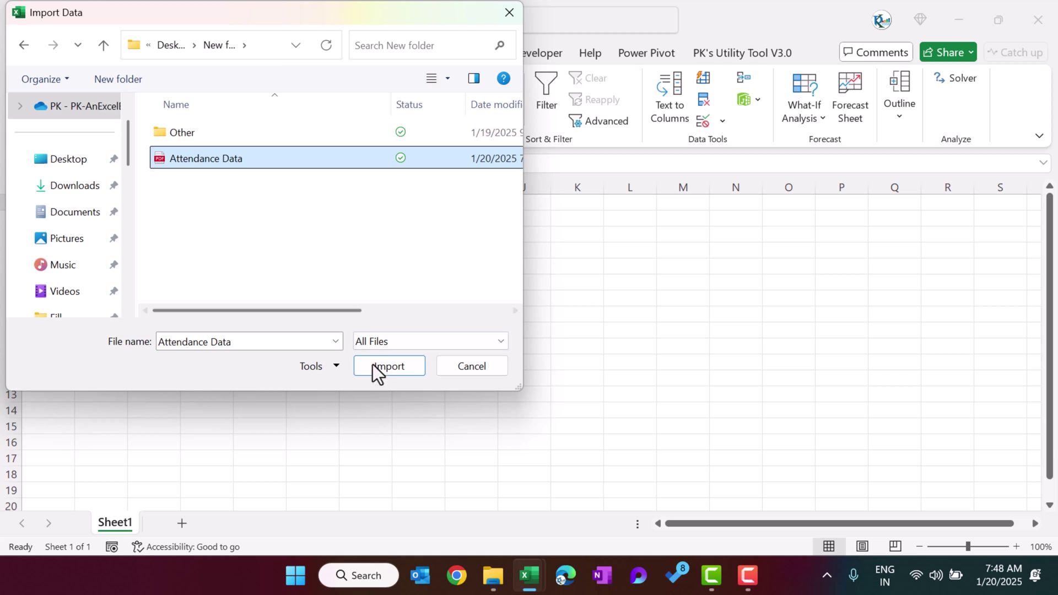
pyautogui.click(389, 366)
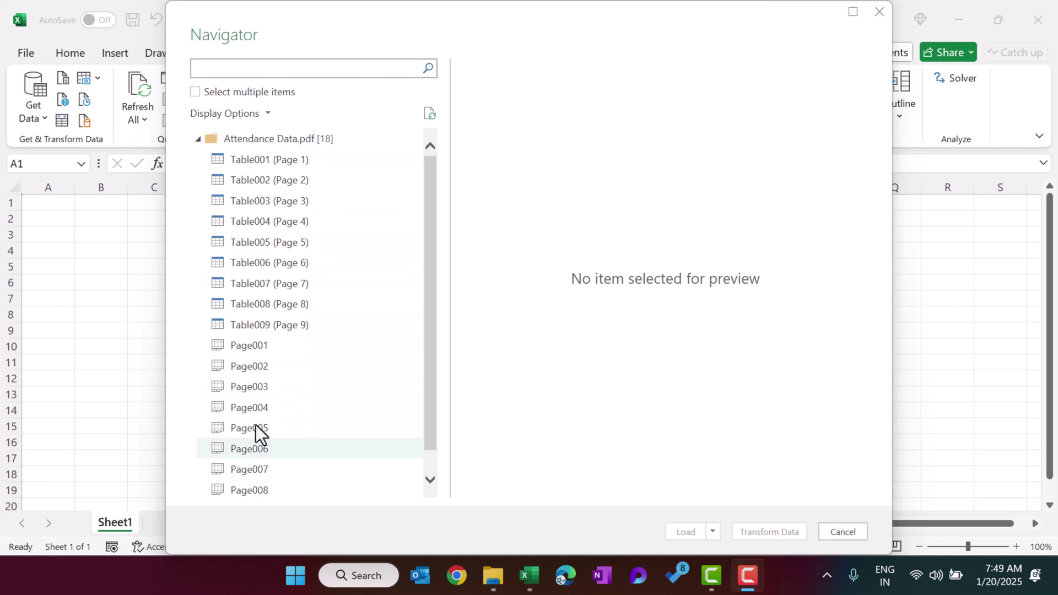
# Step: Open Table001 (Page 1) for transformation in the Power Query Editor and name the query Attendance
pyautogui.click(269, 158)
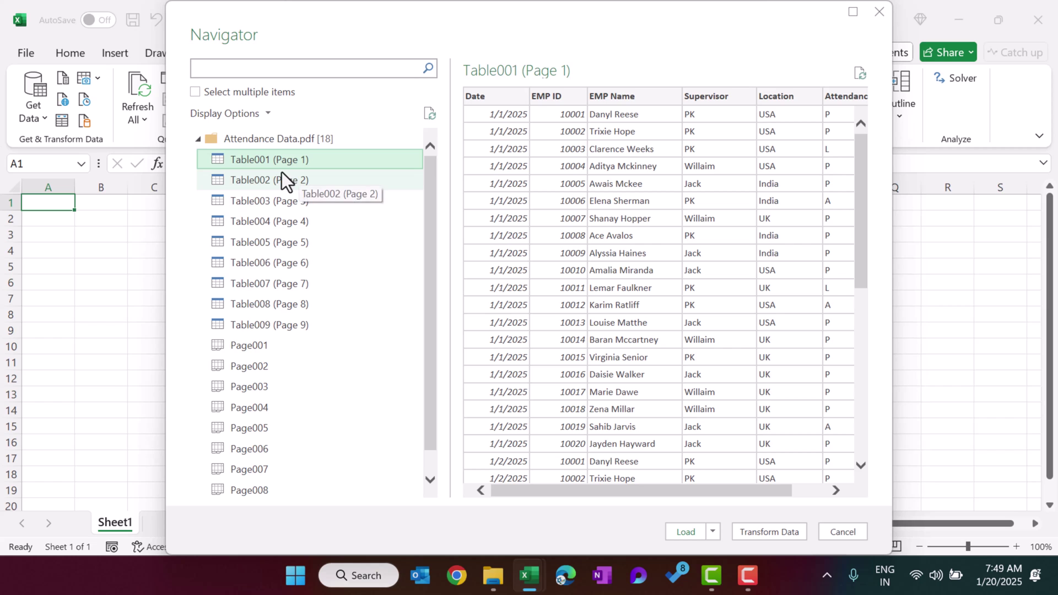
pyautogui.click(770, 532)
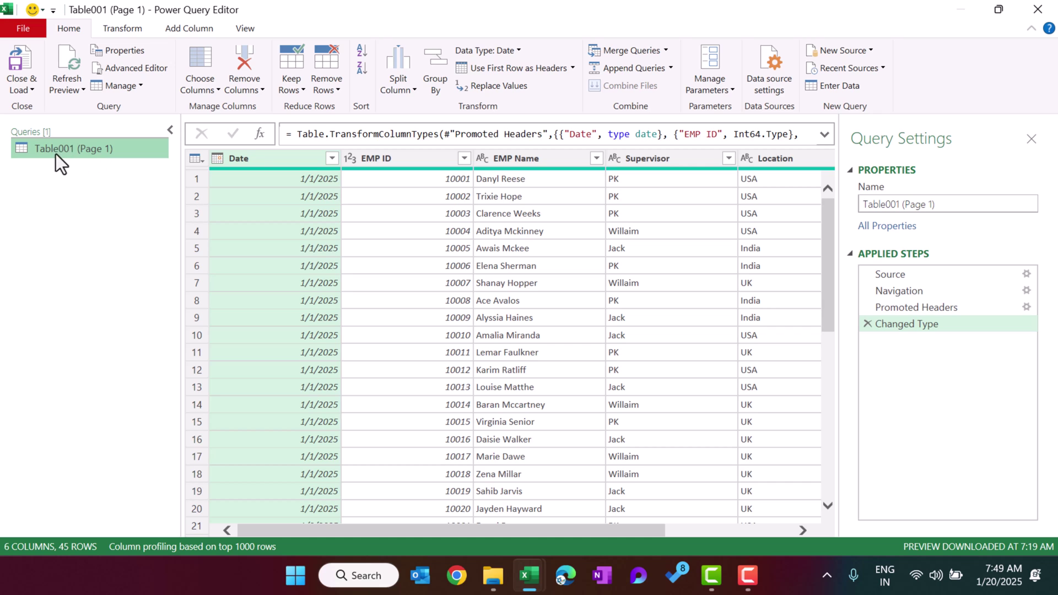
pyautogui.click(907, 204)
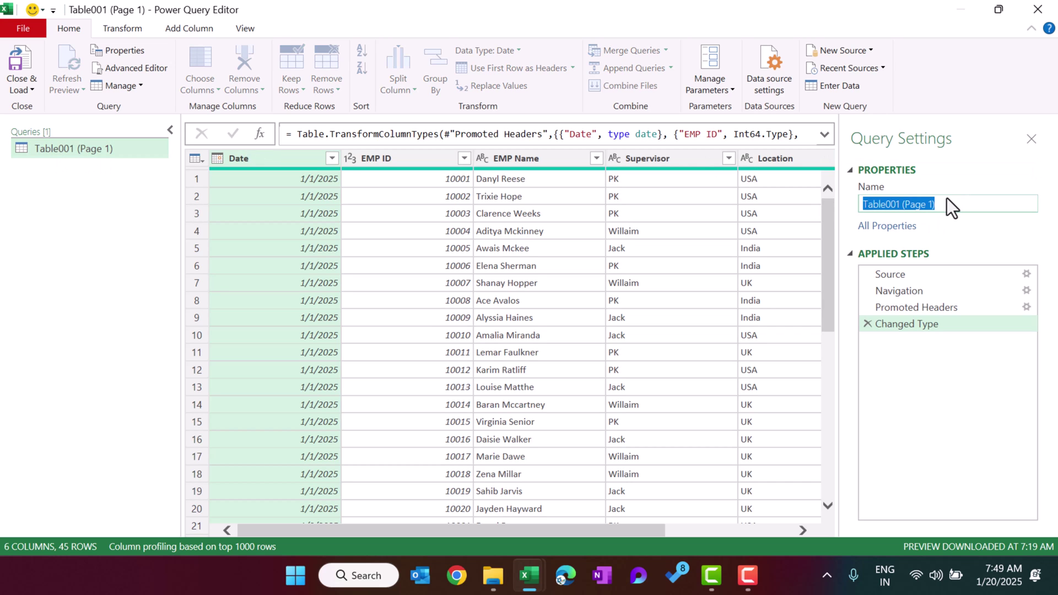
pyautogui.write('Attendanc')
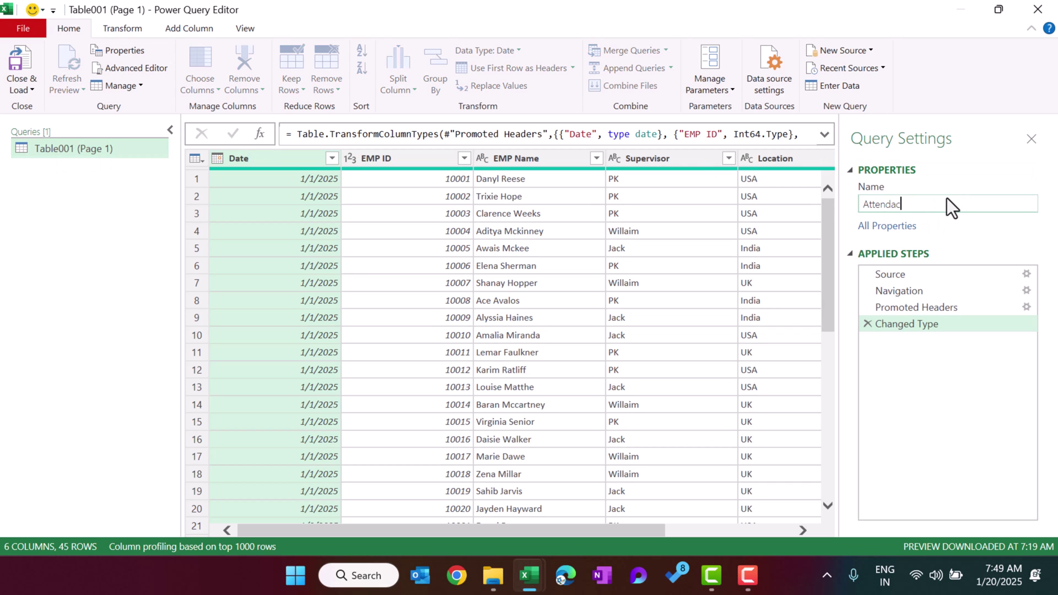
pyautogui.press('BackSpace')
pyautogui.press('BackSpace')
pyautogui.write('nce')
pyautogui.press('Return')
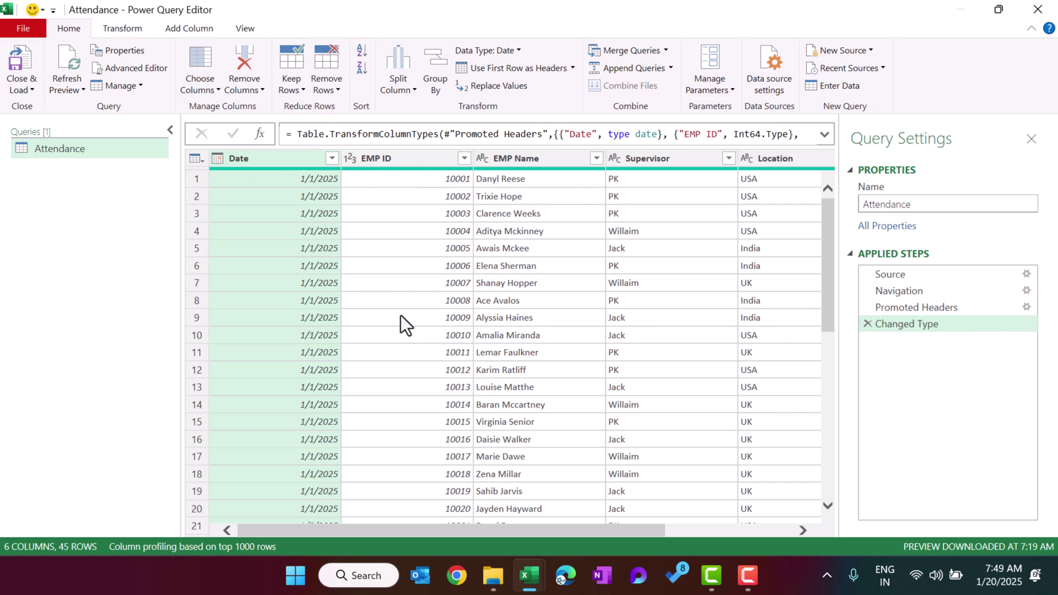
# Step: Delete the Changed Type, Promoted Headers and Navigation steps from the Attendance query, keeping only Source
pyautogui.moveTo(826, 206)
pyautogui.mouseDown()
pyautogui.moveTo(855, 407)
pyautogui.moveTo(847, 200)
pyautogui.mouseUp()
pyautogui.click(868, 325)
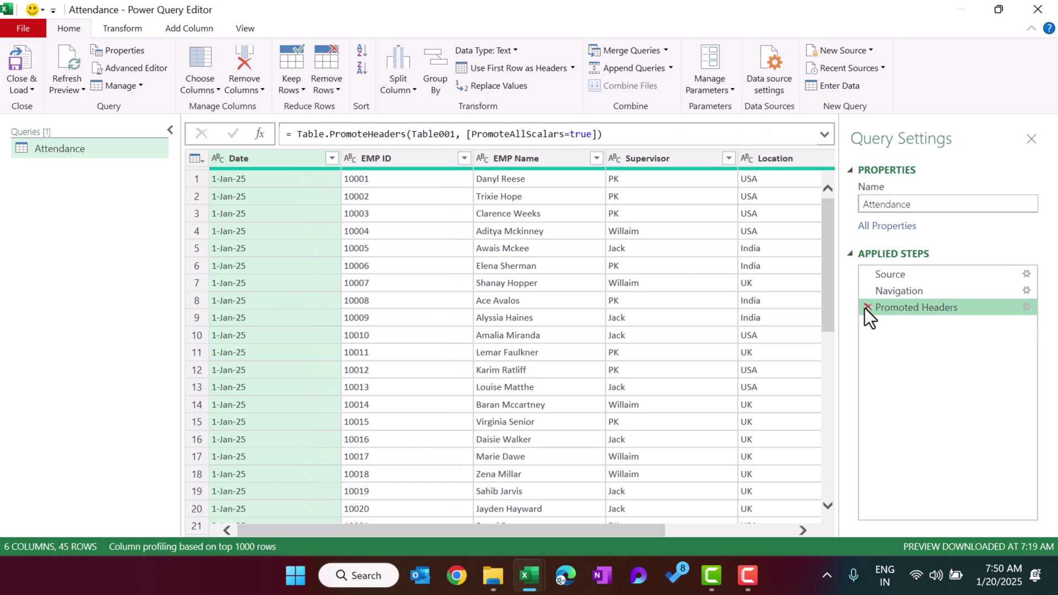
pyautogui.click(868, 307)
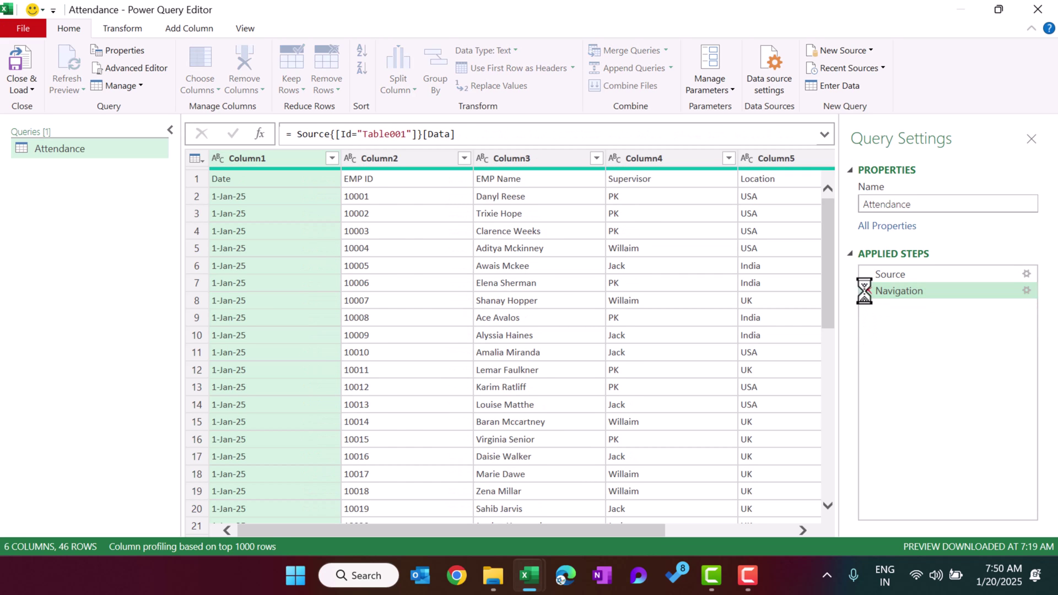
pyautogui.click(866, 291)
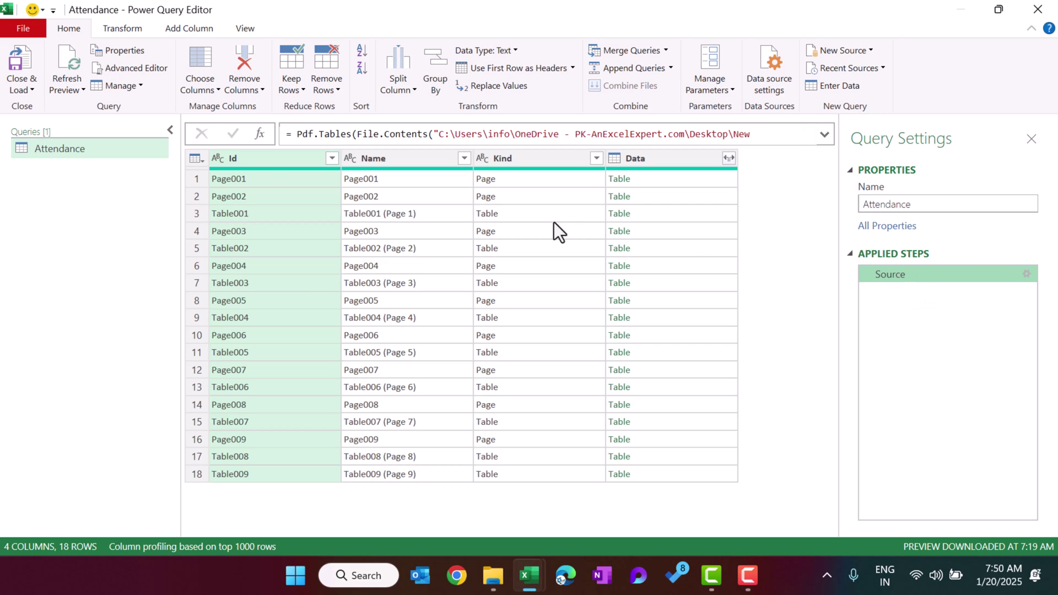
# Step: Filter the Kind column to keep only the Page rows, excluding Table
pyautogui.click(513, 161)
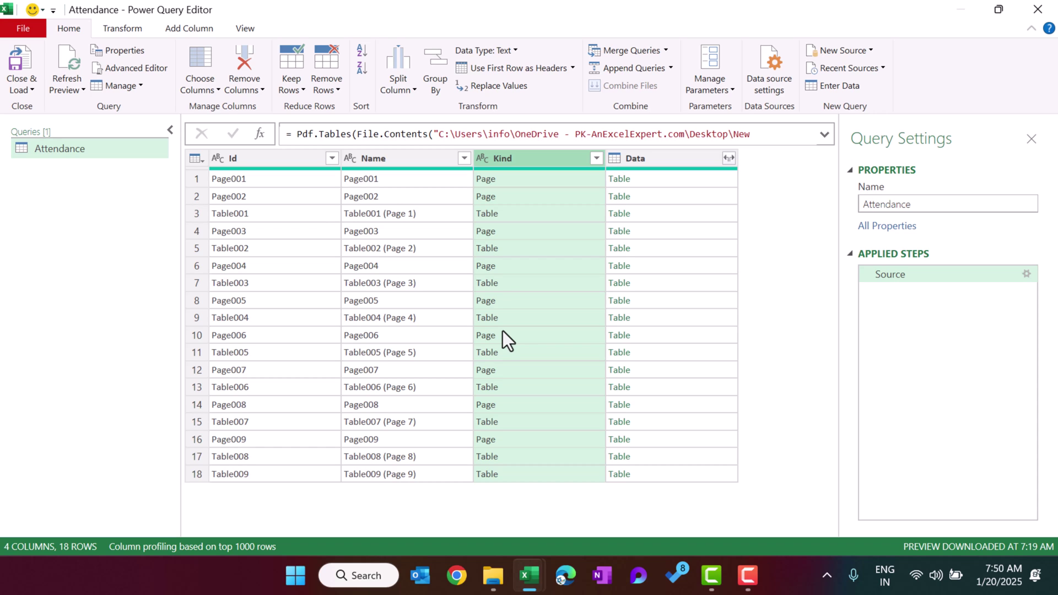
pyautogui.click(597, 159)
pyautogui.click(363, 365)
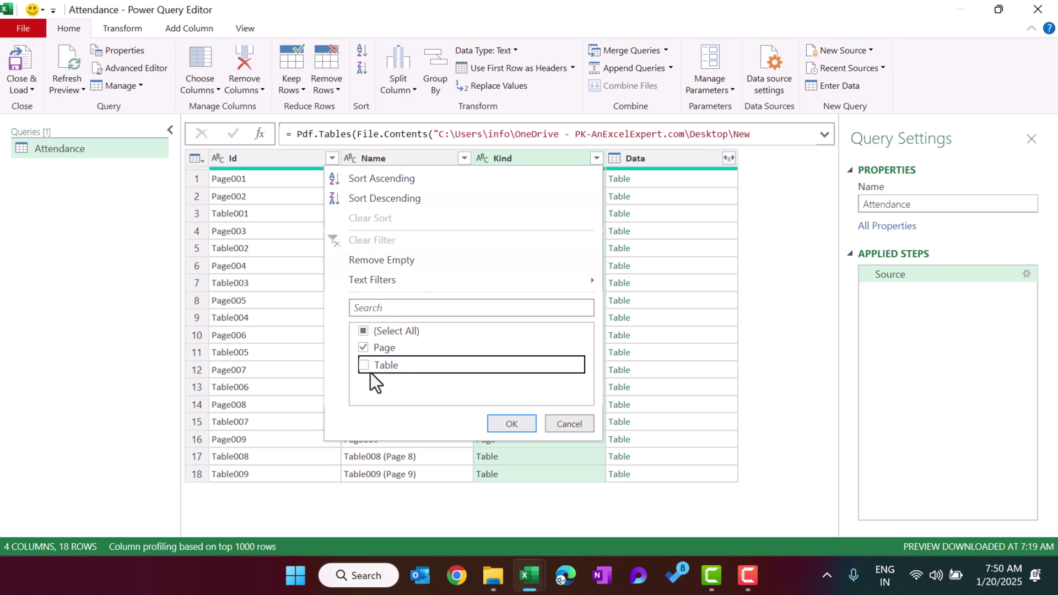
pyautogui.click(515, 424)
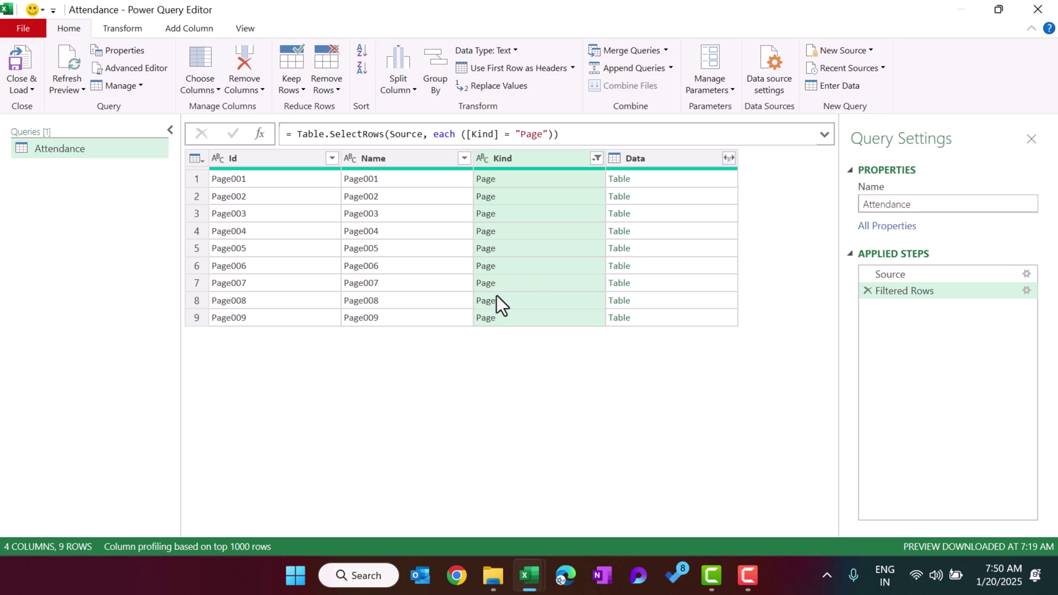
# Step: Preview the nested tables in the Data column's first three rows and remove all columns other than Data
pyautogui.click(661, 160)
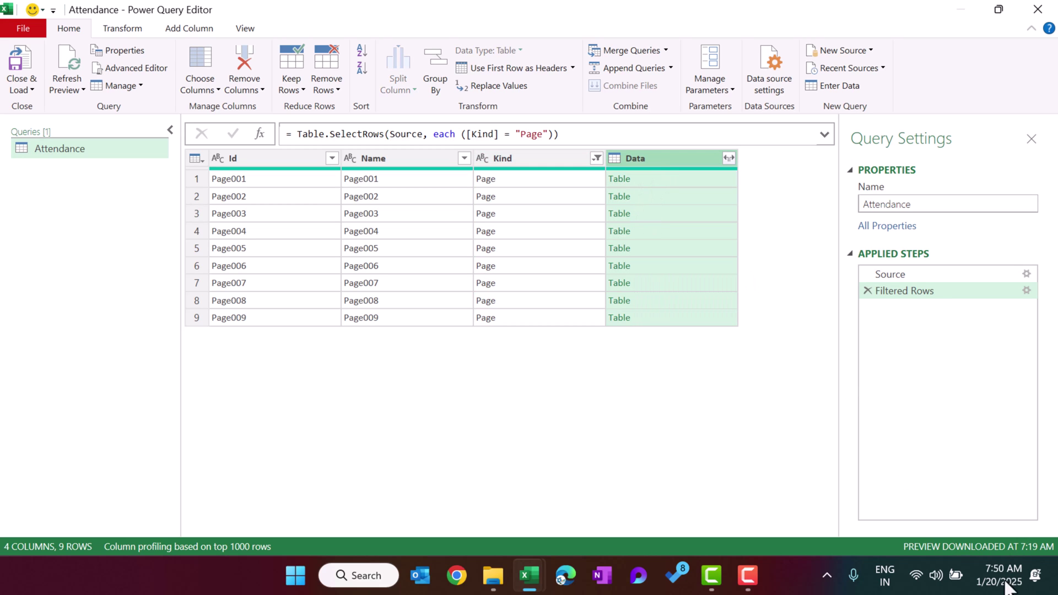
pyautogui.press('F10')
pyautogui.click(641, 181)
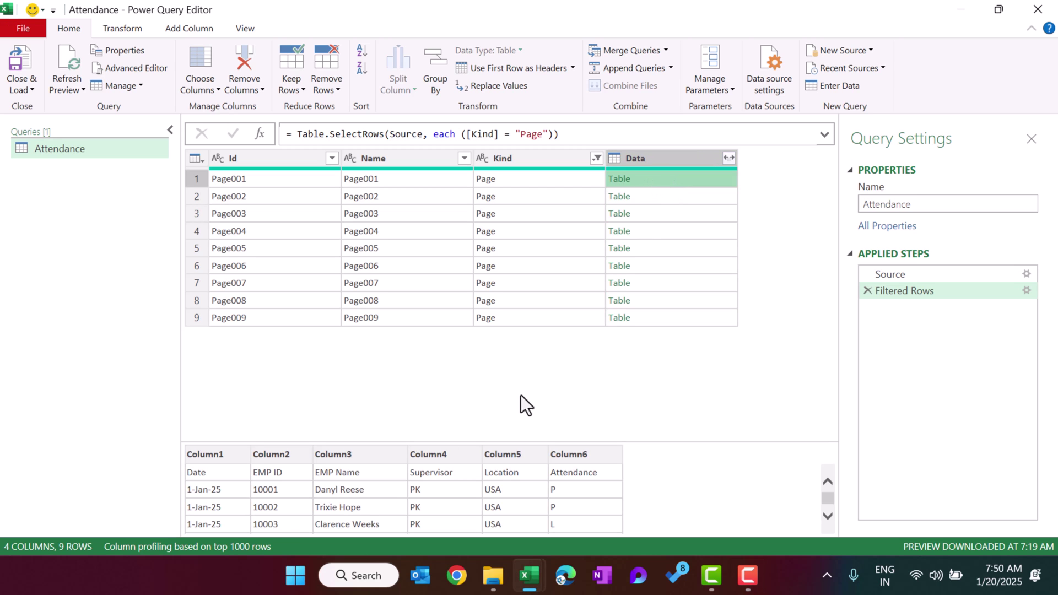
pyautogui.click(656, 199)
pyautogui.click(650, 215)
pyautogui.click(661, 158)
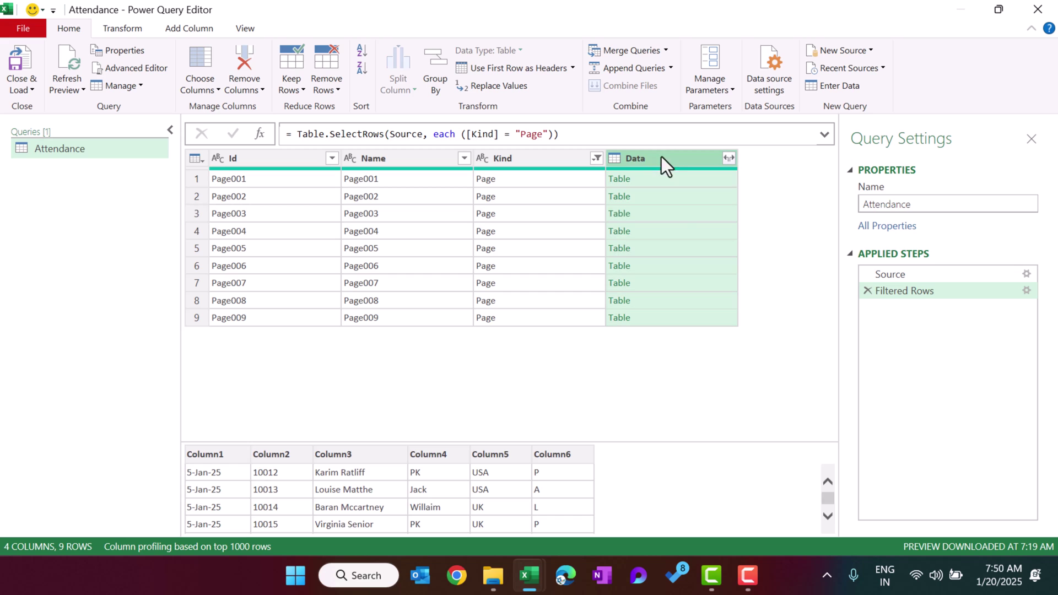
pyautogui.rightClick(665, 158)
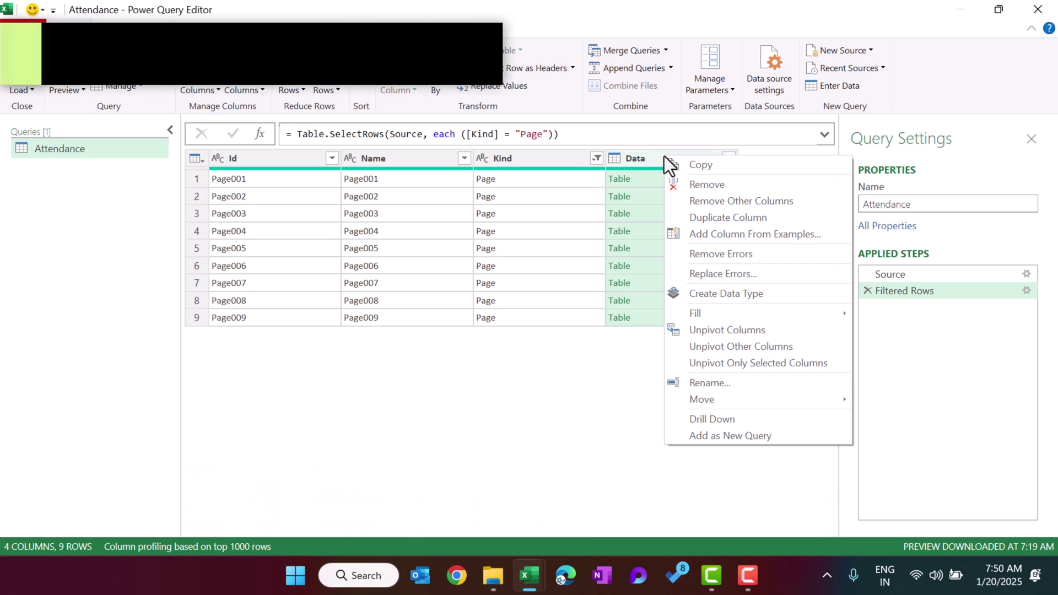
pyautogui.click(750, 204)
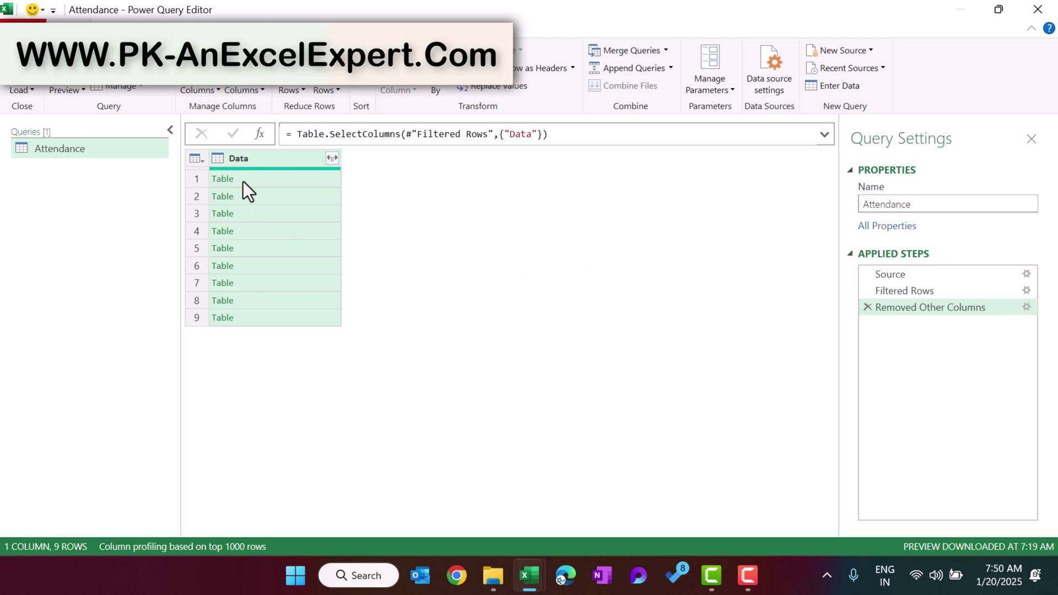
# Step: Expand all columns of the Data tables without the original column name as prefix, and use the first row as headers
pyautogui.click(332, 159)
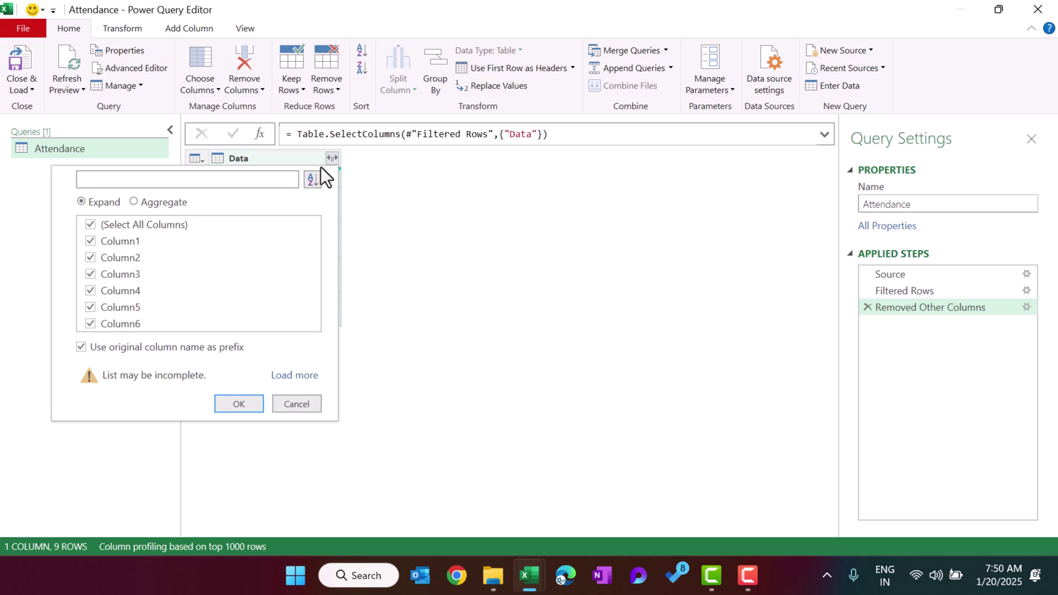
pyautogui.click(83, 349)
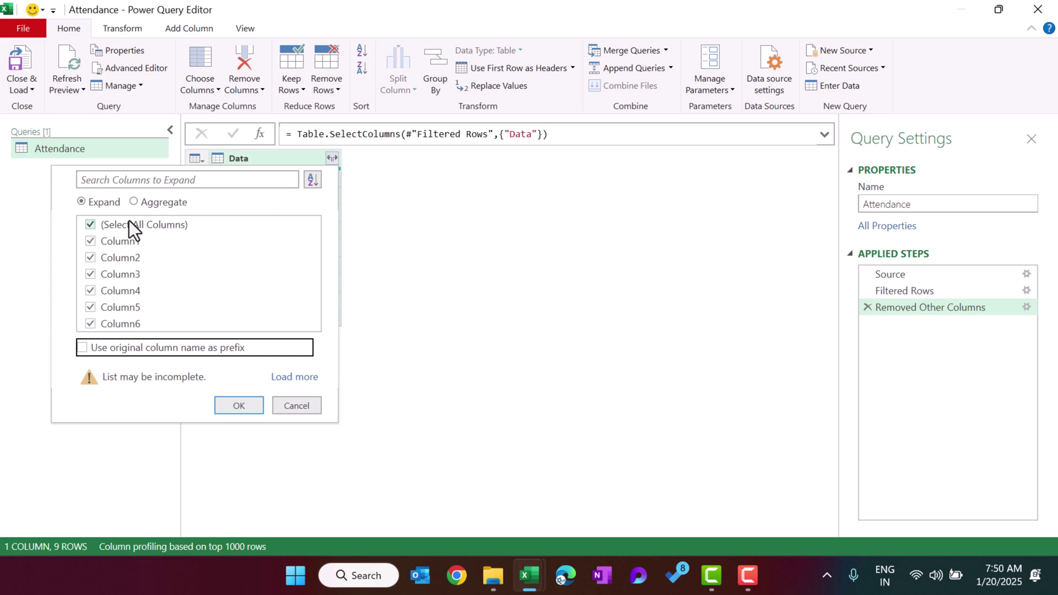
pyautogui.click(237, 408)
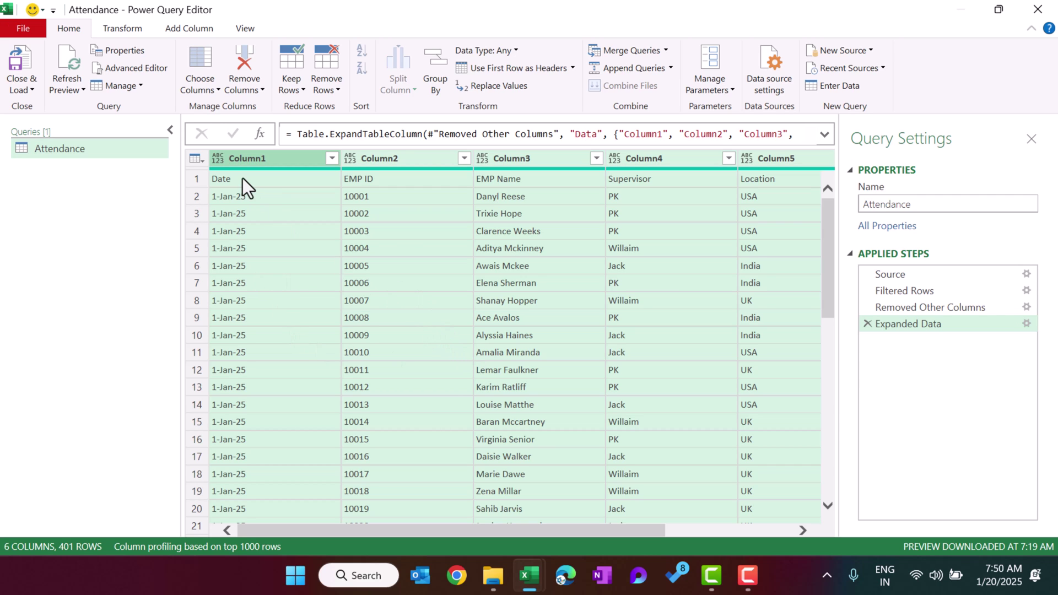
pyautogui.click(228, 180)
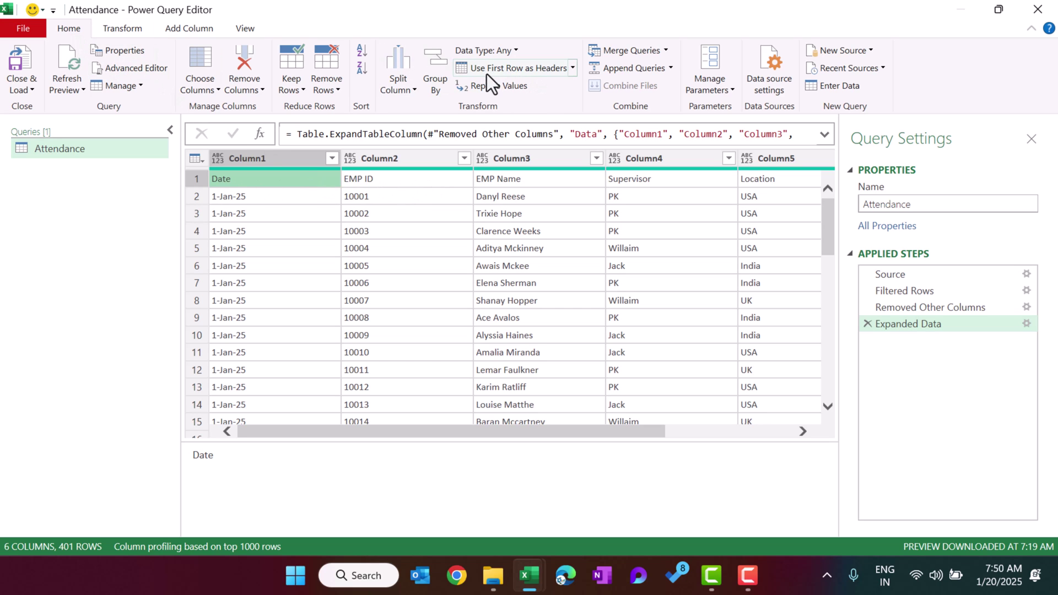
pyautogui.click(540, 70)
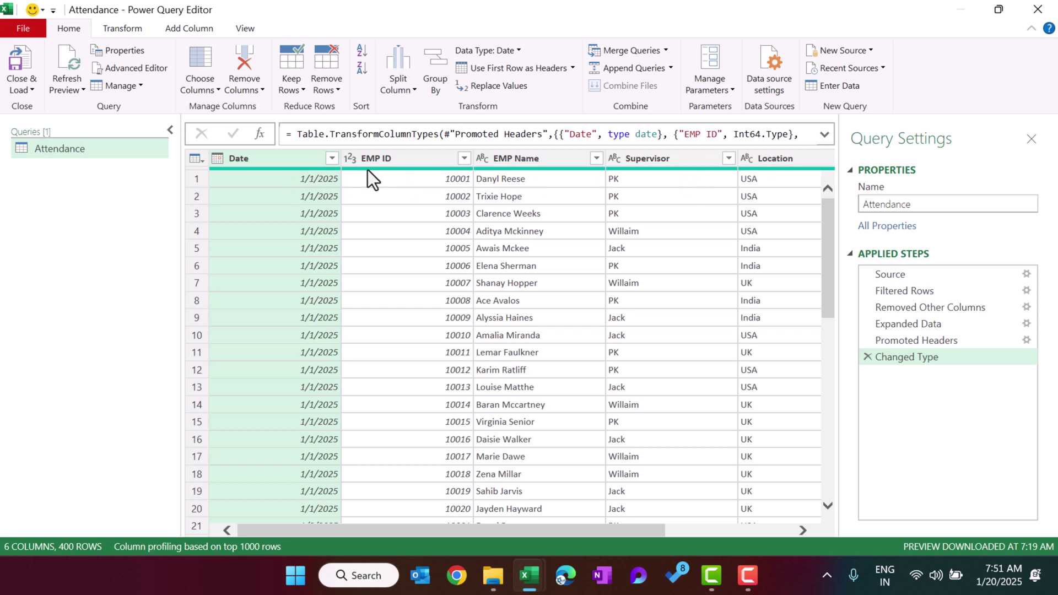
# Step: Replace the value P with Present in the Attendance column
pyautogui.moveTo(641, 523); pyautogui.dragTo(756, 527)
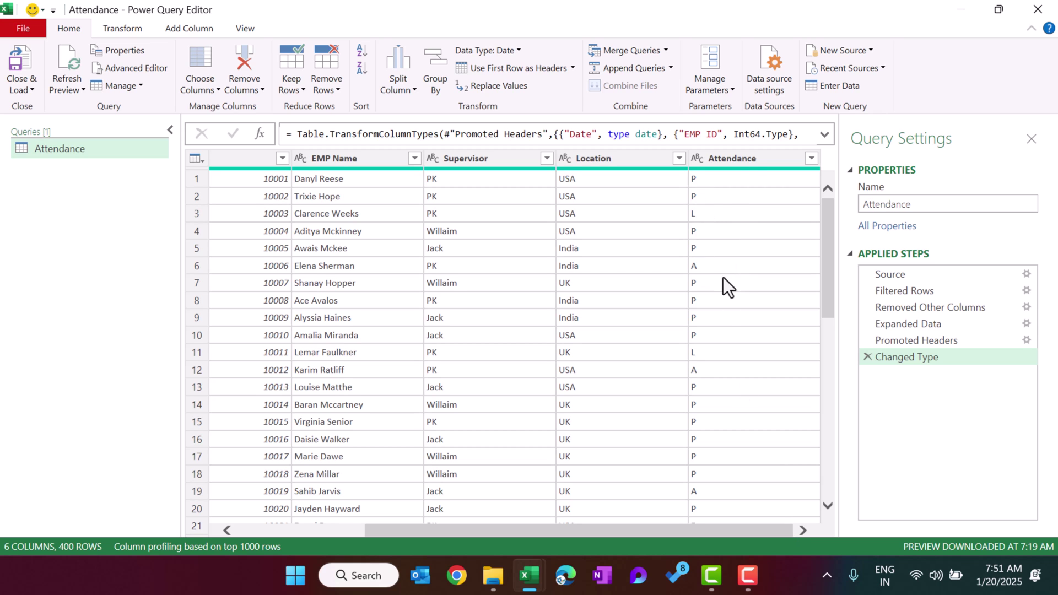
pyautogui.click(751, 161)
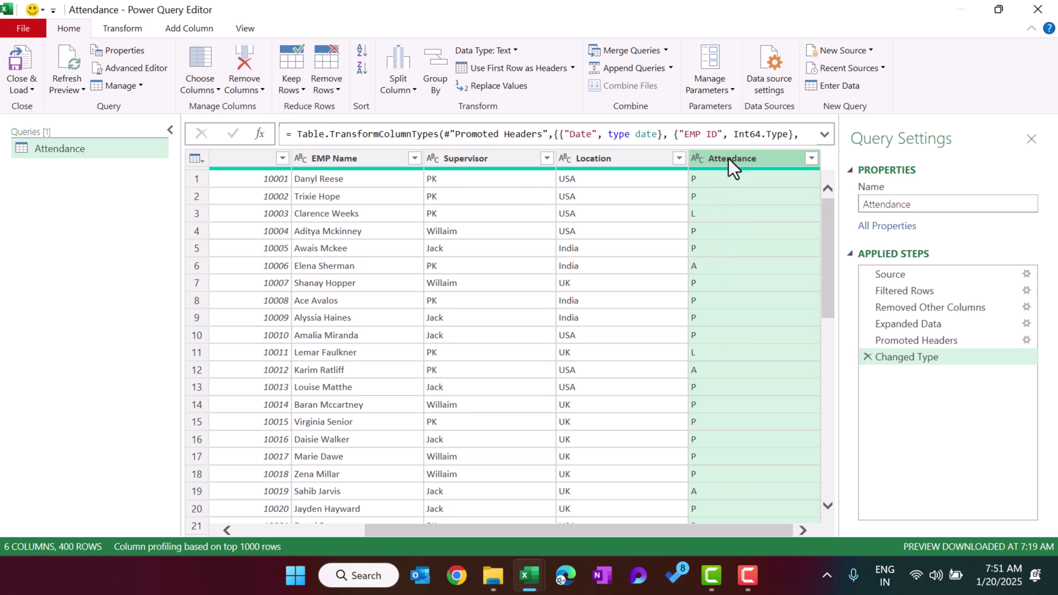
pyautogui.click(133, 29)
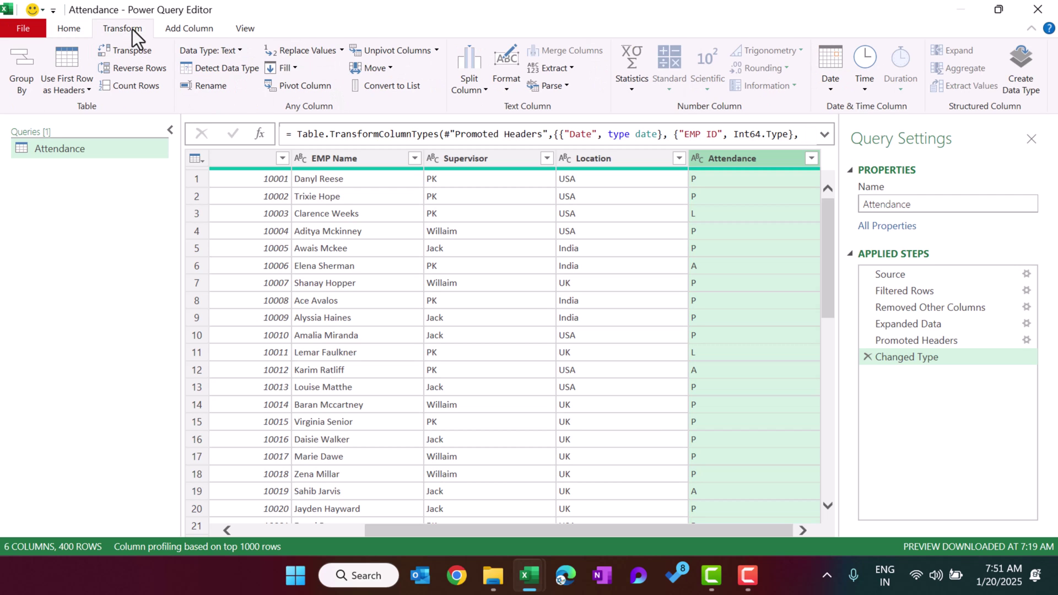
pyautogui.click(304, 53)
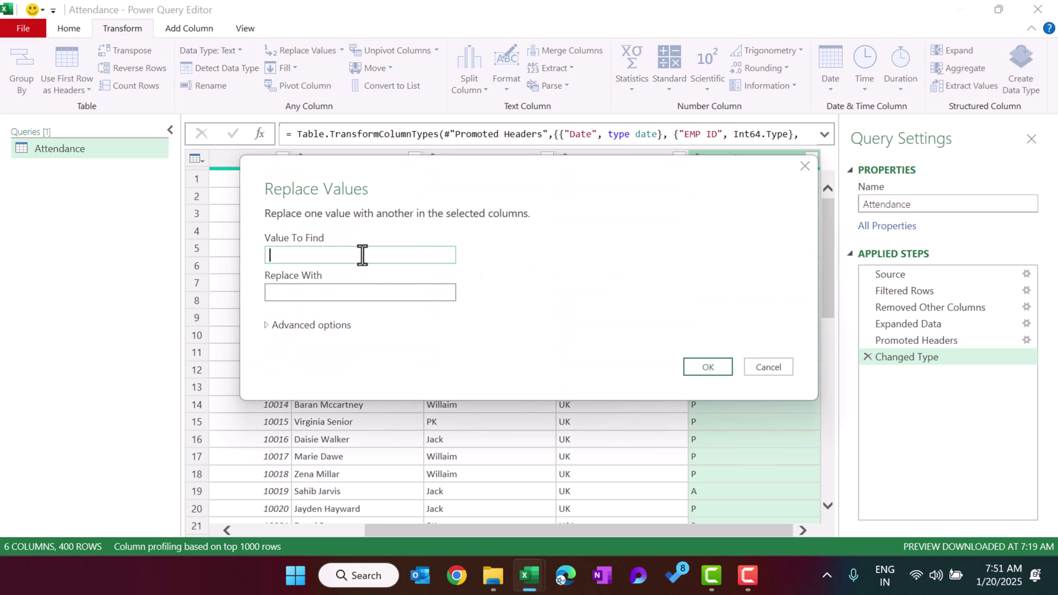
pyautogui.write('P')
pyautogui.press('Tab')
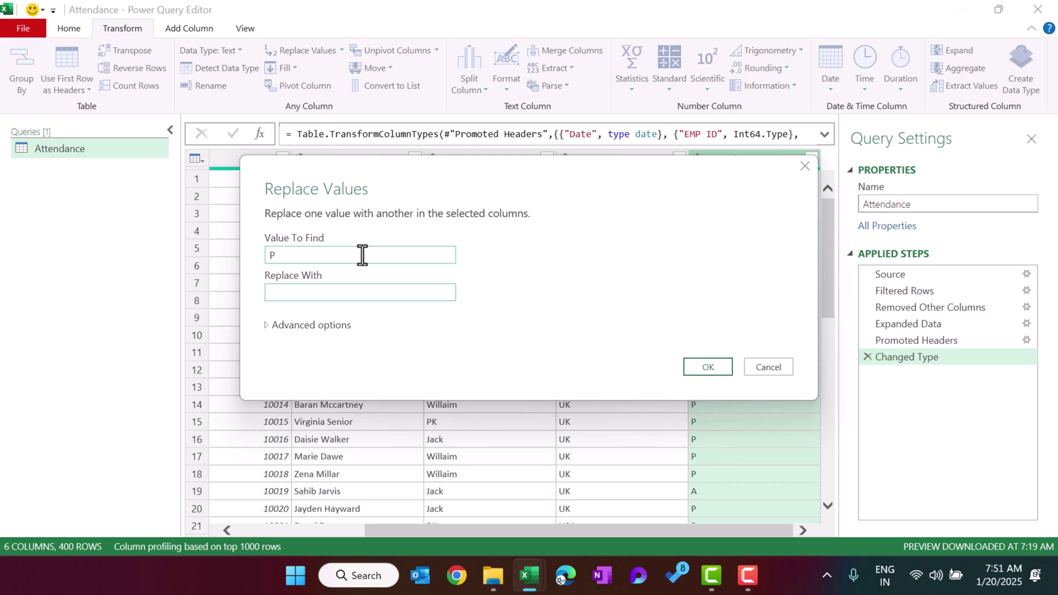
pyautogui.write('Present')
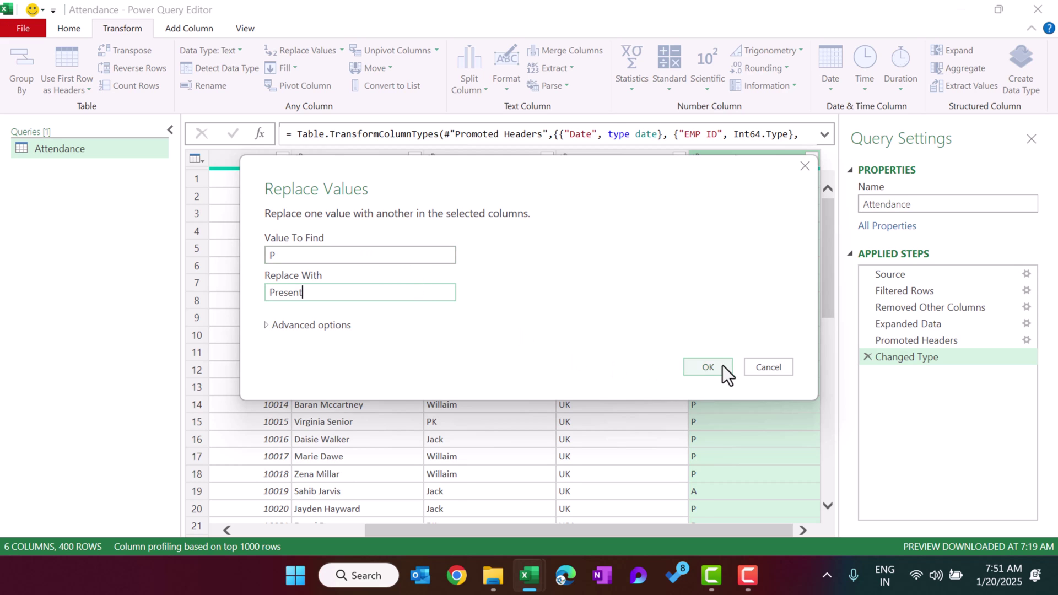
pyautogui.click(708, 367)
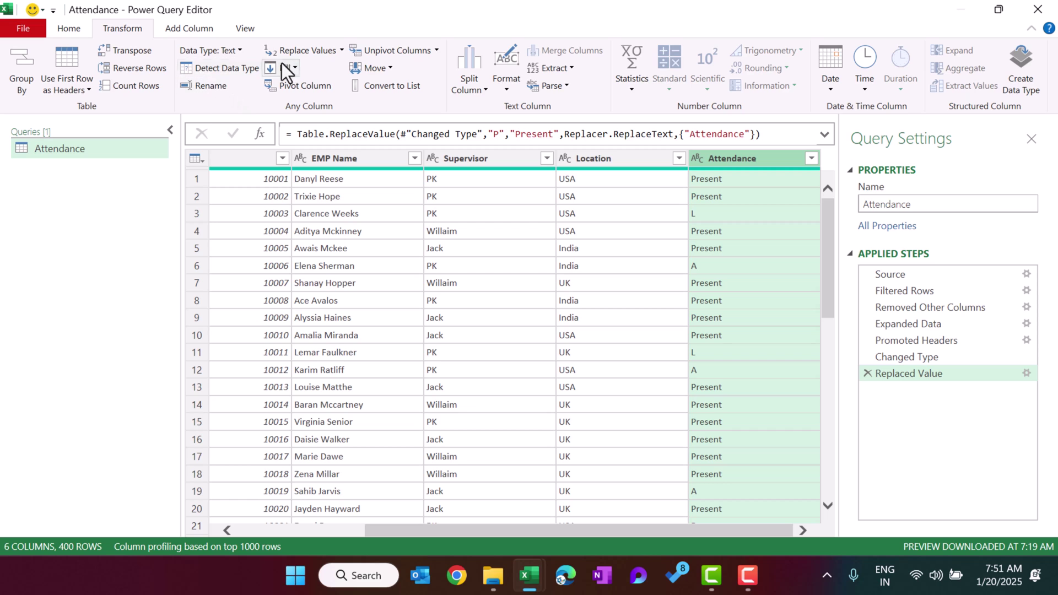
# Step: Replace the value L with Leave in the Attendance column
pyautogui.click(309, 52)
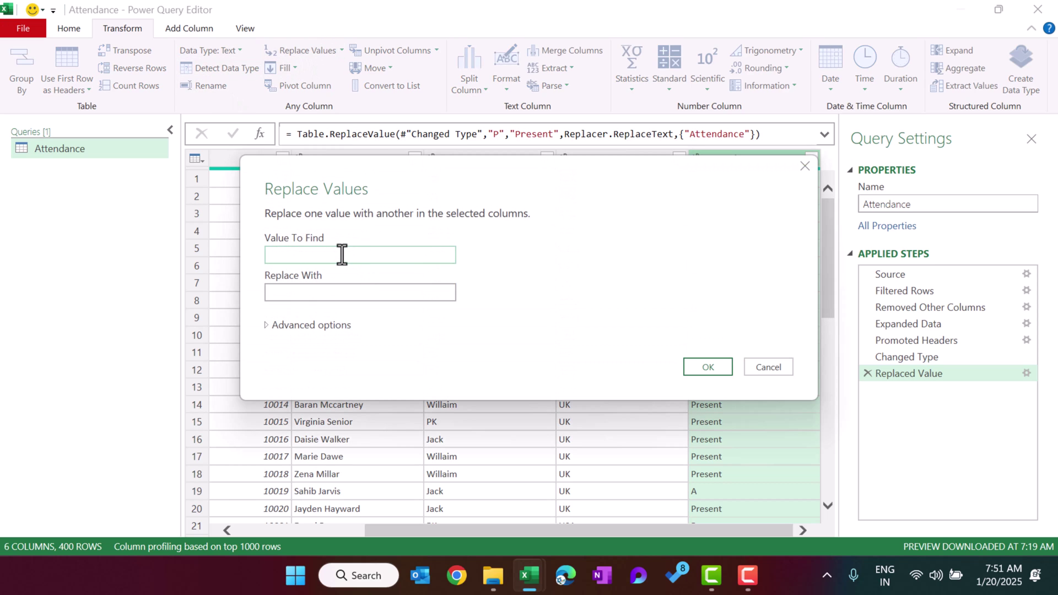
pyautogui.write('L')
pyautogui.press('Tab')
pyautogui.write('Leave')
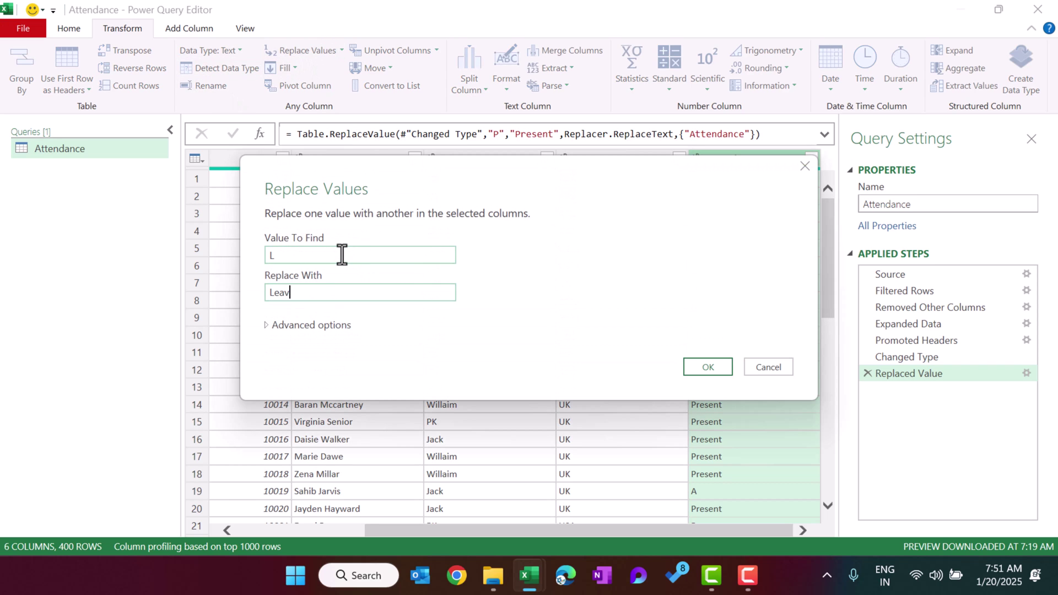
pyautogui.click(711, 368)
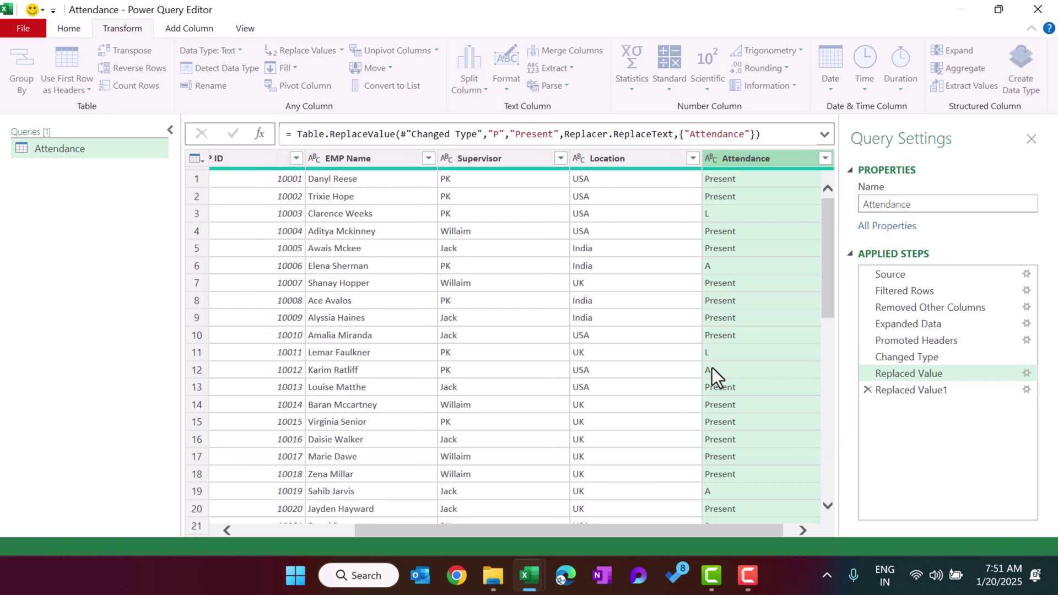
# Step: Replace the value A with Absent in the Attendance column
pyautogui.click(312, 50)
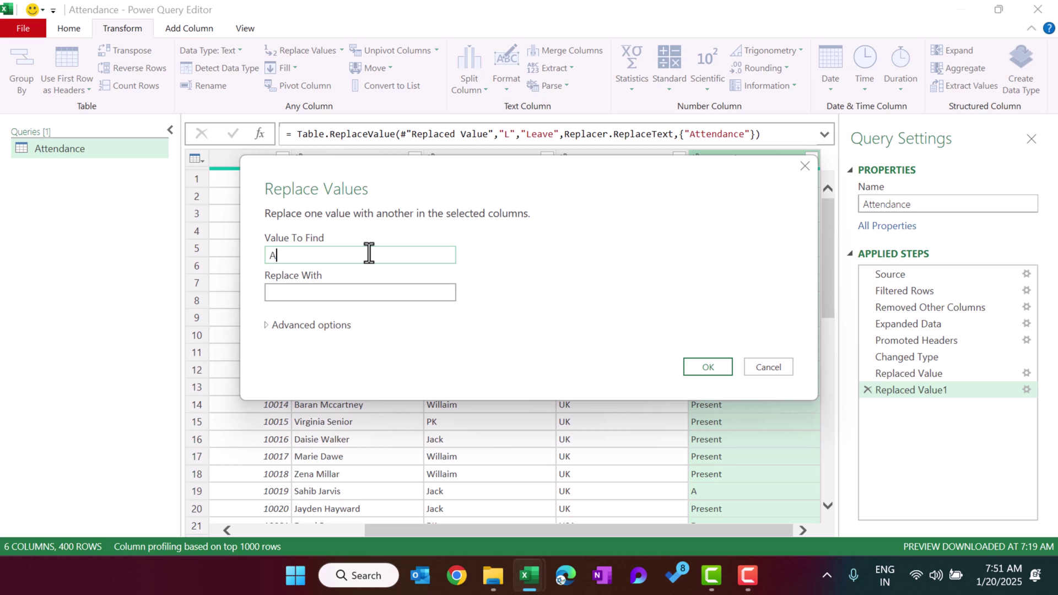
pyautogui.press('Tab')
pyautogui.write('Abs')
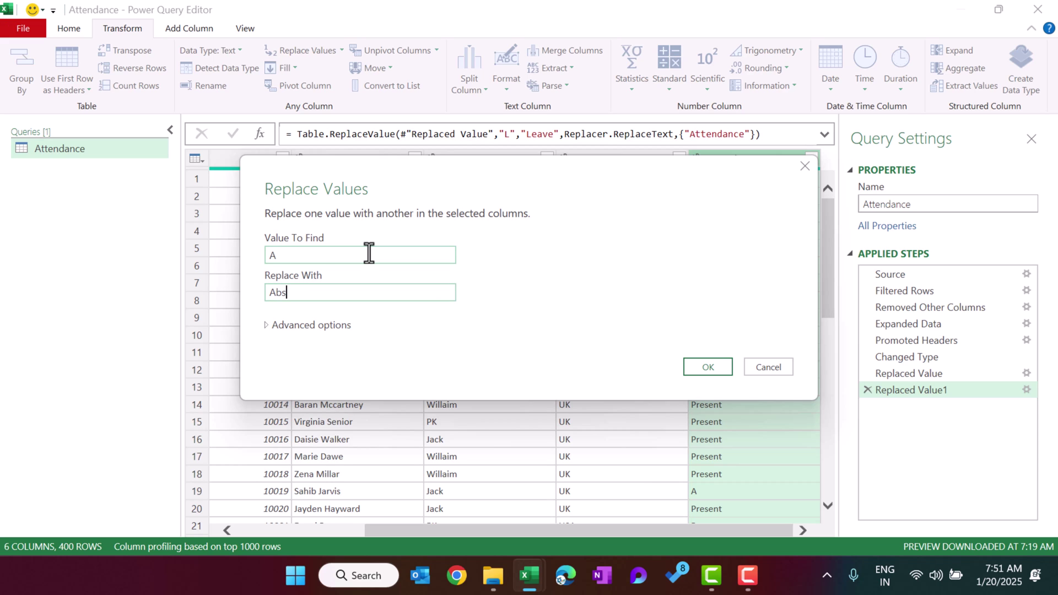
pyautogui.write('ent')
pyautogui.click(720, 369)
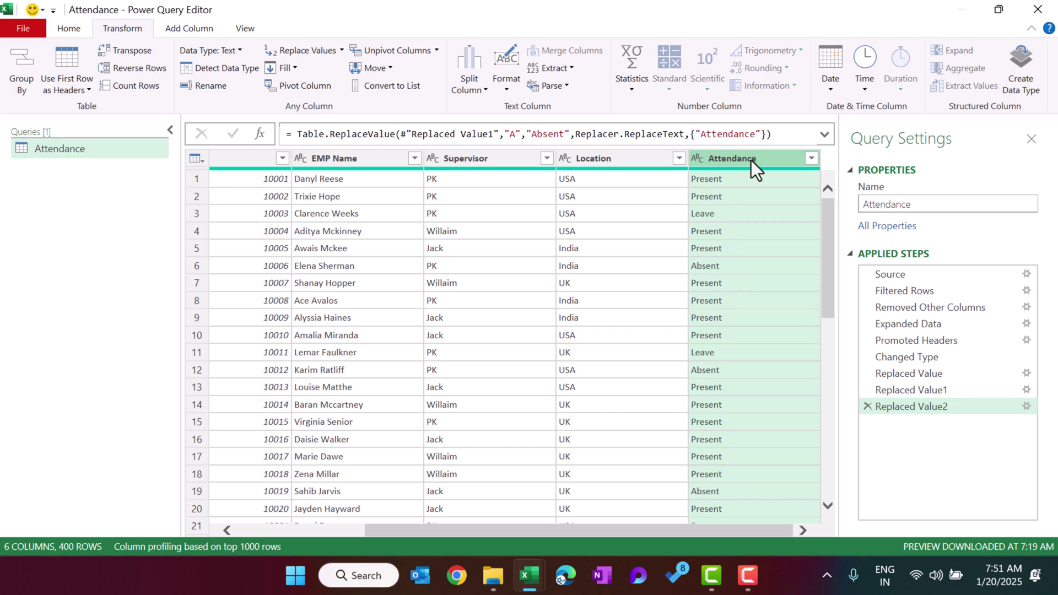
# Step: Pivot the Attendance column using EMP ID as the values column and Count (All) as the aggregate function
pyautogui.click(307, 87)
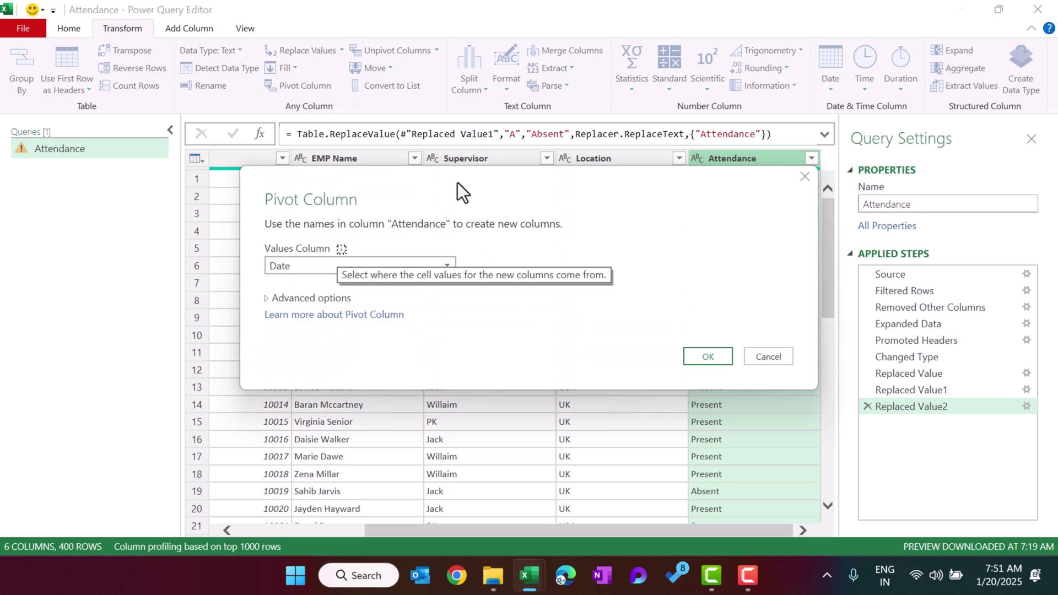
pyautogui.click(405, 248)
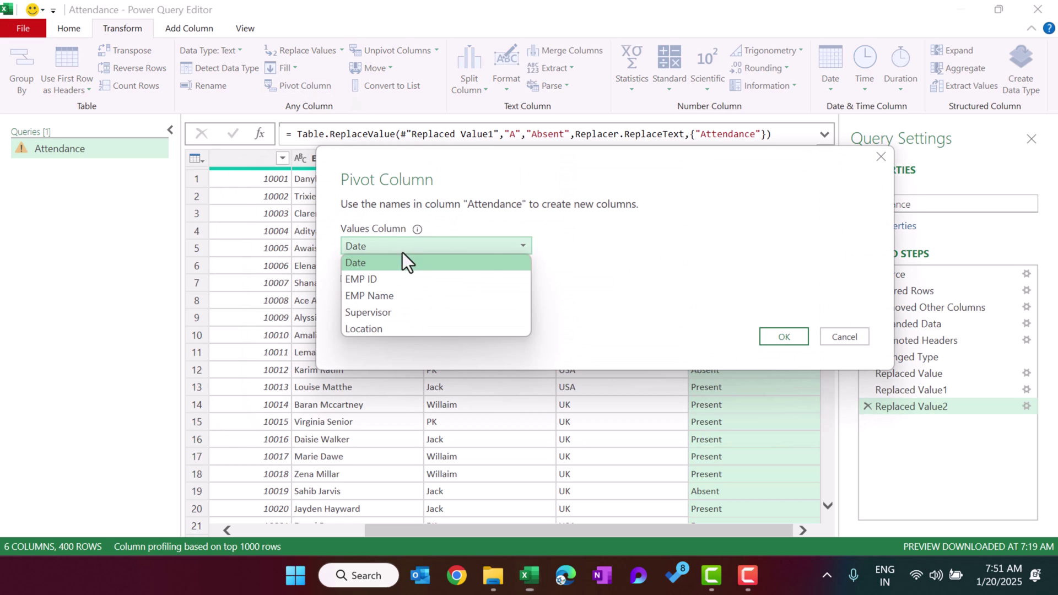
pyautogui.click(394, 279)
pyautogui.click(353, 279)
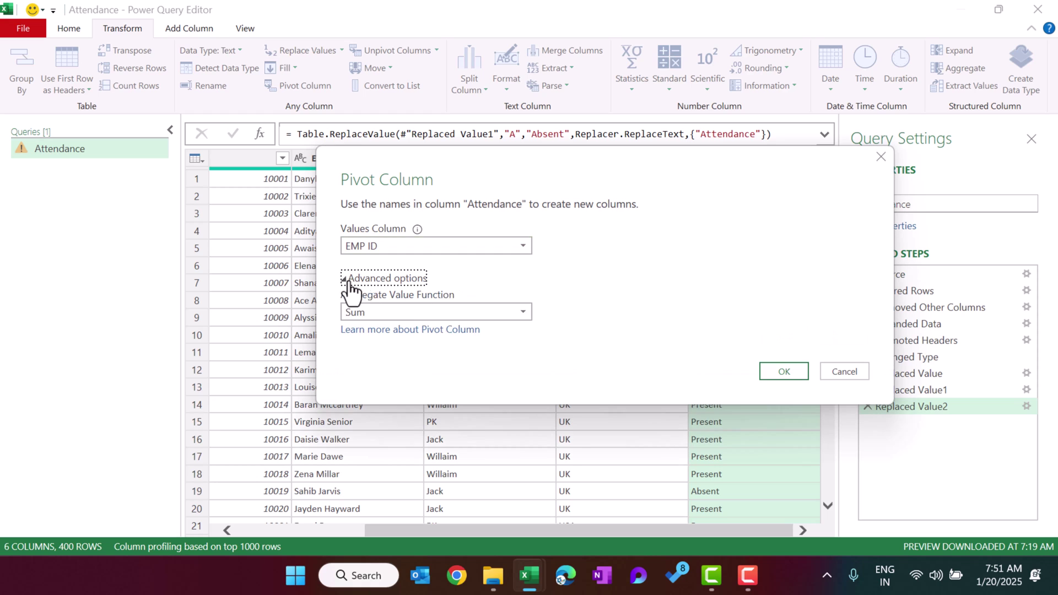
pyautogui.click(434, 313)
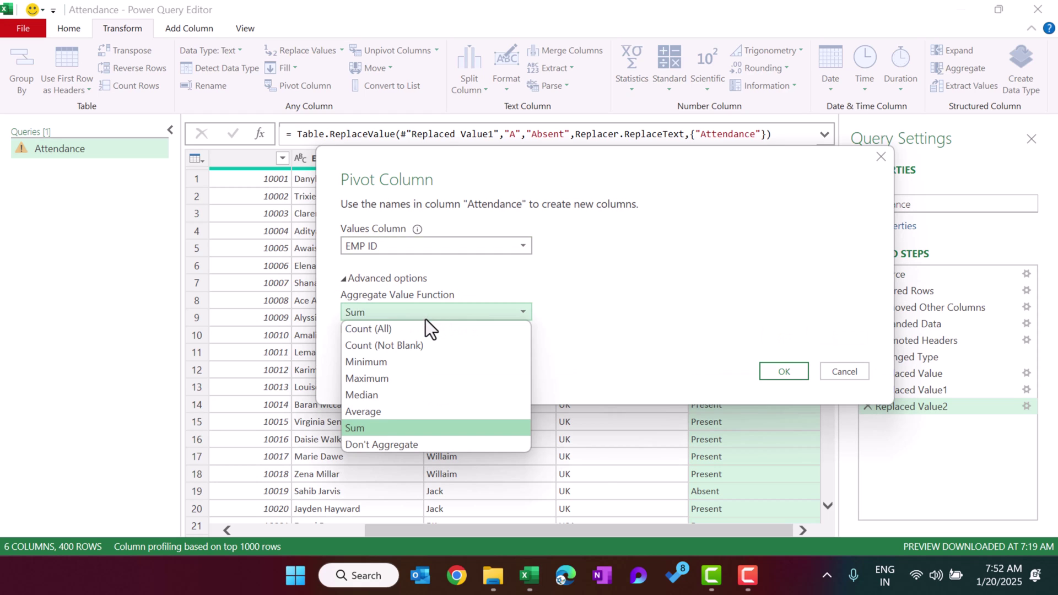
pyautogui.click(390, 331)
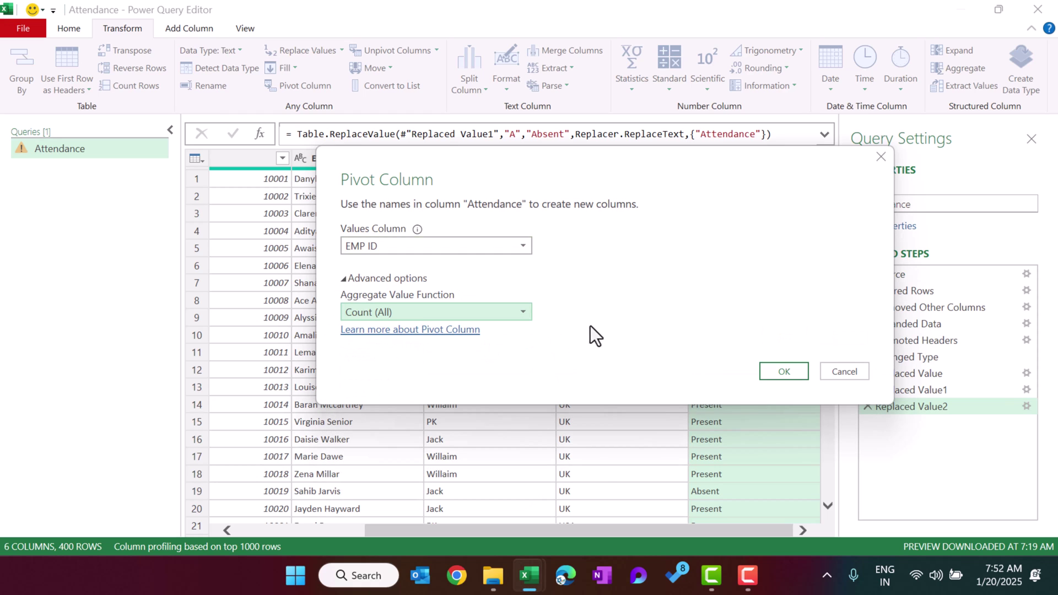
pyautogui.click(781, 375)
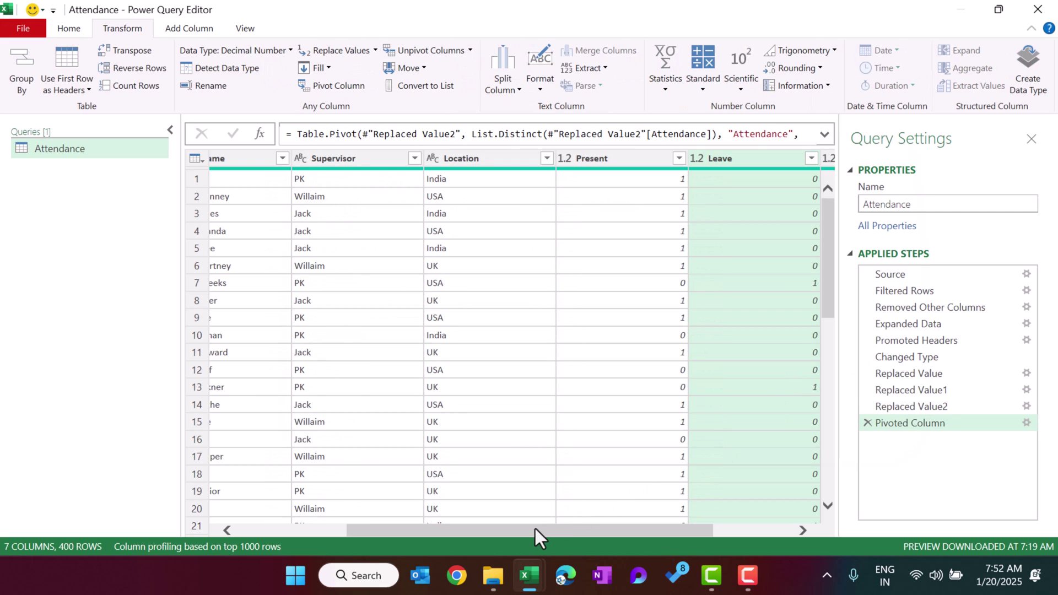
# Step: Close the query editor and load the query as a PivotTable Report on the existing worksheet at Sheet1 cell F4
pyautogui.moveTo(535, 529); pyautogui.dragTo(716, 532)
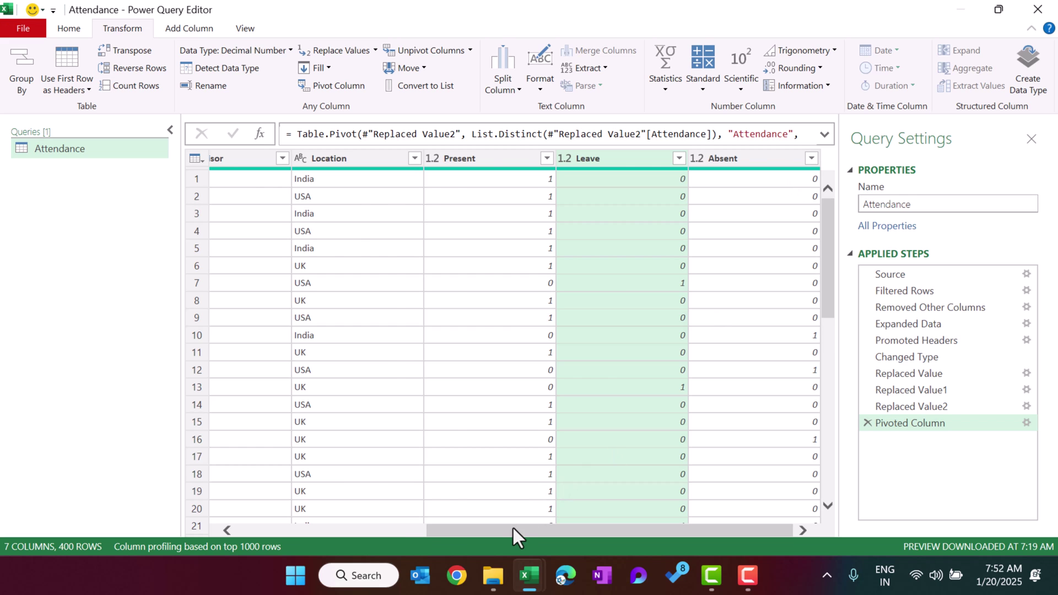
pyautogui.moveTo(514, 528); pyautogui.dragTo(289, 531)
pyautogui.click(69, 30)
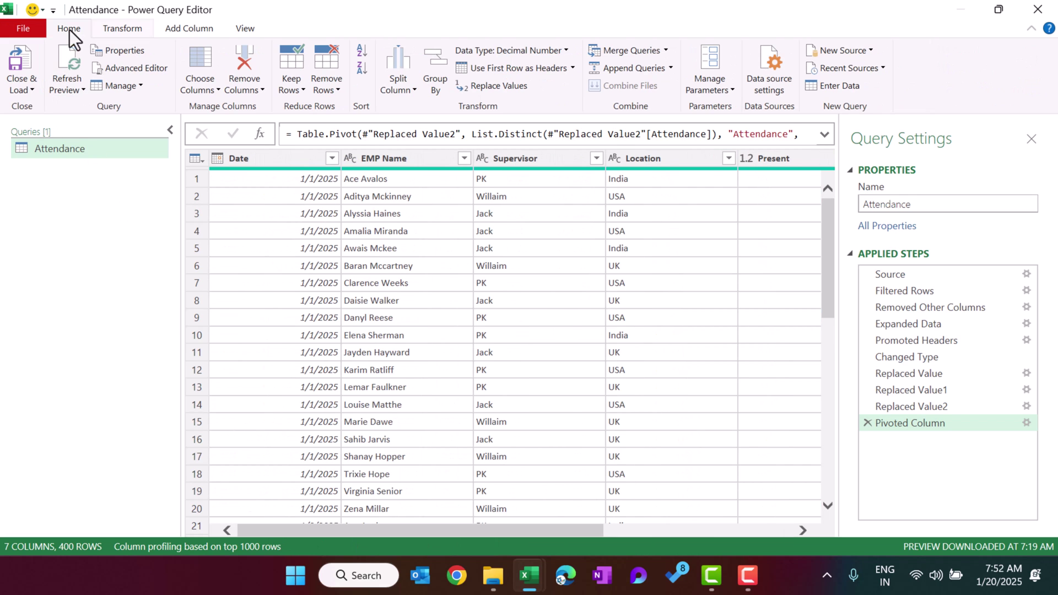
pyautogui.click(24, 89)
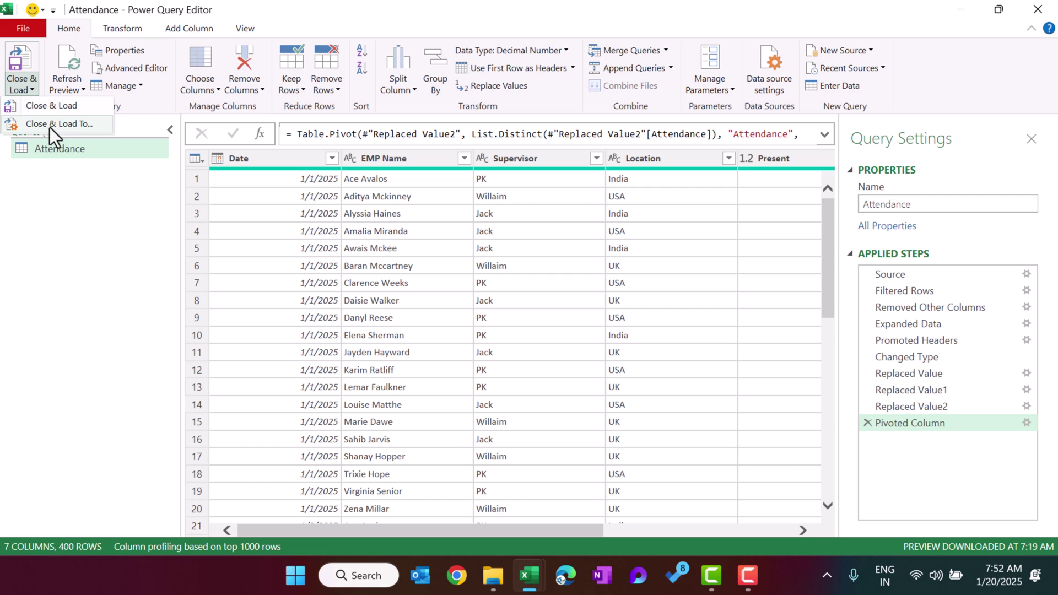
pyautogui.click(70, 125)
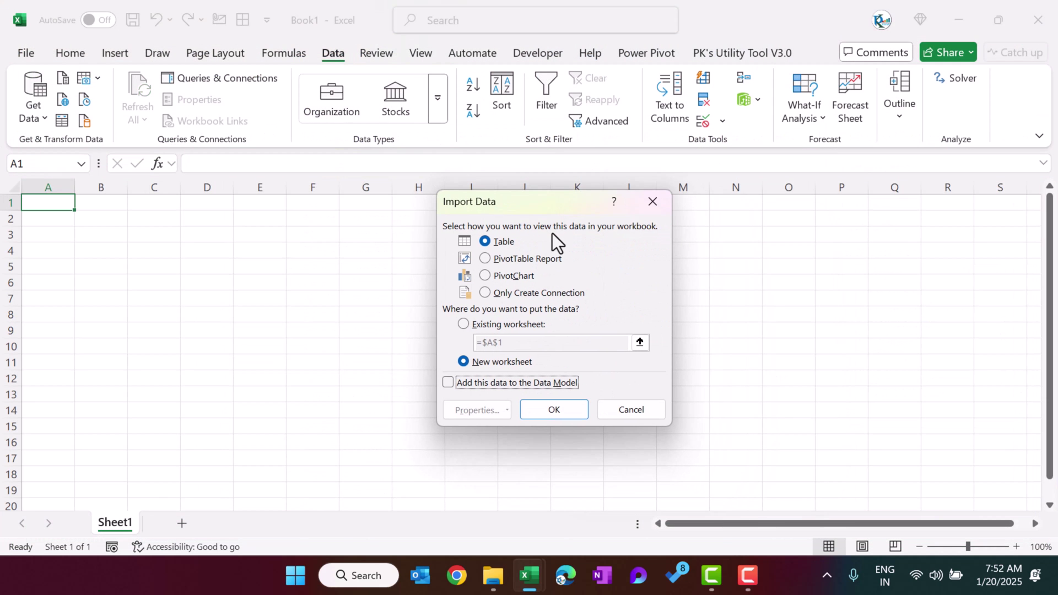
pyautogui.click(516, 261)
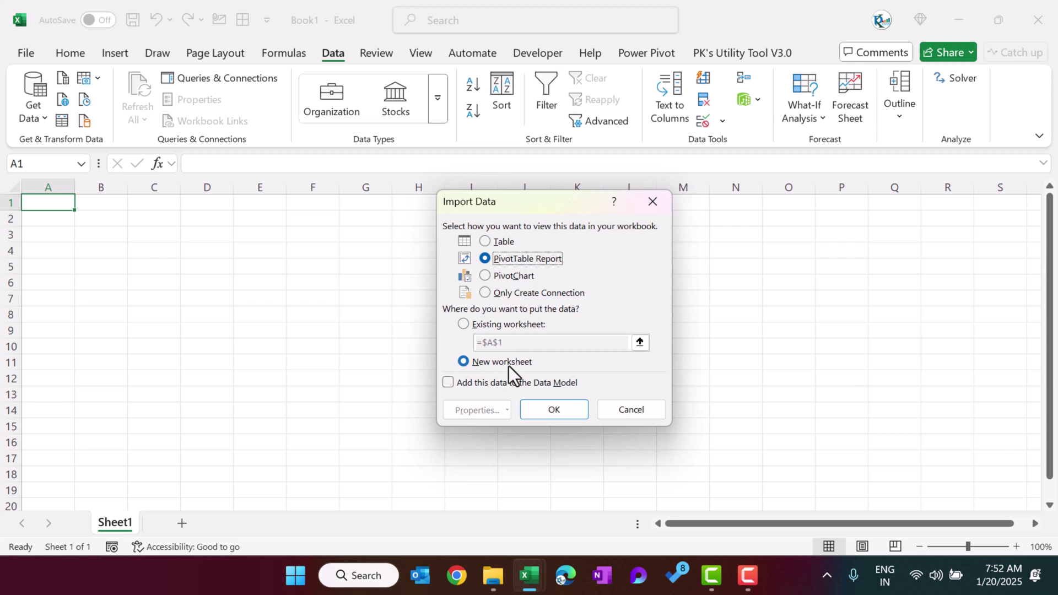
pyautogui.click(477, 324)
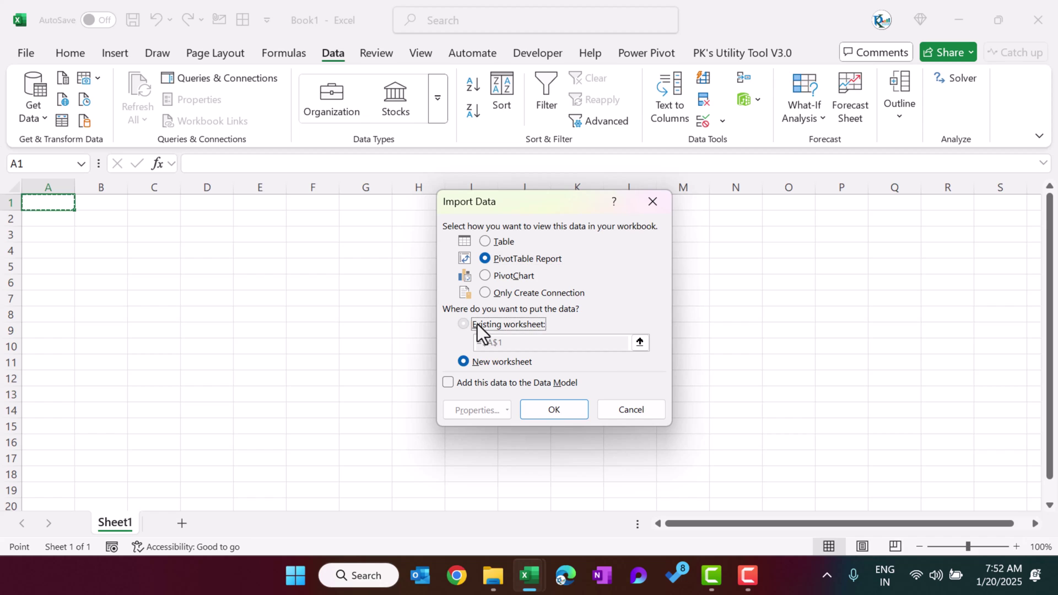
pyautogui.moveTo(522, 214); pyautogui.dragTo(579, 217)
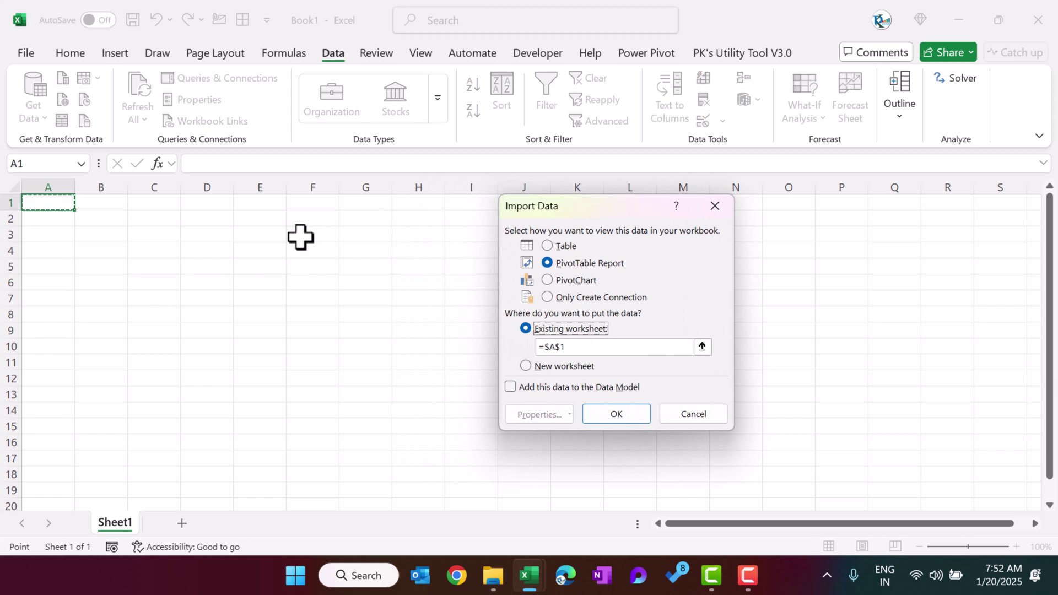
pyautogui.click(300, 236)
pyautogui.click(314, 249)
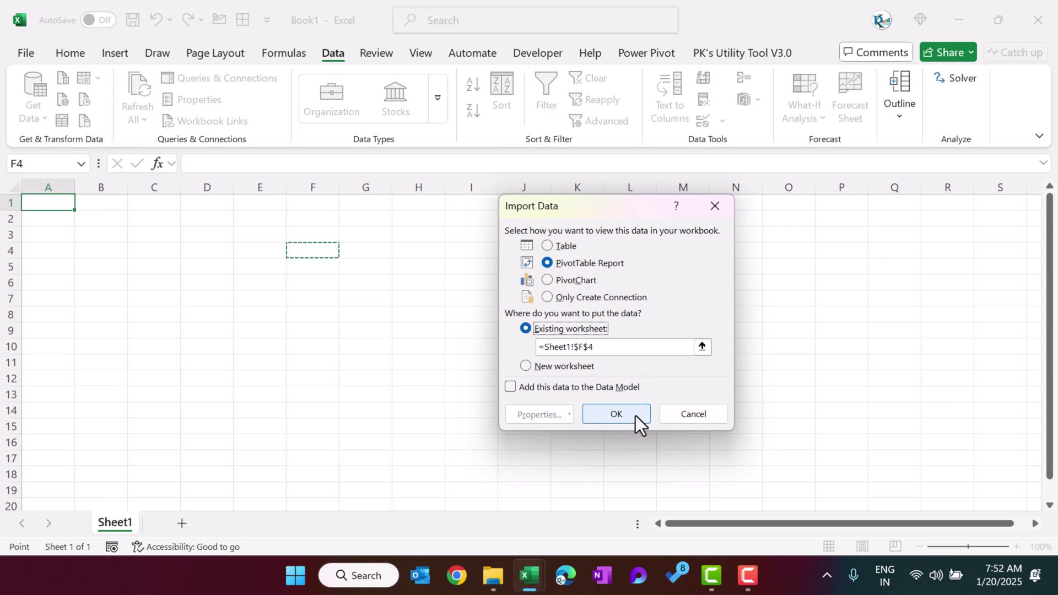
pyautogui.click(618, 420)
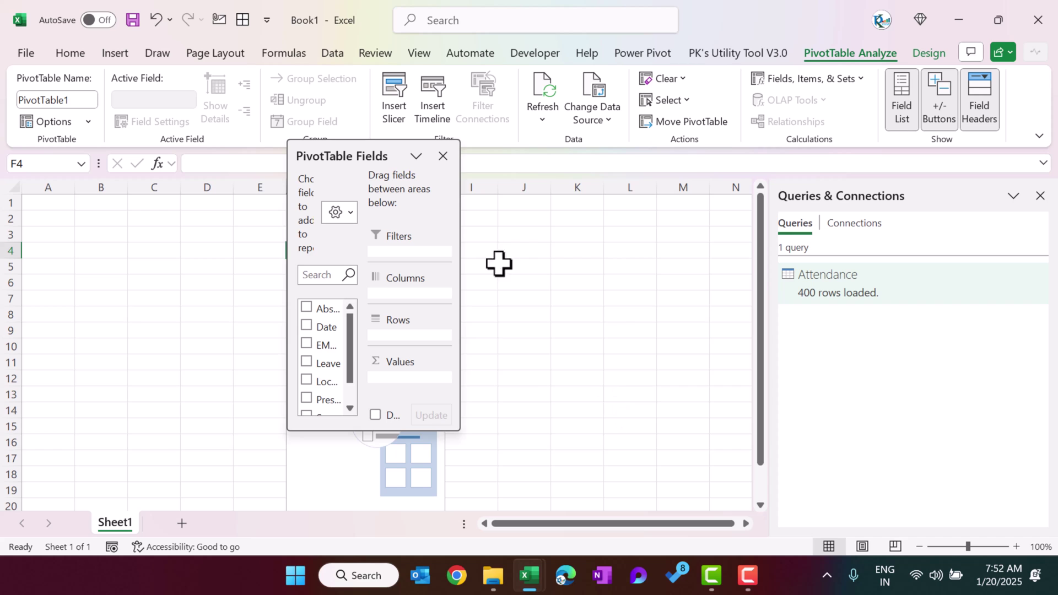
# Step: Move and enlarge the PivotTable field list, and add Supervisor followed by EMP Name as row fields
pyautogui.moveTo(343, 152); pyautogui.dragTo(532, 153)
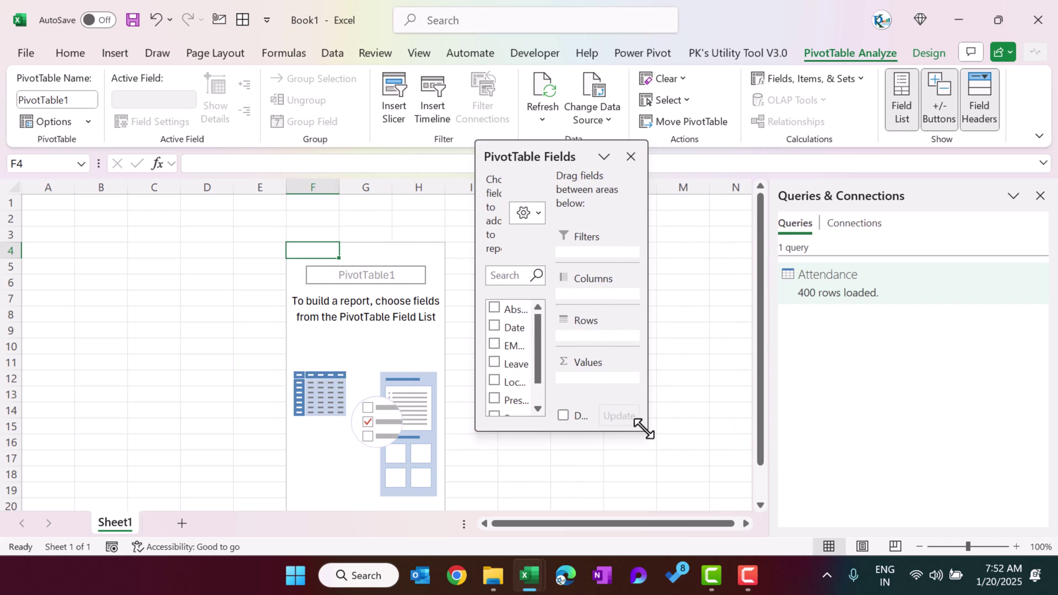
pyautogui.moveTo(645, 429); pyautogui.dragTo(859, 488)
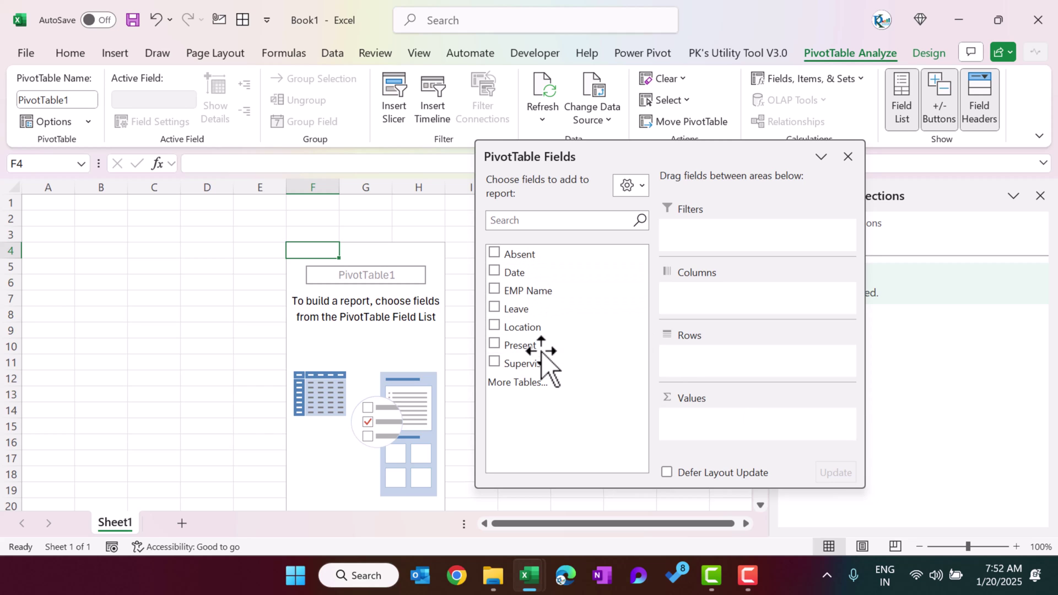
pyautogui.moveTo(535, 368); pyautogui.dragTo(692, 358)
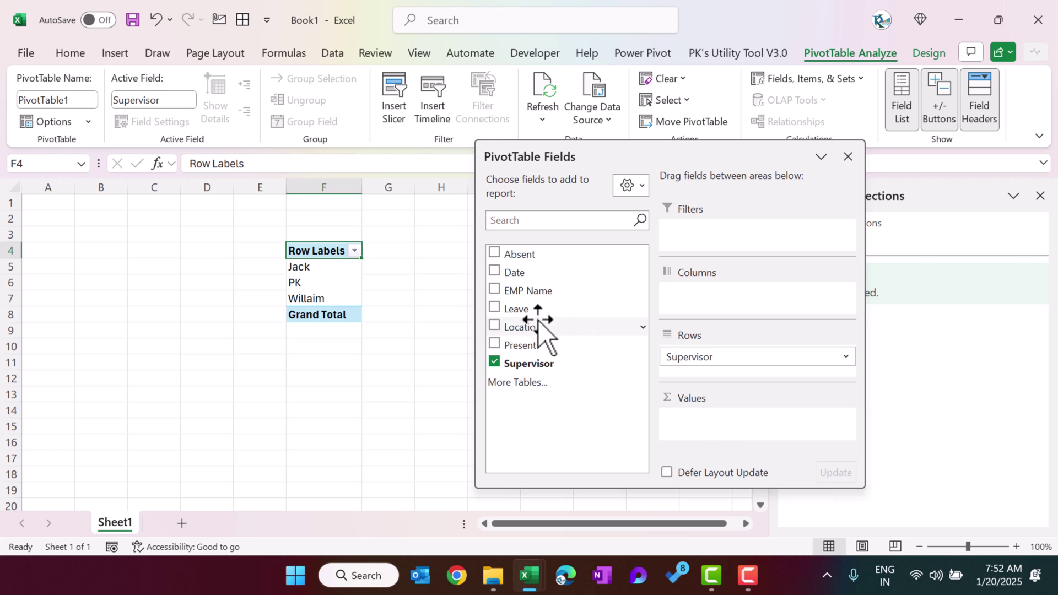
pyautogui.moveTo(528, 290); pyautogui.dragTo(686, 373)
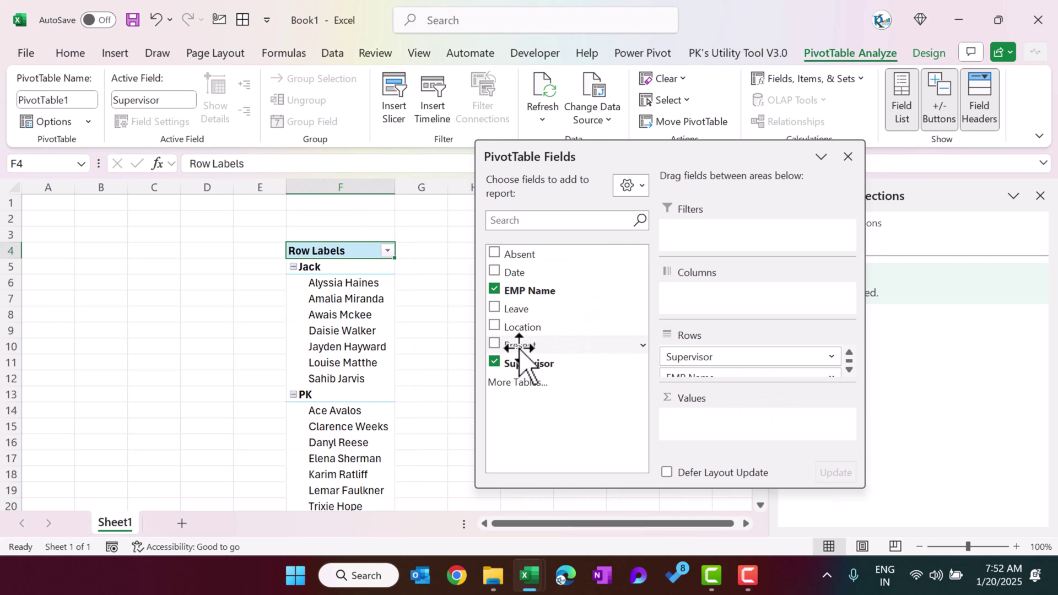
# Step: Add Present, Absent and Leave as summed value fields in the PivotTable and close the field list
pyautogui.moveTo(524, 345); pyautogui.dragTo(713, 437)
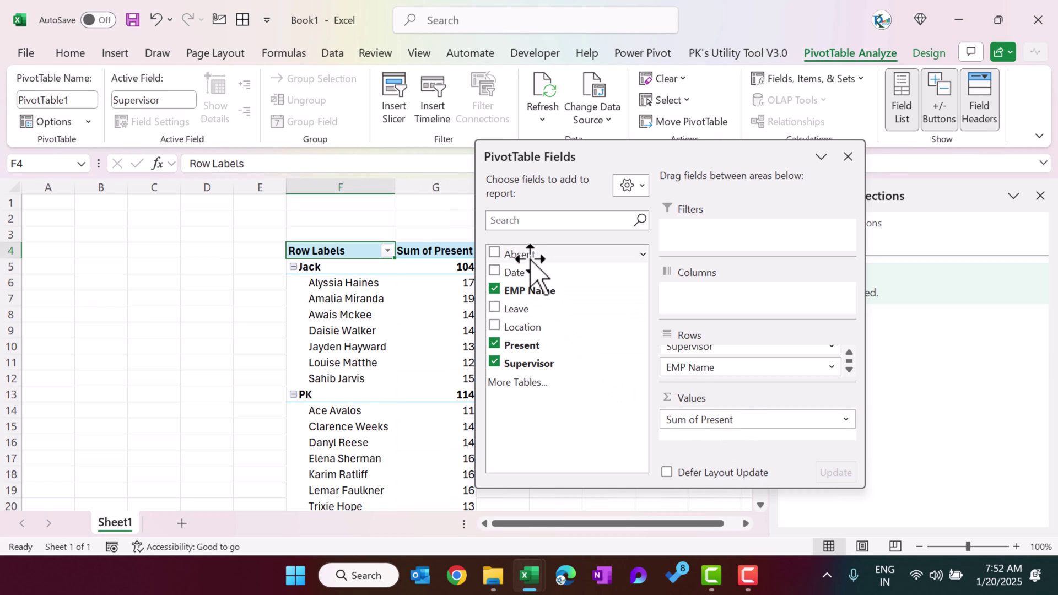
pyautogui.moveTo(526, 255); pyautogui.dragTo(727, 436)
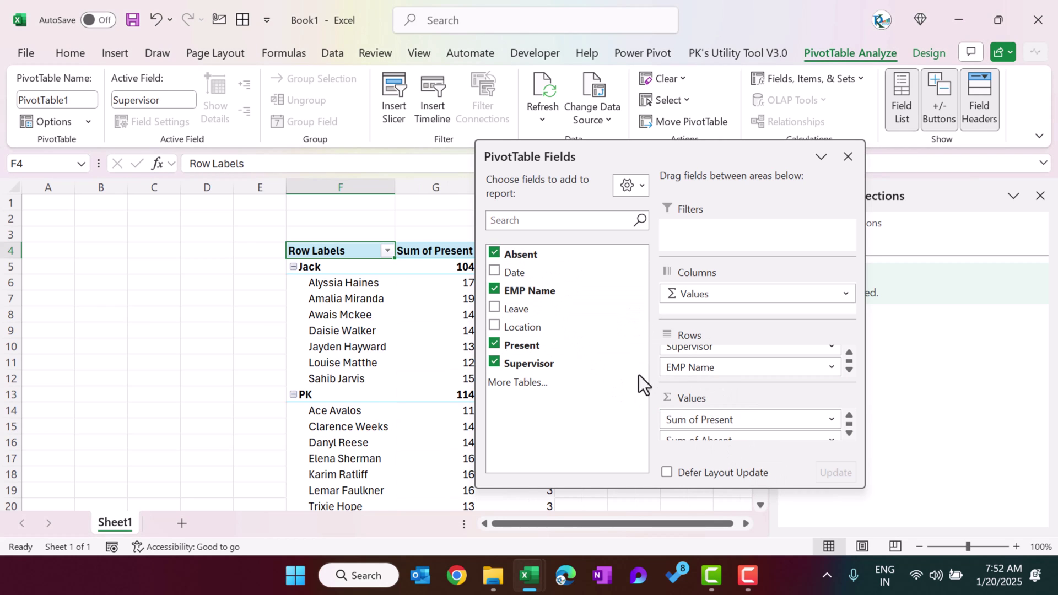
pyautogui.moveTo(520, 316); pyautogui.dragTo(742, 426)
pyautogui.click(848, 157)
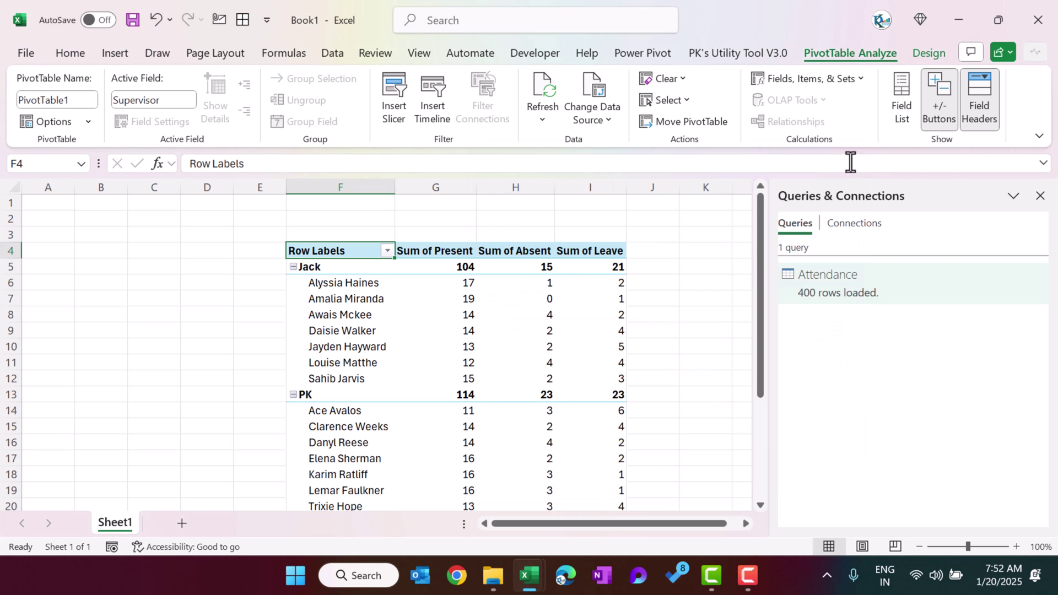
# Step: Close the Queries & Connections pane and show the PivotTable in tabular form
pyautogui.click(1041, 195)
pyautogui.click(557, 312)
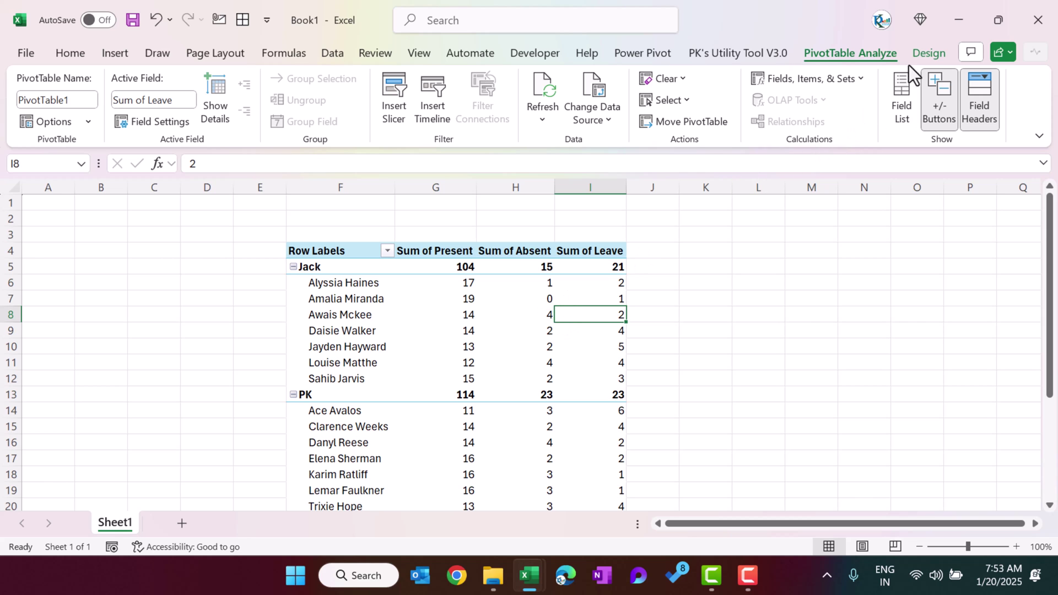
pyautogui.click(929, 54)
pyautogui.click(143, 118)
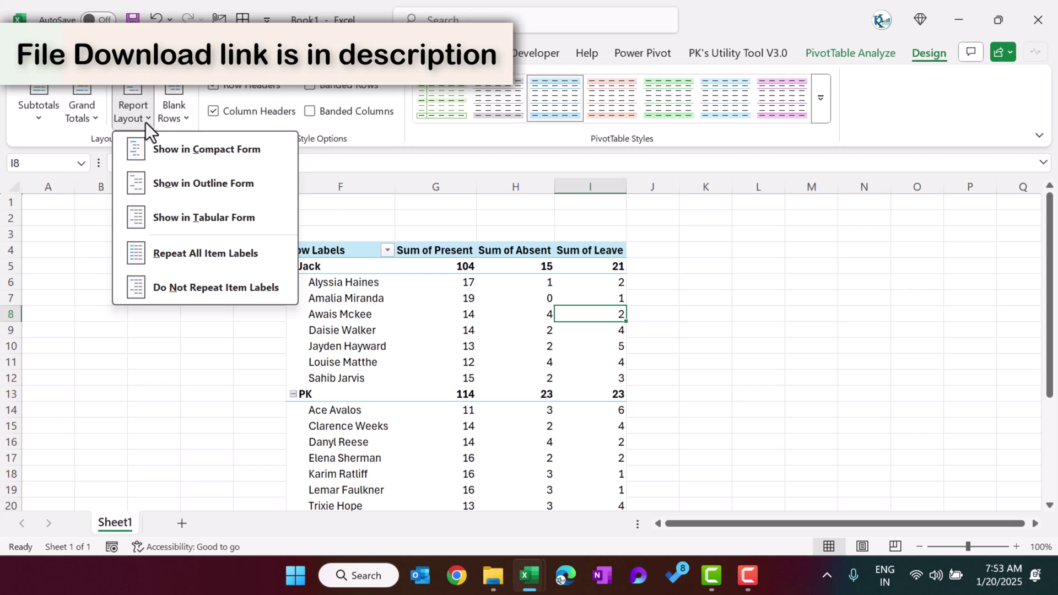
pyautogui.click(232, 218)
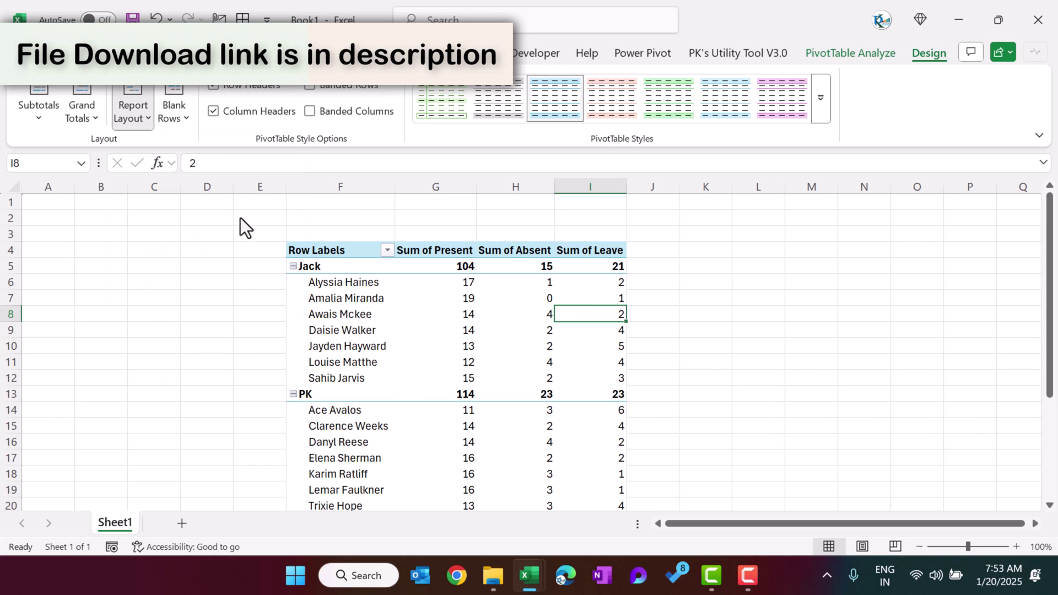
pyautogui.click(485, 282)
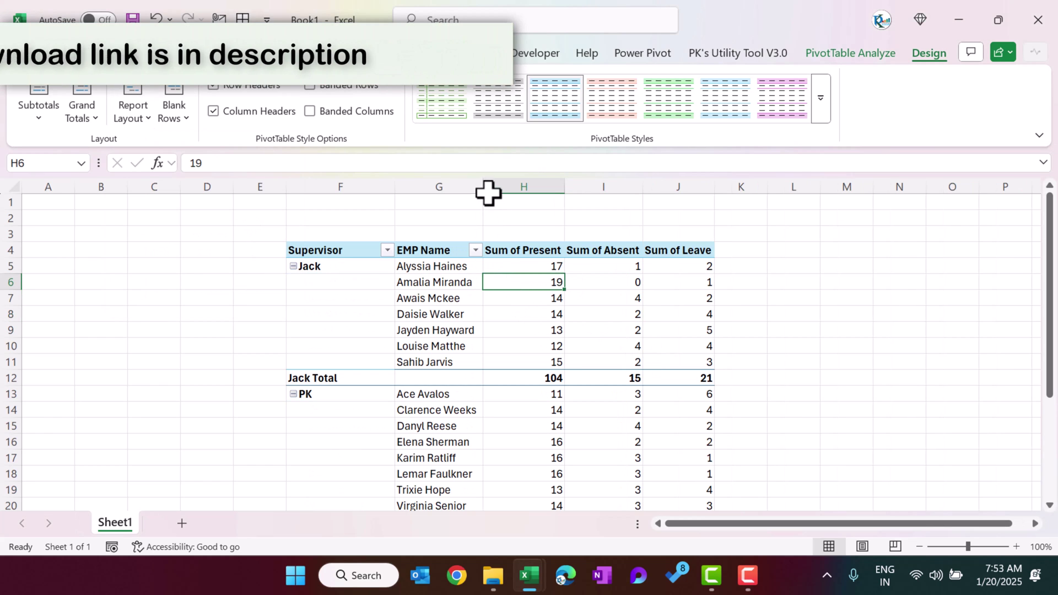
# Step: Widen the EMP Name column slightly and hide the worksheet gridlines
pyautogui.moveTo(484, 187); pyautogui.dragTo(490, 189)
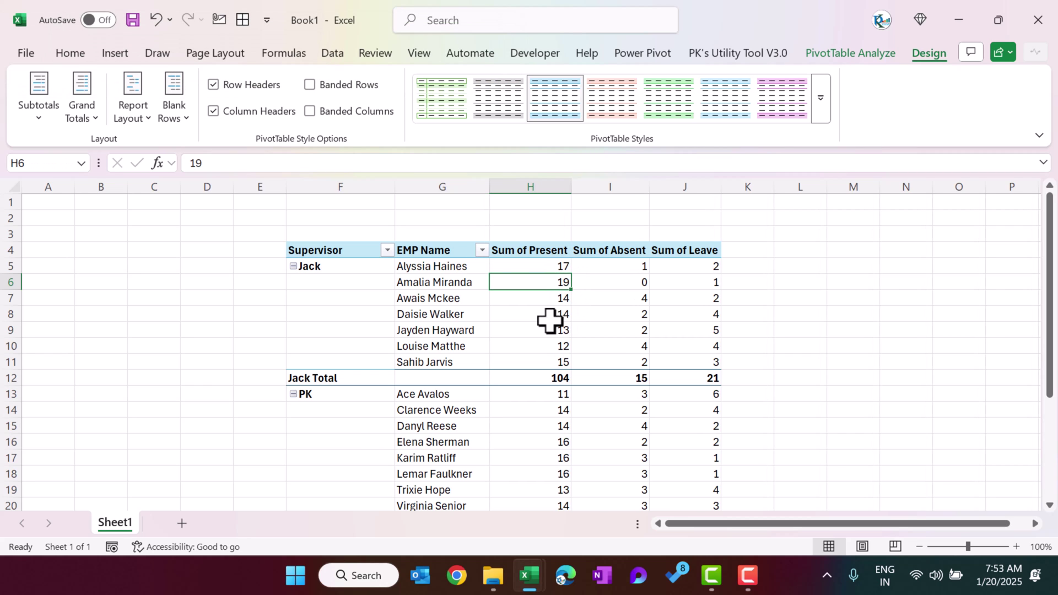
pyautogui.click(418, 54)
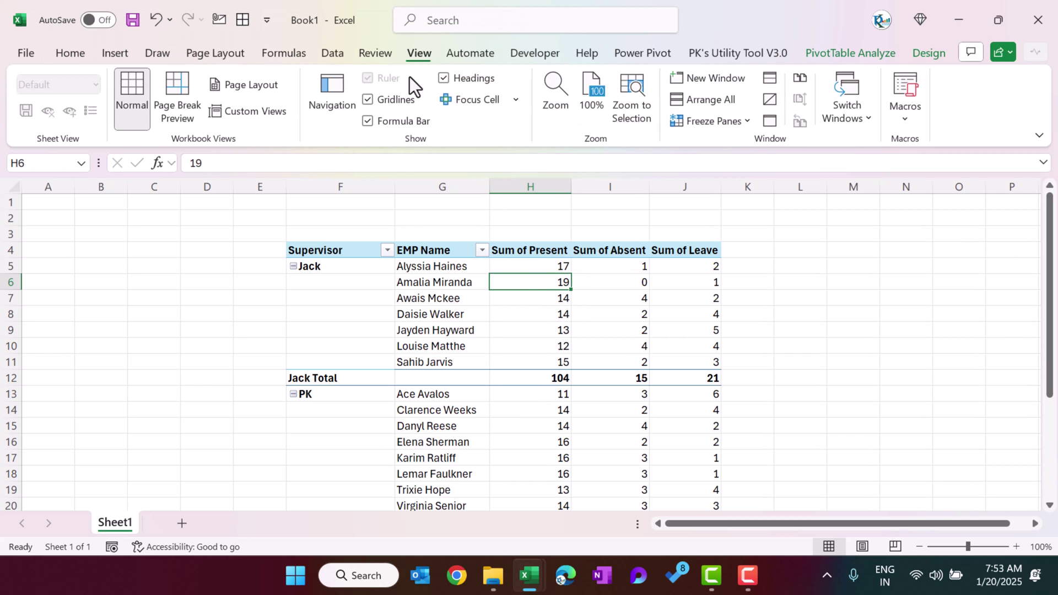
pyautogui.click(393, 101)
pyautogui.click(443, 298)
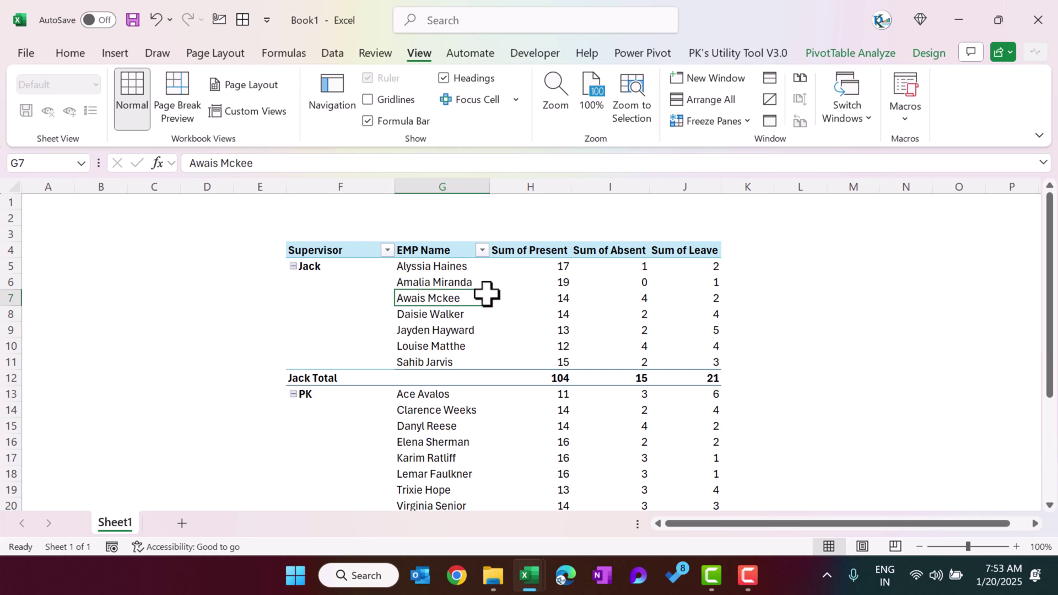
pyautogui.click(590, 283)
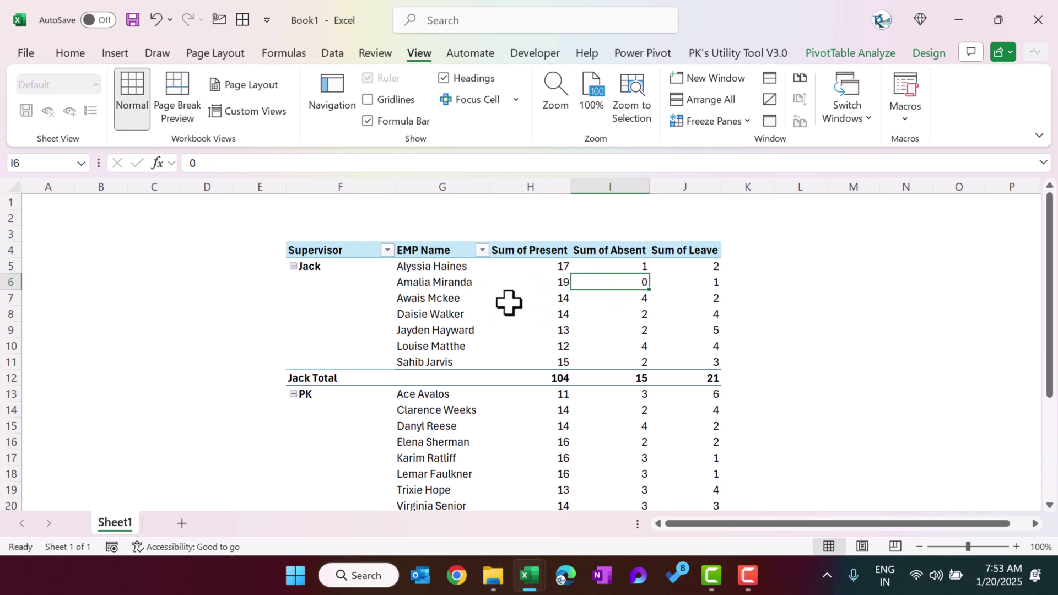
# Step: Apply the orange PivotTable style from the first row of the Medium group
pyautogui.click(929, 53)
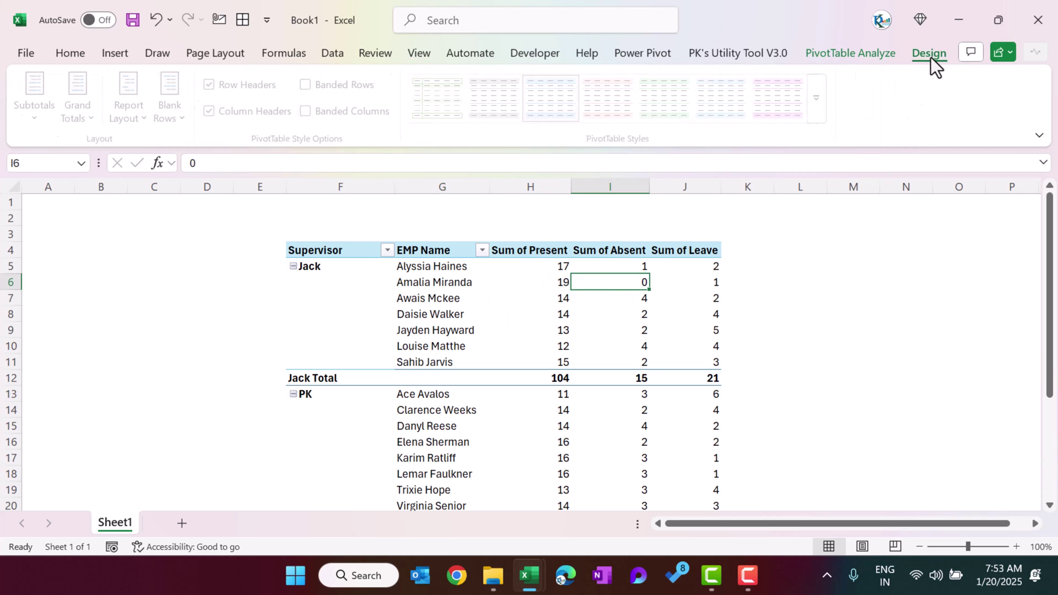
pyautogui.click(822, 104)
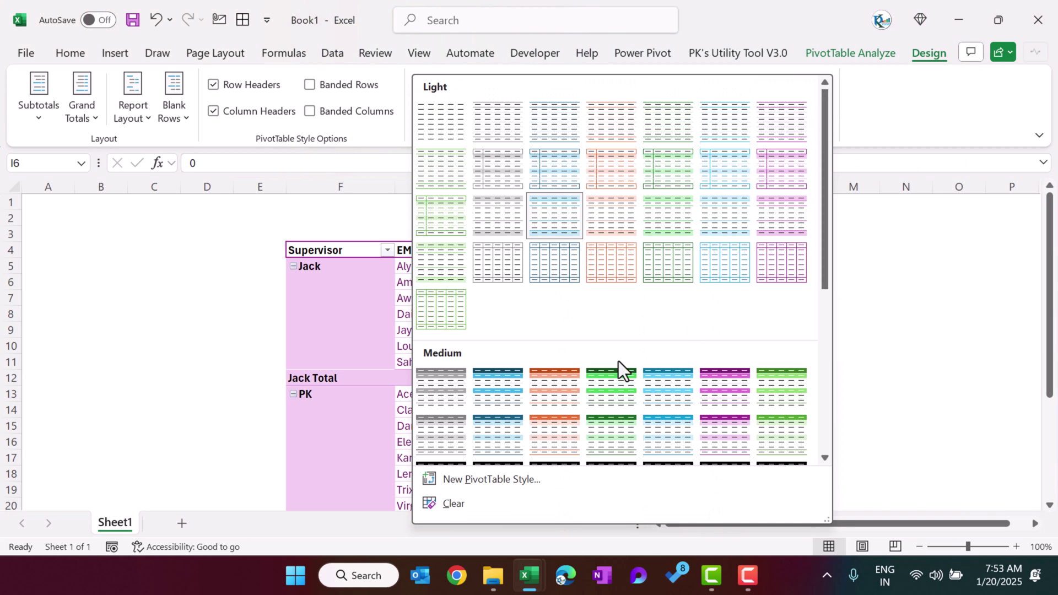
pyautogui.click(568, 383)
pyautogui.click(524, 283)
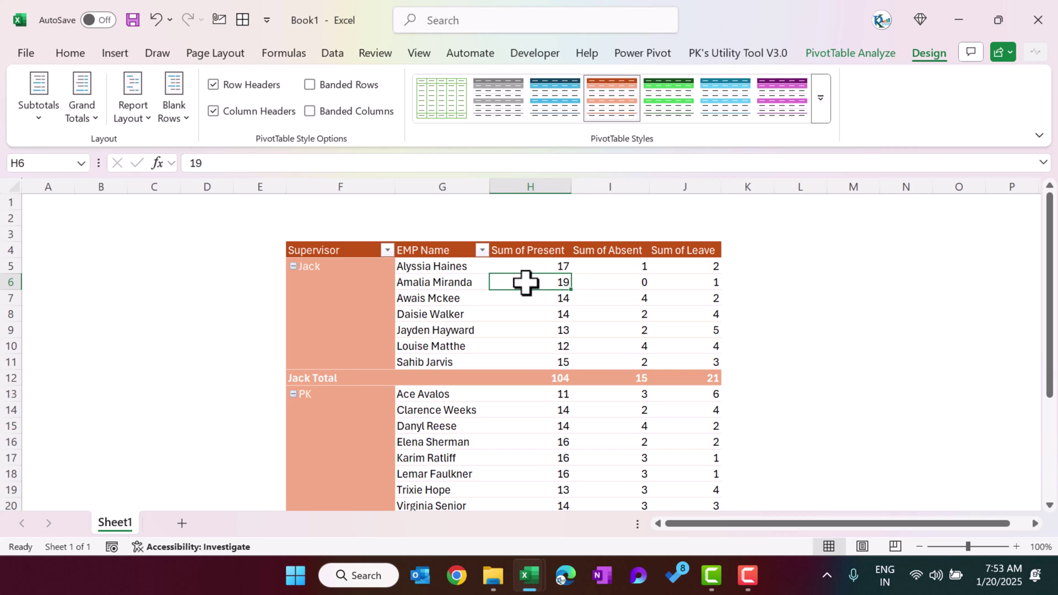
# Step: Select the PivotTable's columns F to J, reduce their font size and center their contents
pyautogui.hotkey('ctrl', 'a')
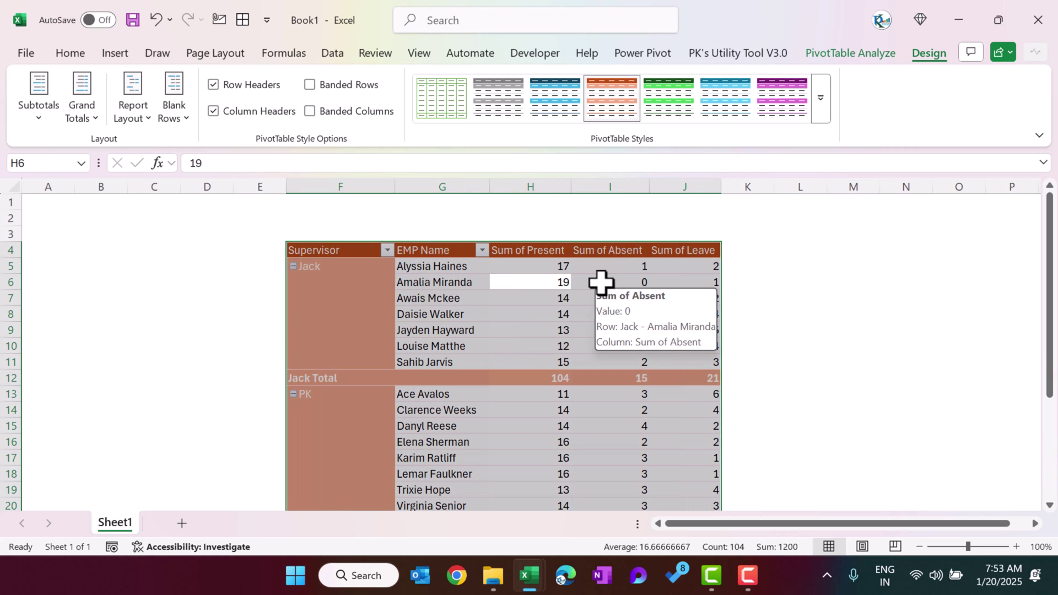
pyautogui.hotkey('ctrl', 'a')
pyautogui.click(79, 57)
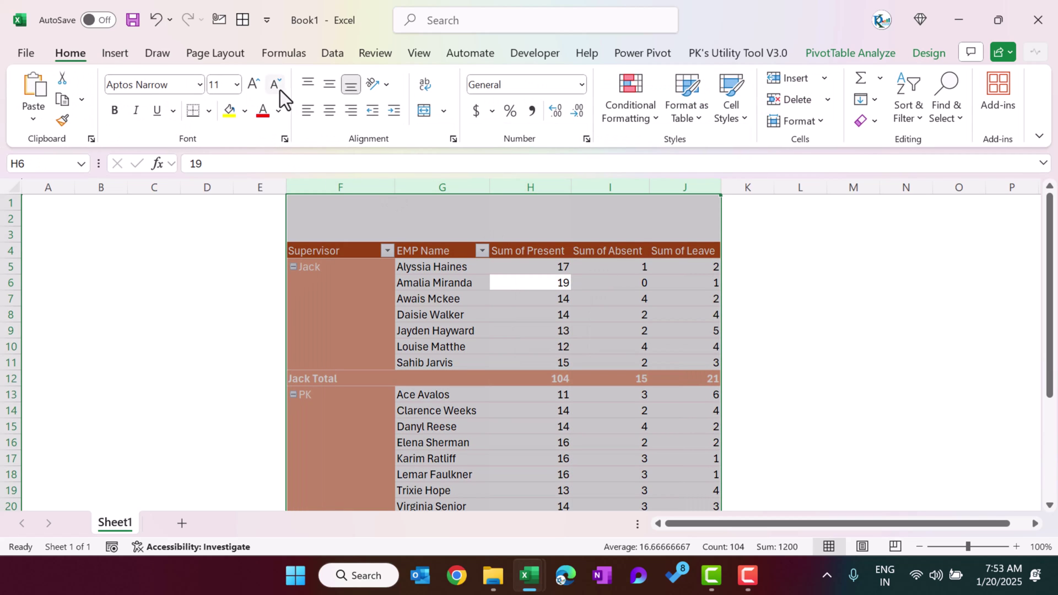
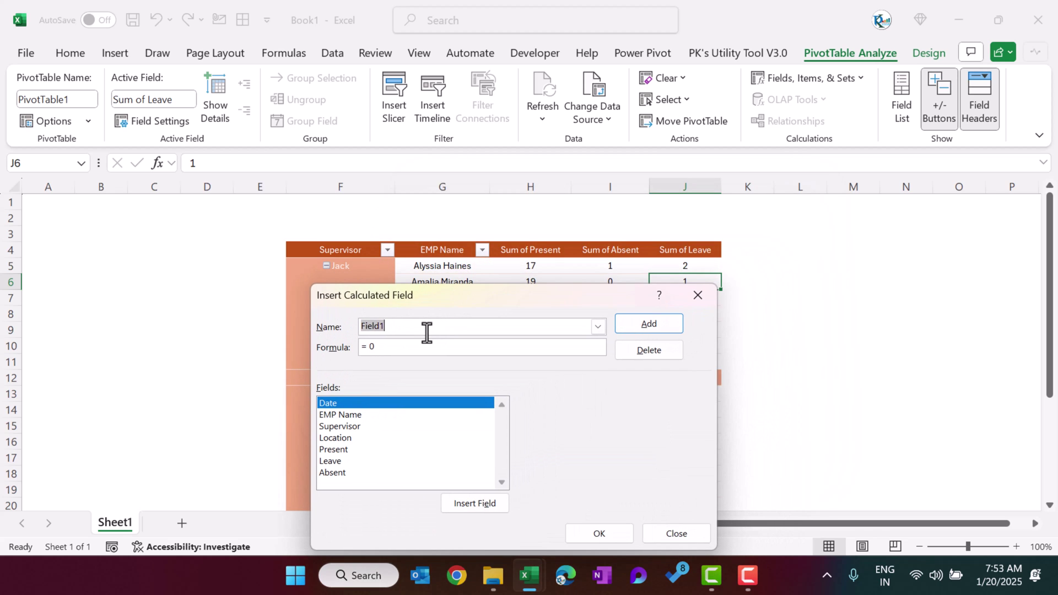
# Step: Add a calculated field named Present% with the formula = Present/(Present+Leave+Absent)
pyautogui.write('Present%')
pyautogui.moveTo(424, 312); pyautogui.dragTo(660, 179)
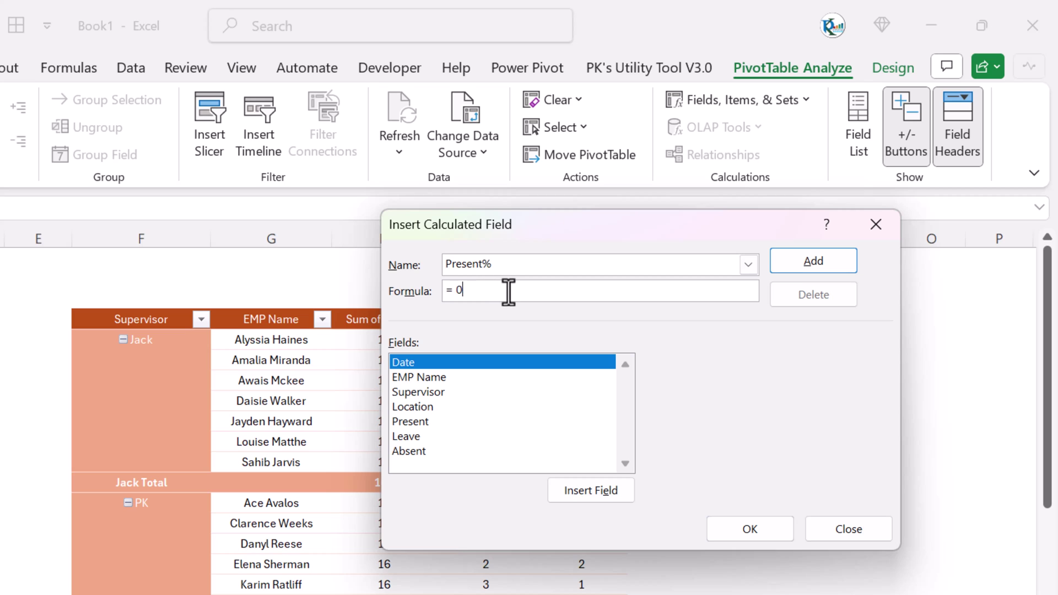
pyautogui.doubleClick(429, 422)
pyautogui.write('/(')
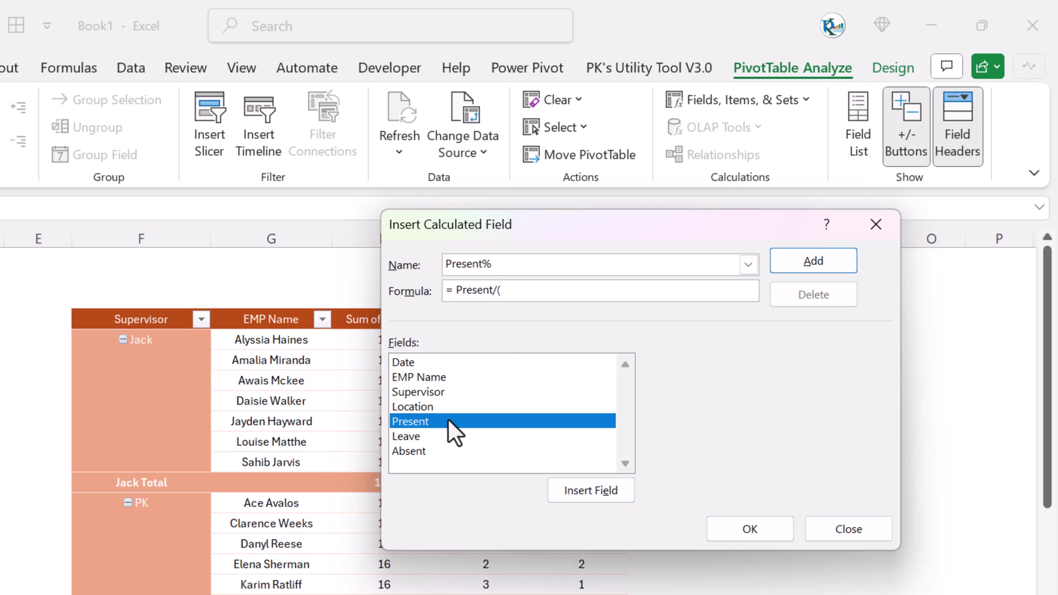
pyautogui.doubleClick(447, 420)
pyautogui.write('+')
pyautogui.doubleClick(442, 432)
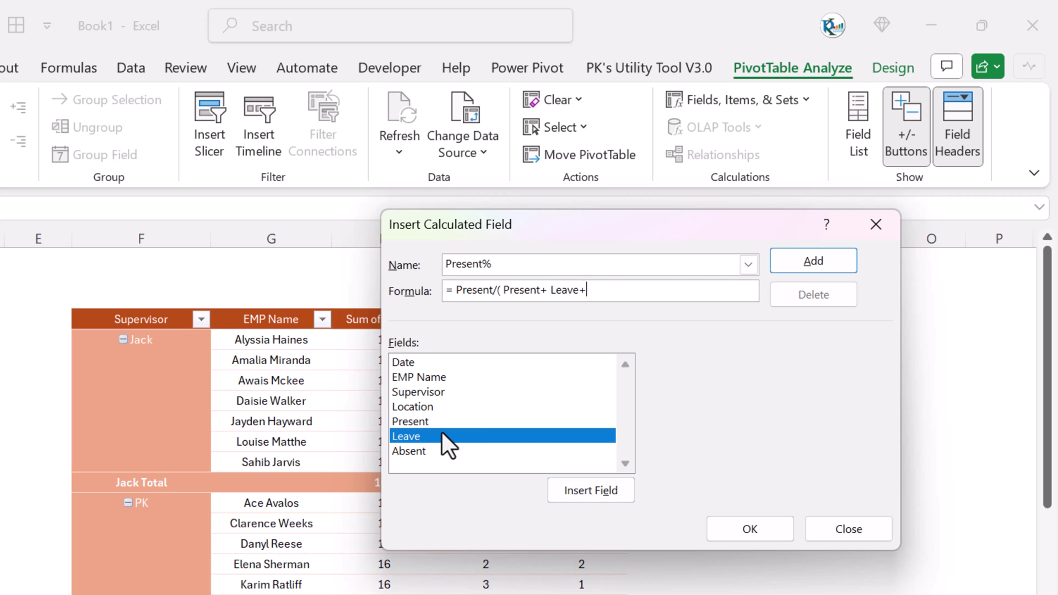
pyautogui.doubleClick(414, 449)
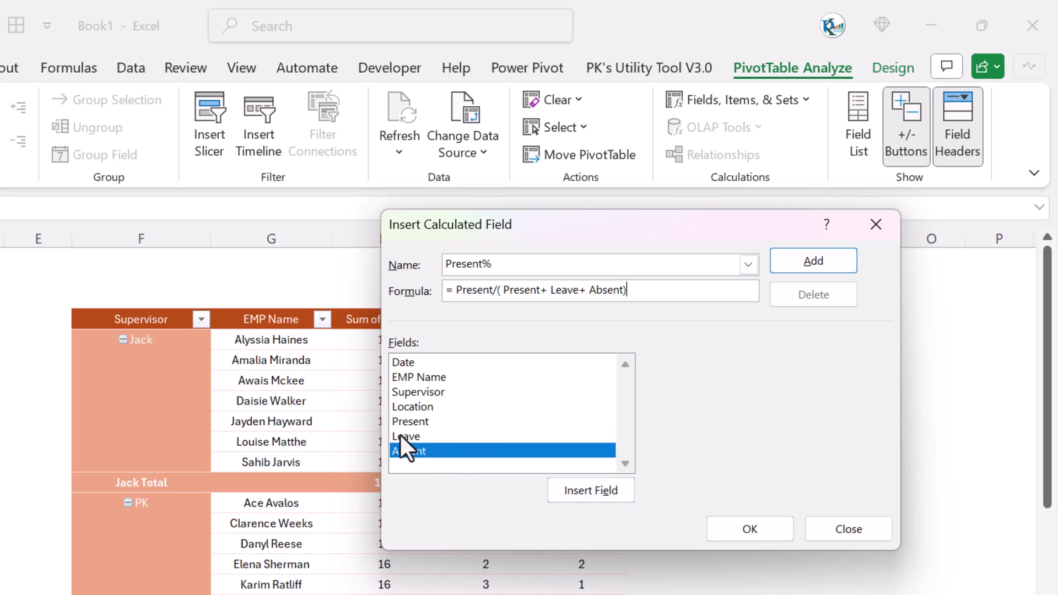
pyautogui.click(399, 436)
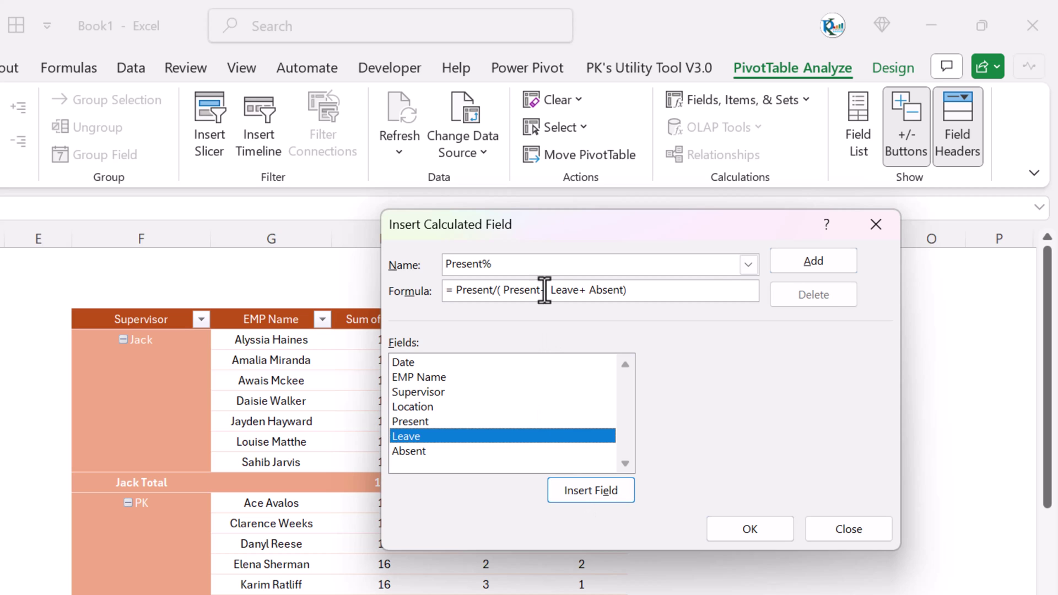
pyautogui.click(818, 263)
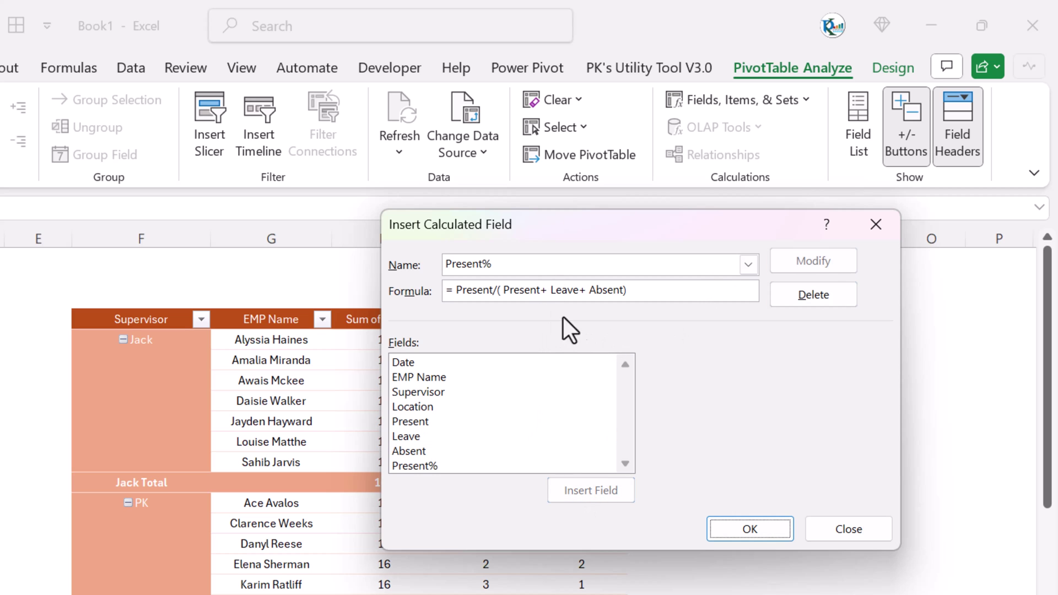
# Step: Add a calculated field named Absent% with the formula = Absent/(Present+Leave+Absent)
pyautogui.click(438, 466)
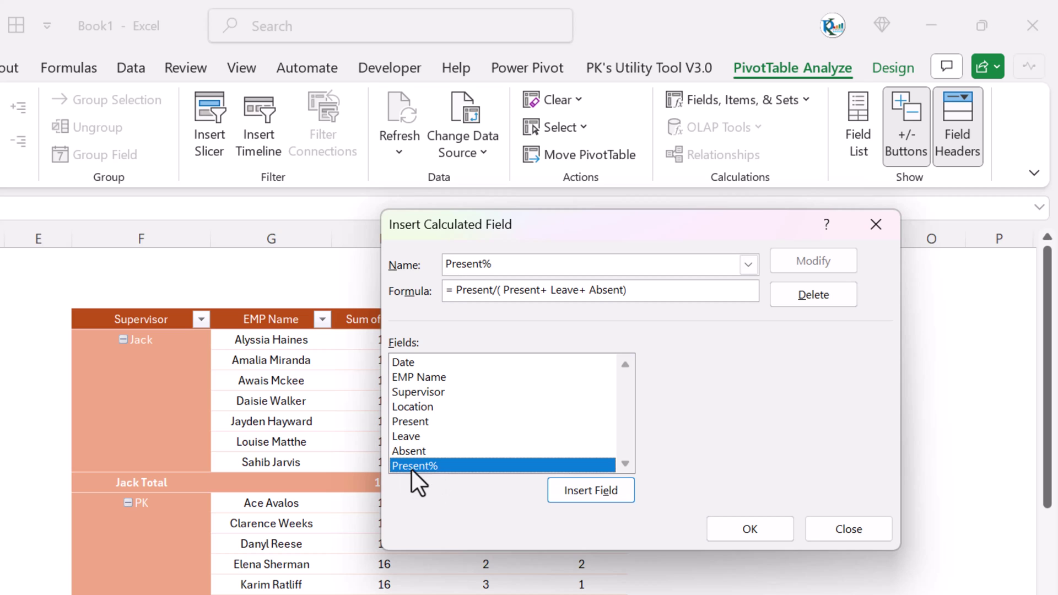
pyautogui.moveTo(481, 264); pyautogui.dragTo(450, 261)
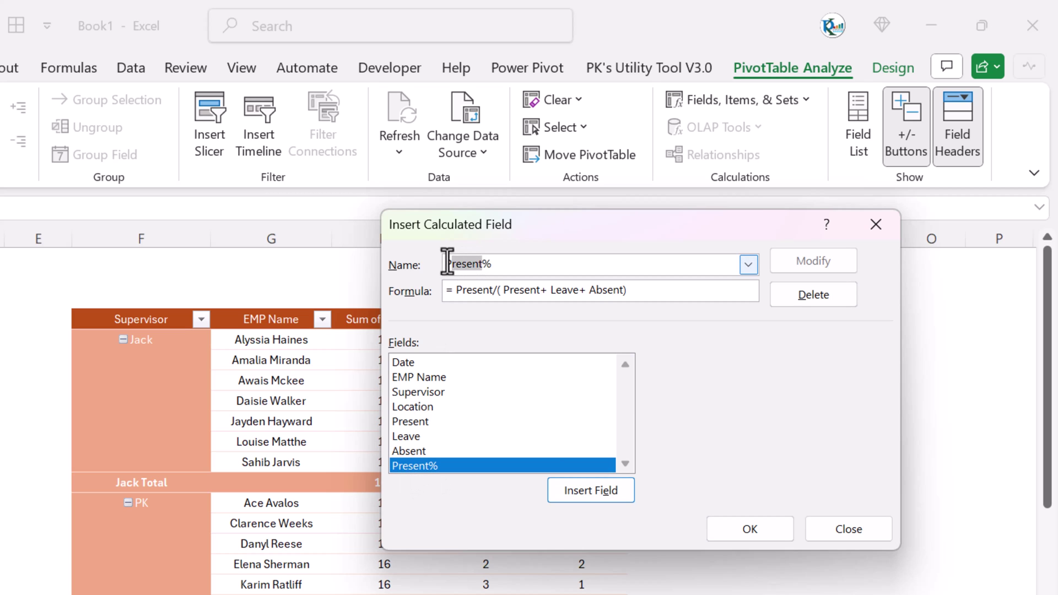
pyautogui.write('Abs')
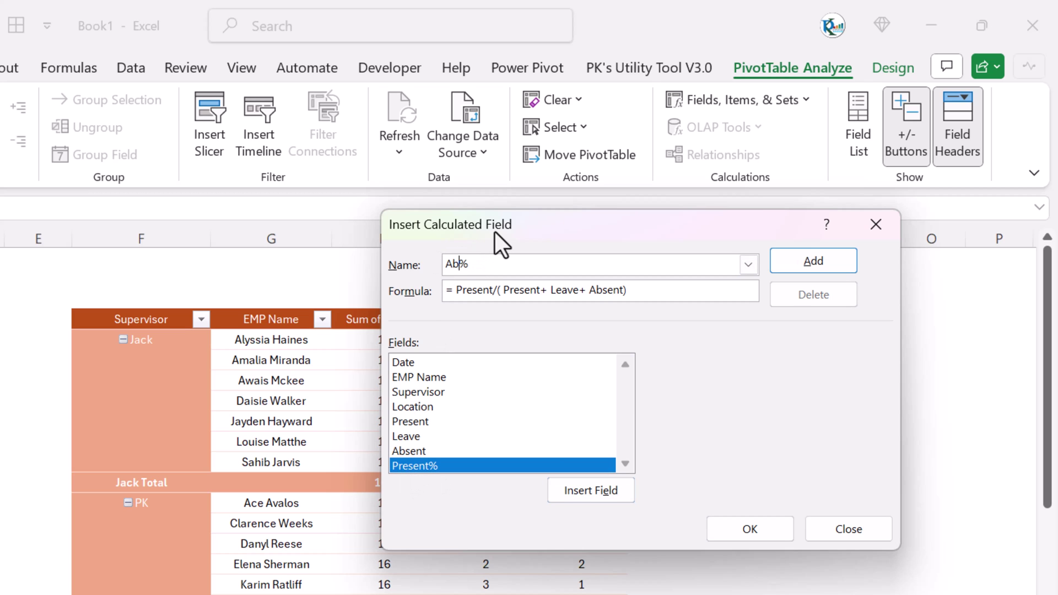
pyautogui.write('ent')
pyautogui.moveTo(493, 290); pyautogui.dragTo(455, 290)
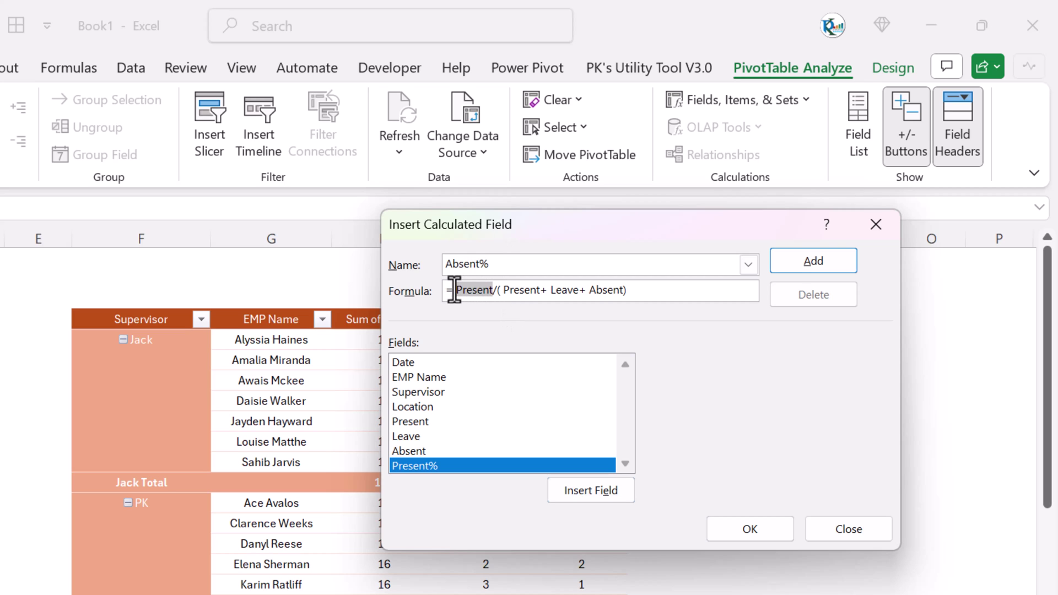
pyautogui.press('BackSpace')
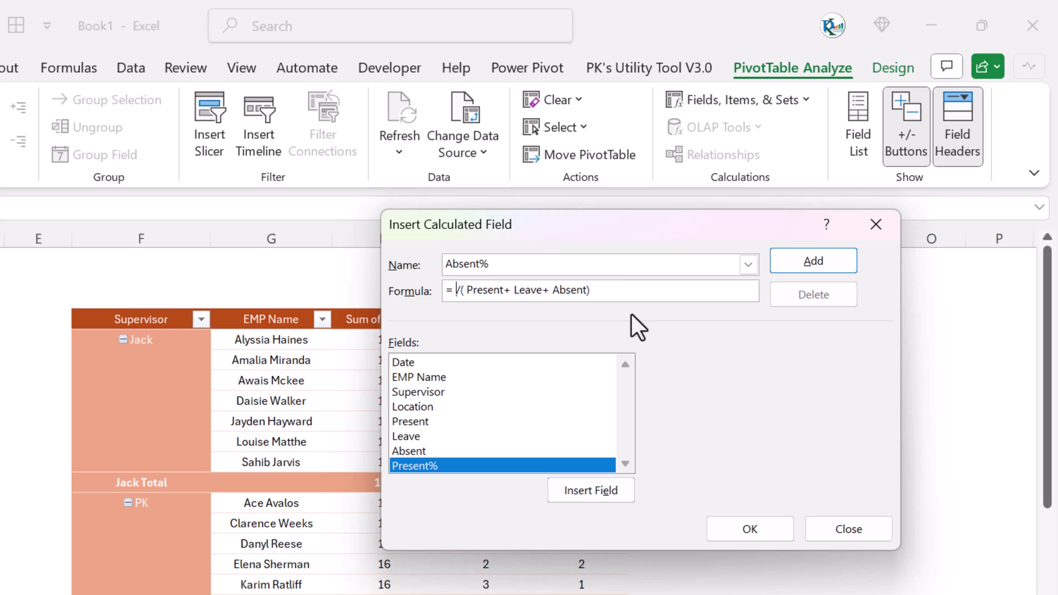
pyautogui.click(427, 451)
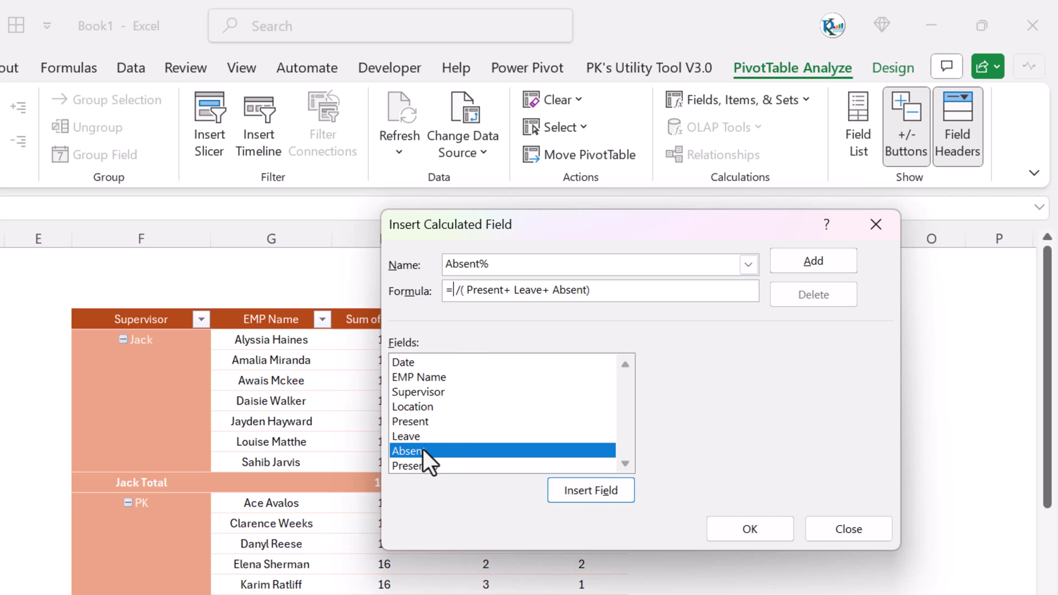
pyautogui.click(595, 491)
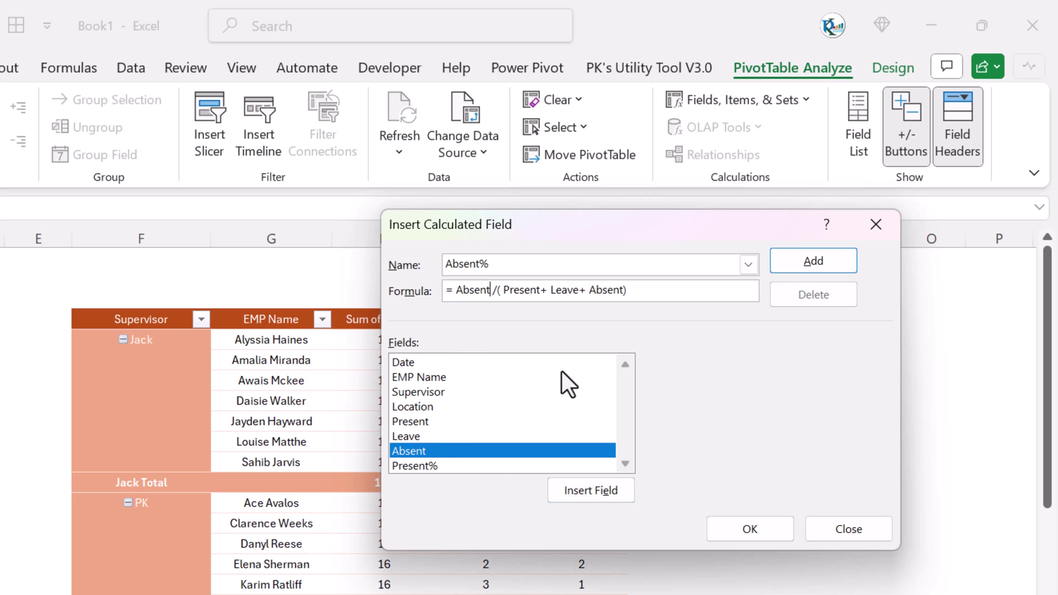
pyautogui.click(825, 261)
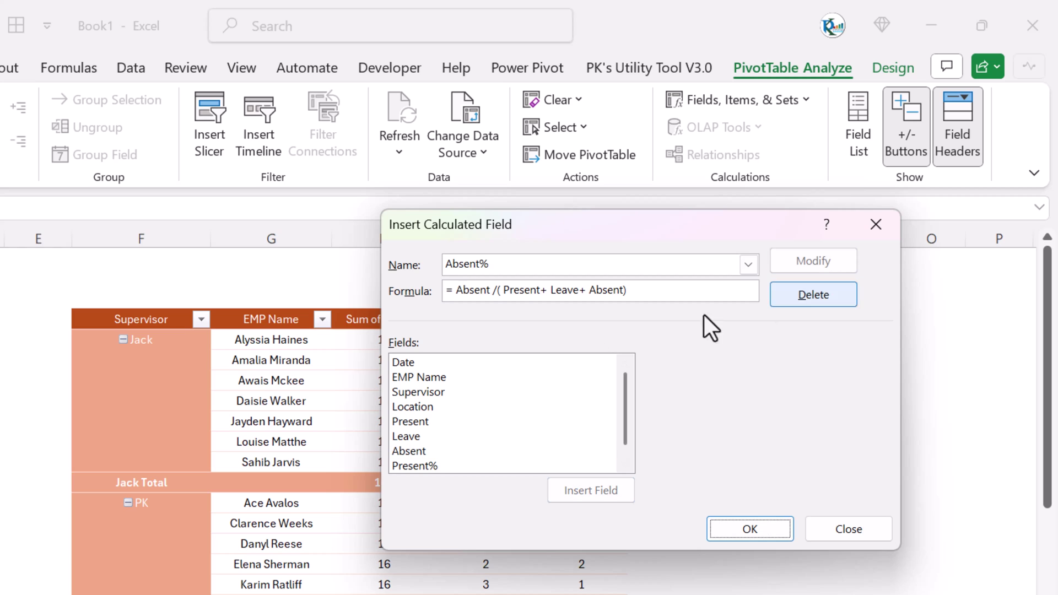
# Step: Add a calculated field named Leave% with the formula = Leave/(Present+Leave+Absent) and confirm the calculated fields
pyautogui.moveTo(489, 290); pyautogui.dragTo(456, 289)
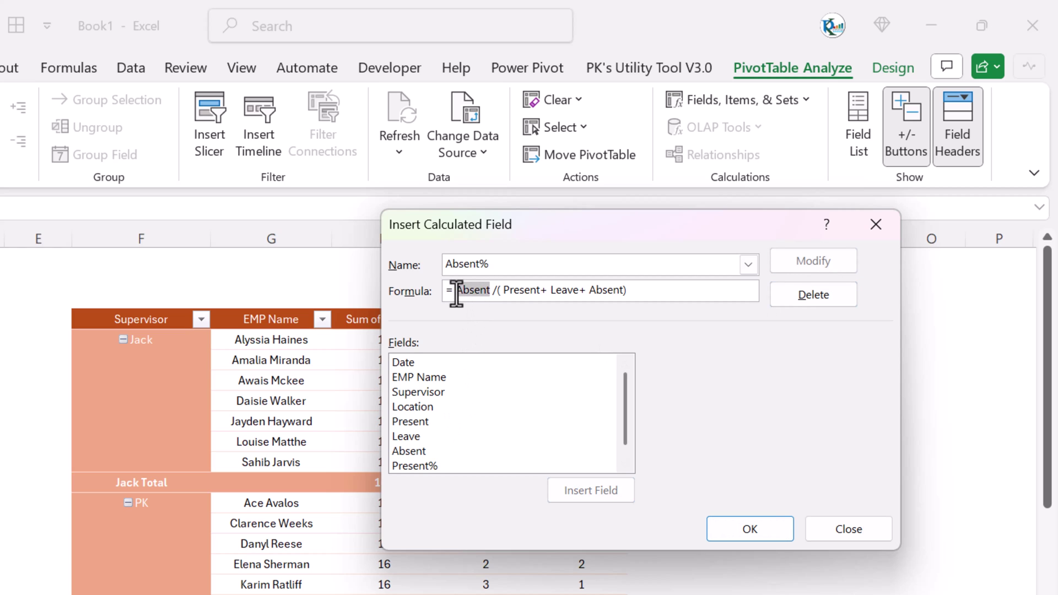
pyautogui.moveTo(532, 266); pyautogui.dragTo(266, 267)
pyautogui.write('Leave%')
pyautogui.moveTo(489, 290); pyautogui.dragTo(461, 290)
pyautogui.press('BackSpace')
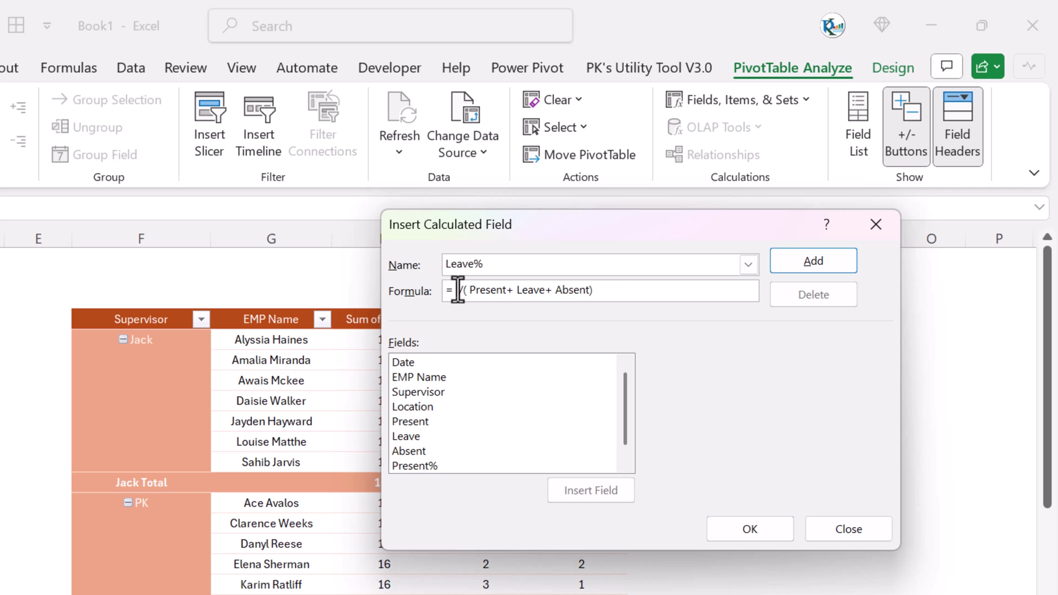
pyautogui.doubleClick(416, 439)
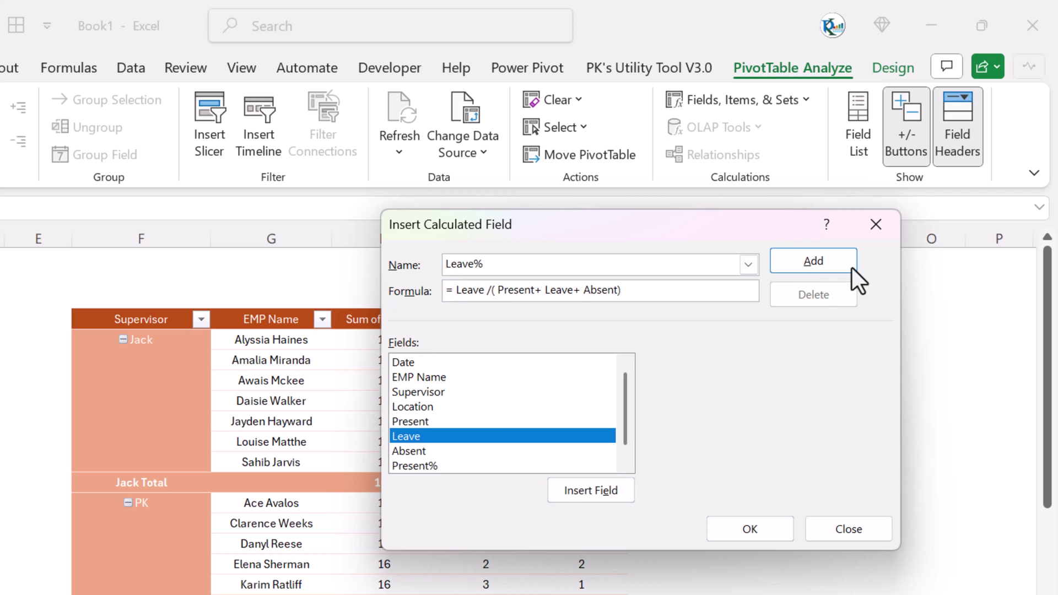
pyautogui.click(814, 262)
pyautogui.click(769, 528)
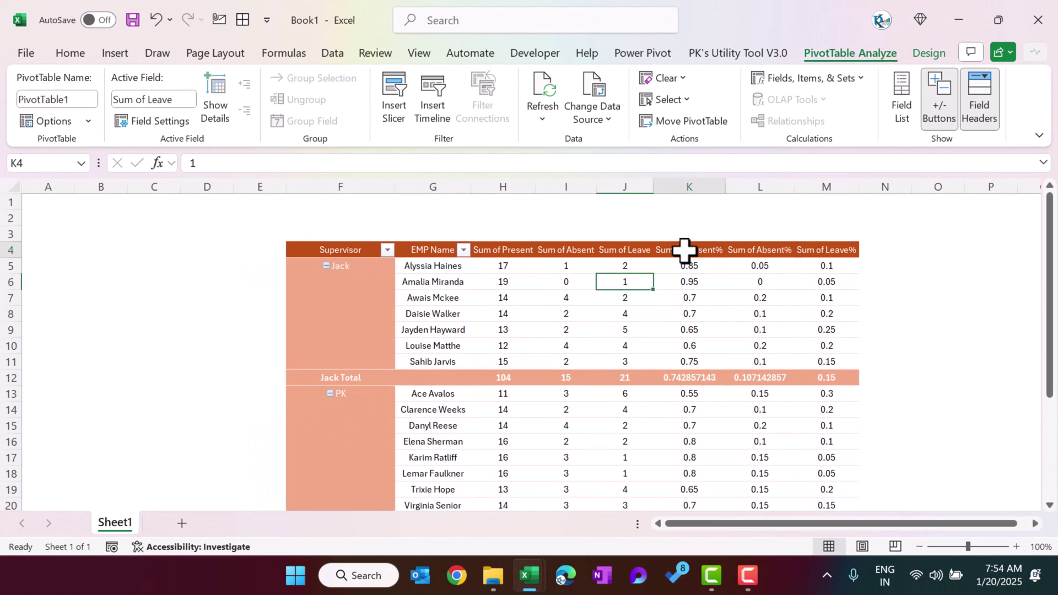
# Step: Format the Sum of Present% value field as Percentage with 0 decimal places
pyautogui.click(582, 320)
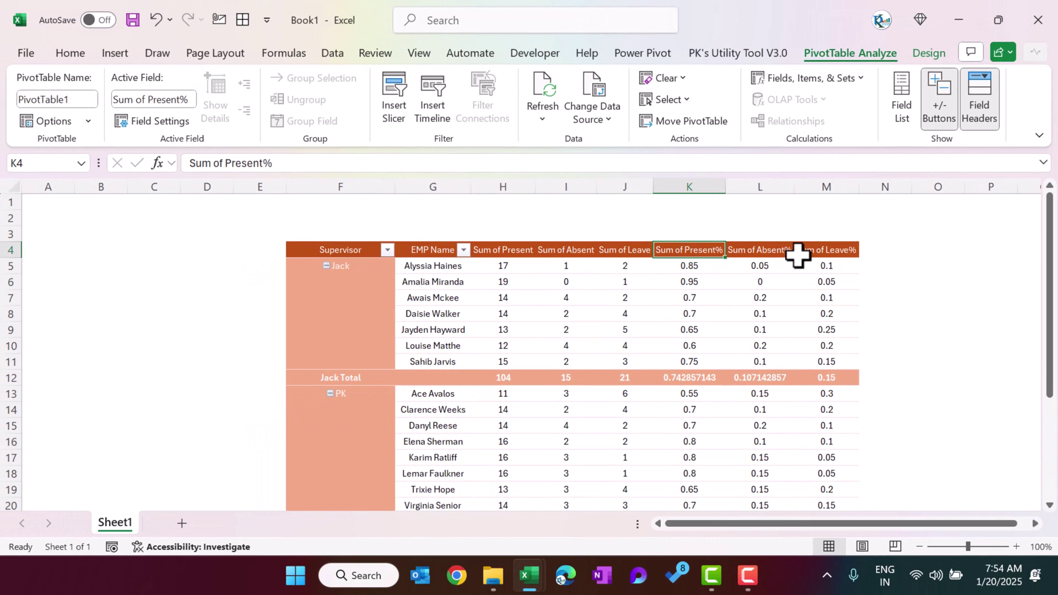
pyautogui.doubleClick(708, 250)
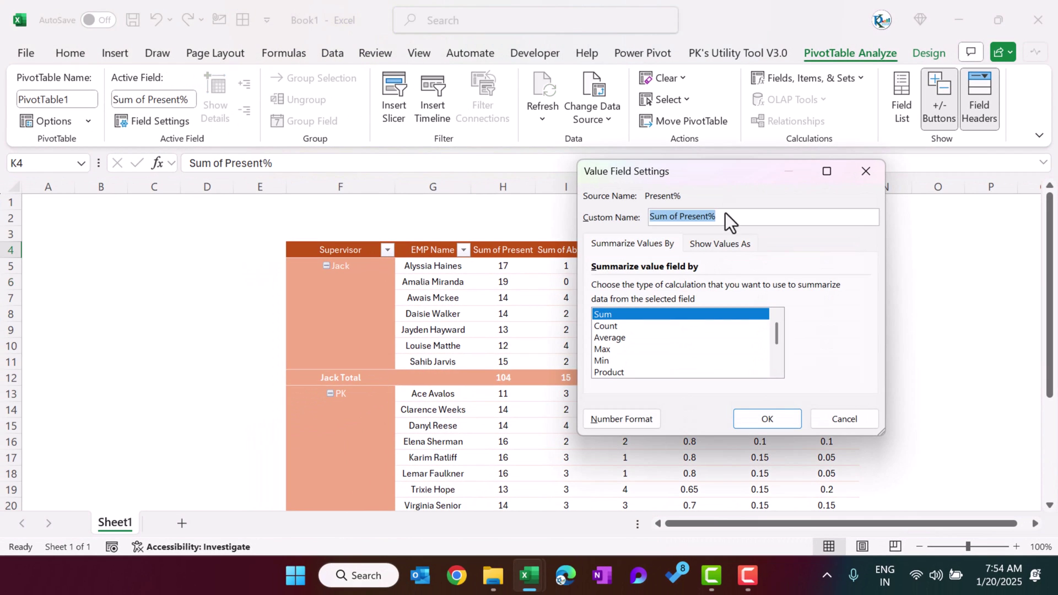
pyautogui.moveTo(719, 167); pyautogui.dragTo(373, 171)
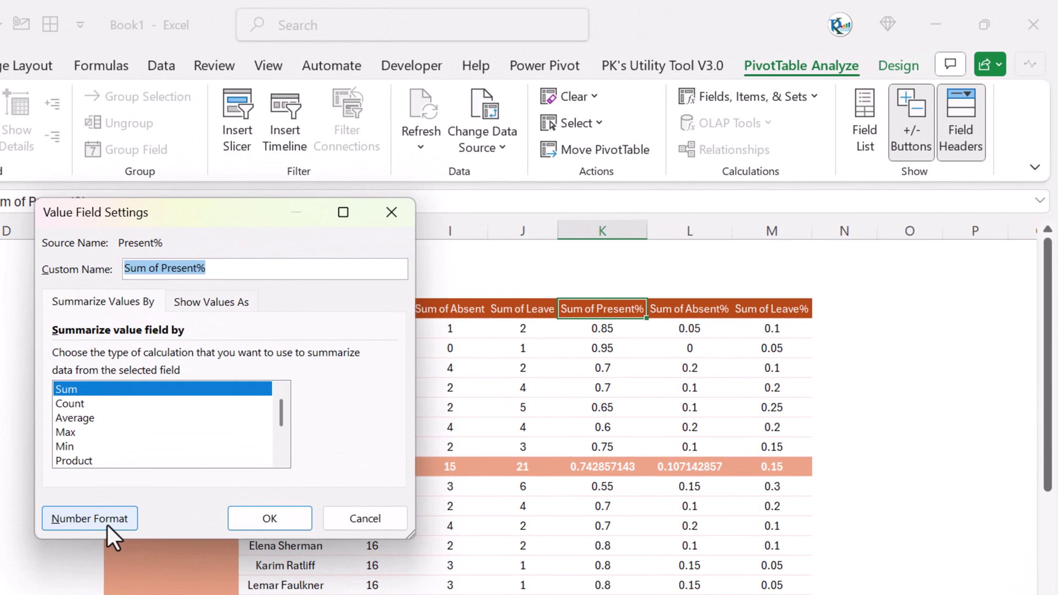
pyautogui.click(107, 525)
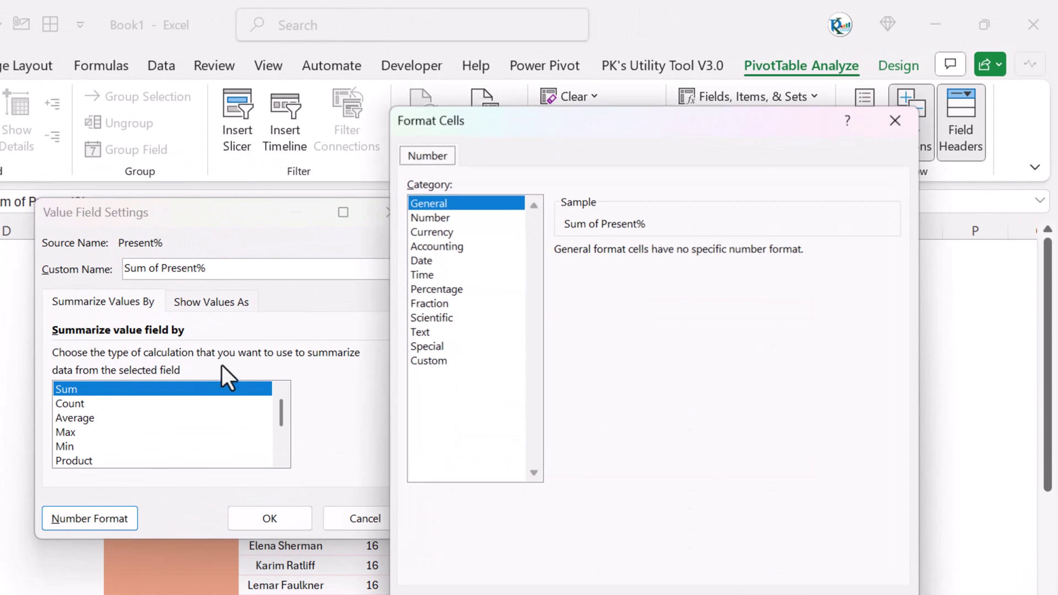
pyautogui.click(441, 289)
pyautogui.click(691, 257)
pyautogui.click(692, 256)
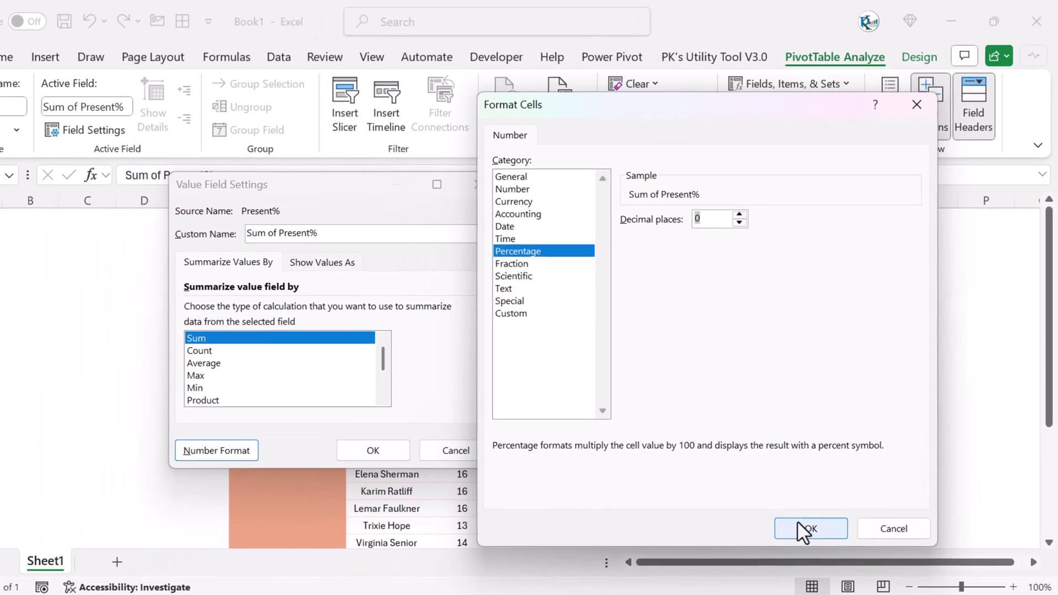
pyautogui.click(774, 594)
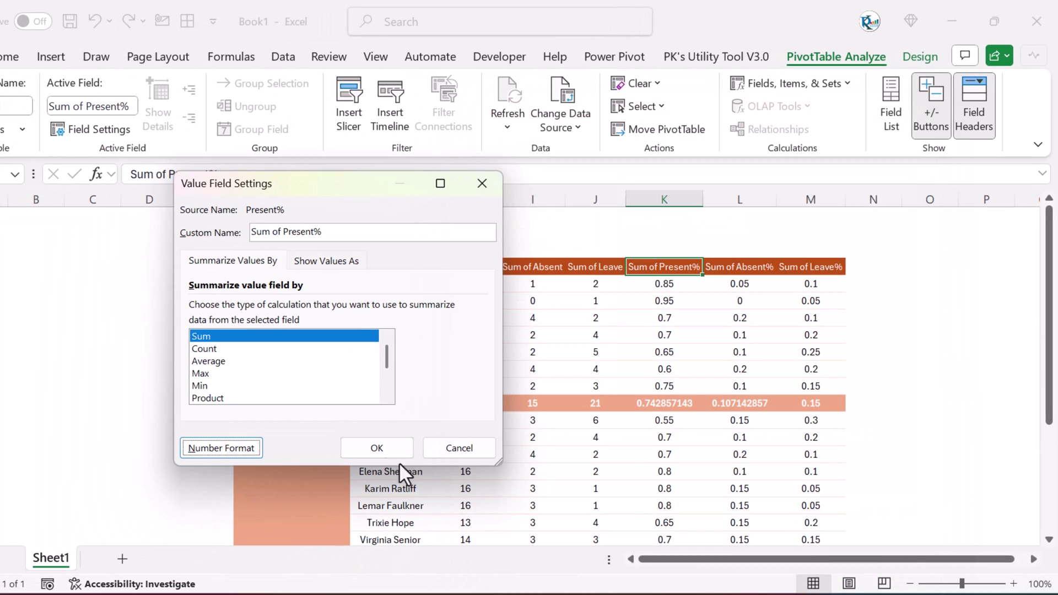
pyautogui.click(394, 449)
# Step: Format the Sum of Absent% value field as Percentage with 0 decimal places
pyautogui.click(743, 268)
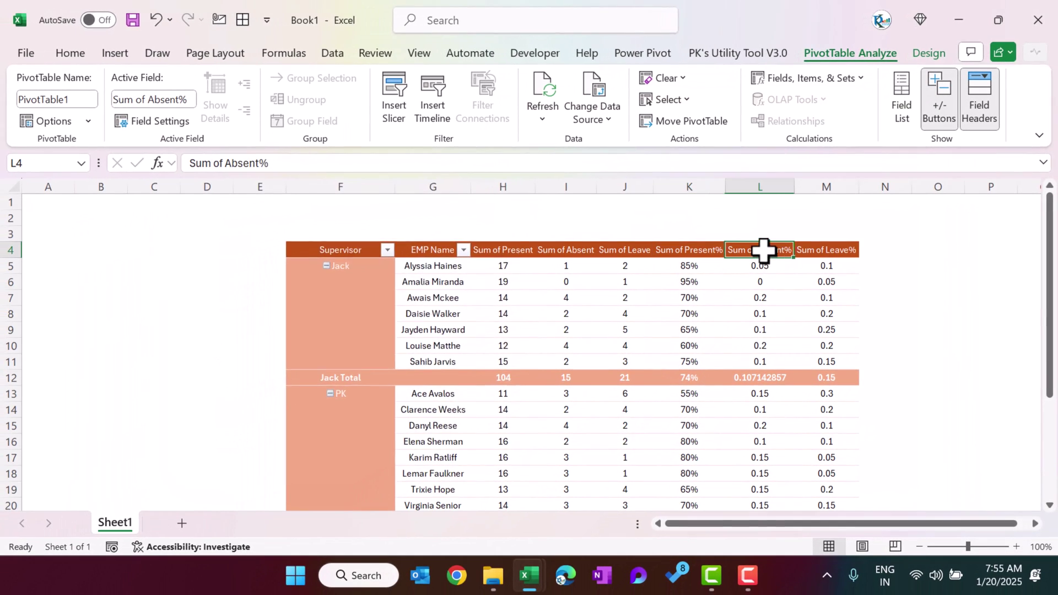
pyautogui.doubleClick(764, 251)
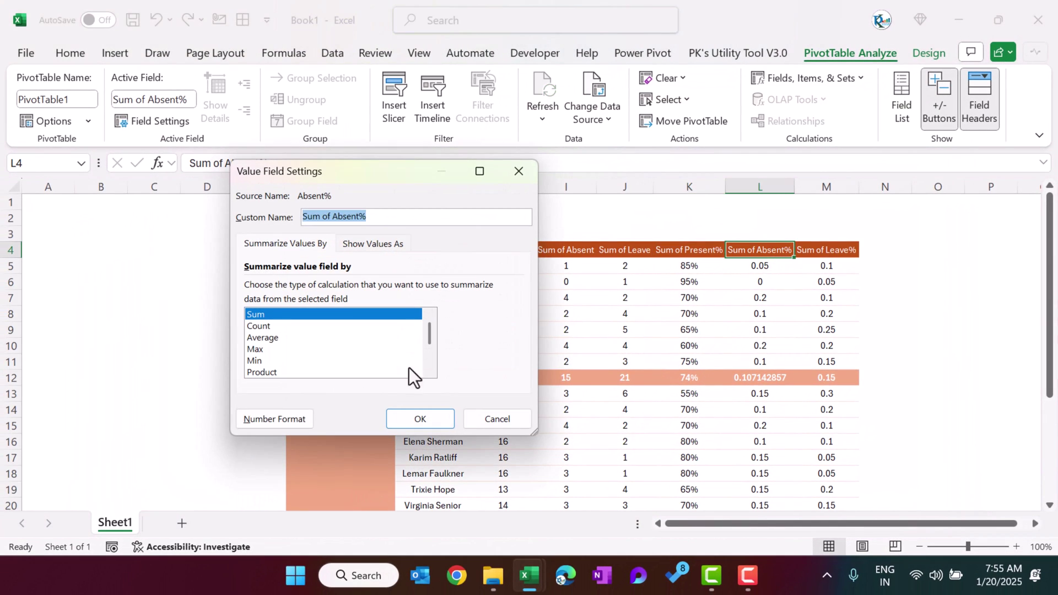
pyautogui.click(276, 420)
pyautogui.click(212, 236)
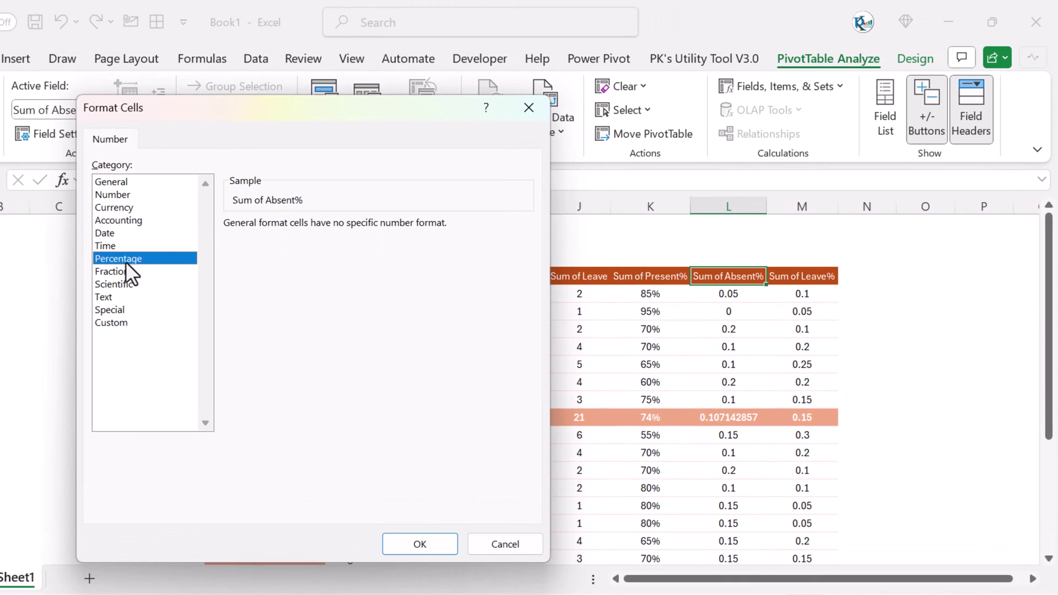
pyautogui.click(348, 229)
pyautogui.click(348, 228)
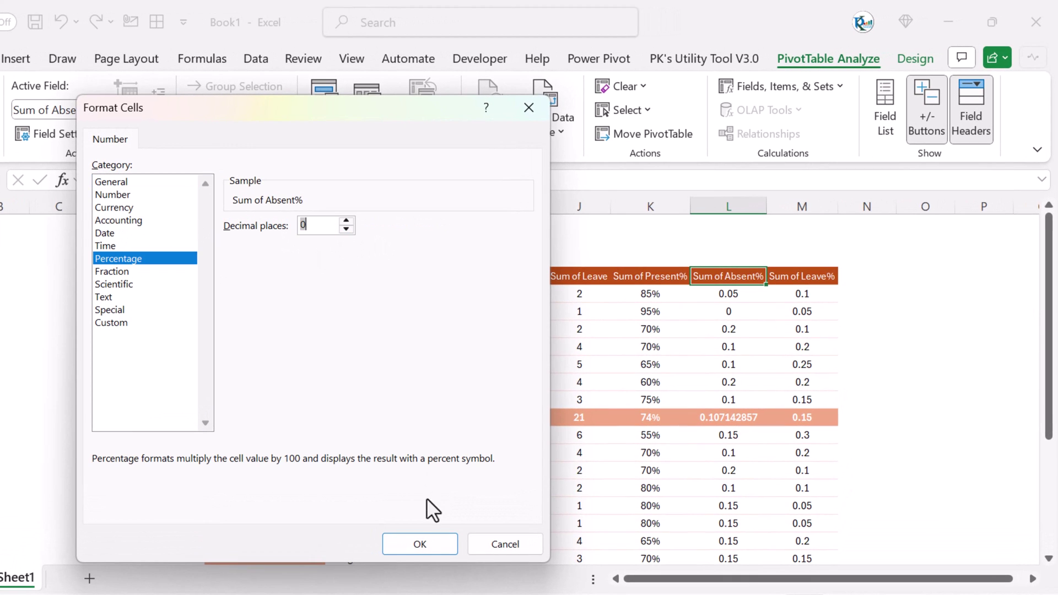
pyautogui.click(428, 544)
pyautogui.click(368, 468)
# Step: Format the Sum of Leave% value field as Percentage with 0 decimal places
pyautogui.doubleClick(804, 278)
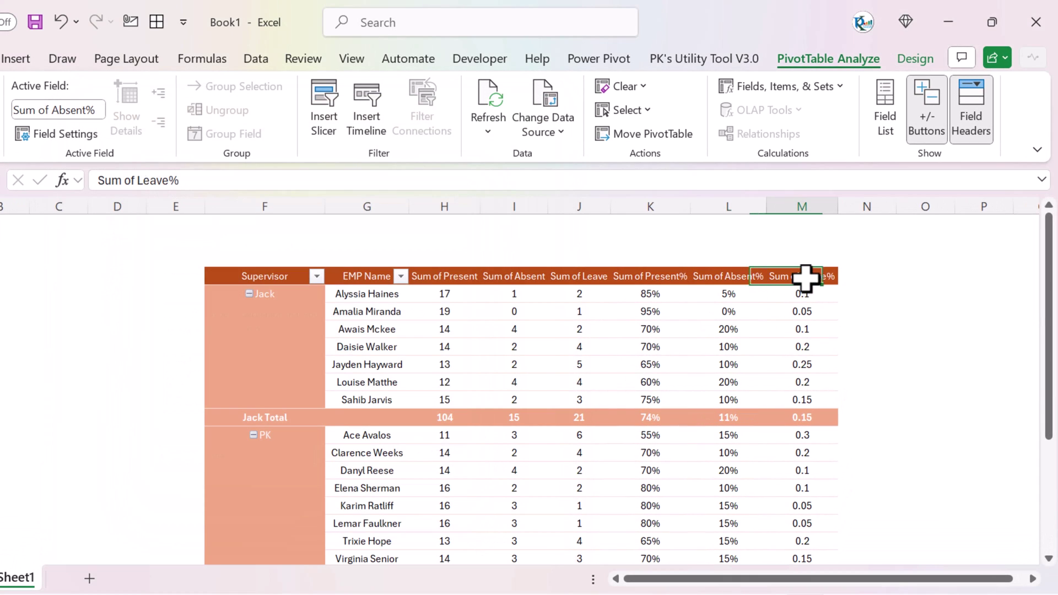
pyautogui.click(204, 462)
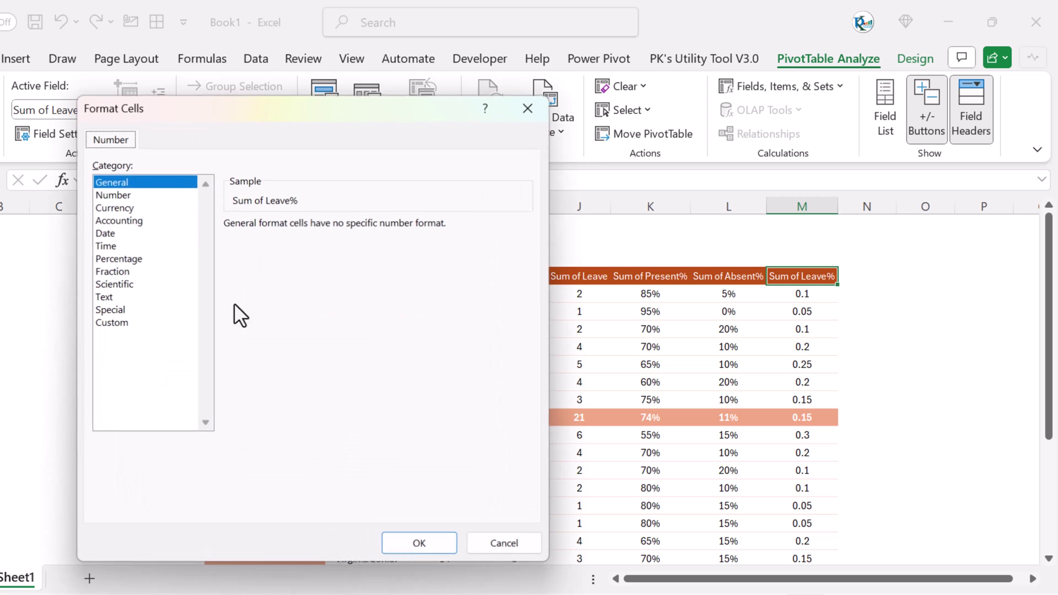
pyautogui.click(126, 258)
pyautogui.click(346, 228)
pyautogui.click(346, 228)
pyautogui.click(421, 544)
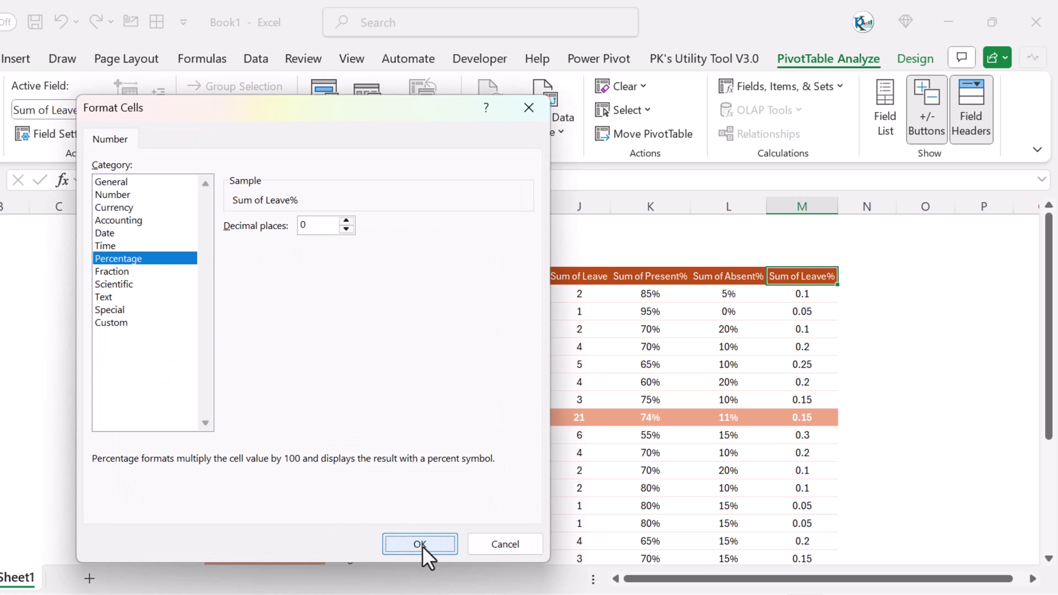
pyautogui.click(359, 466)
pyautogui.click(802, 330)
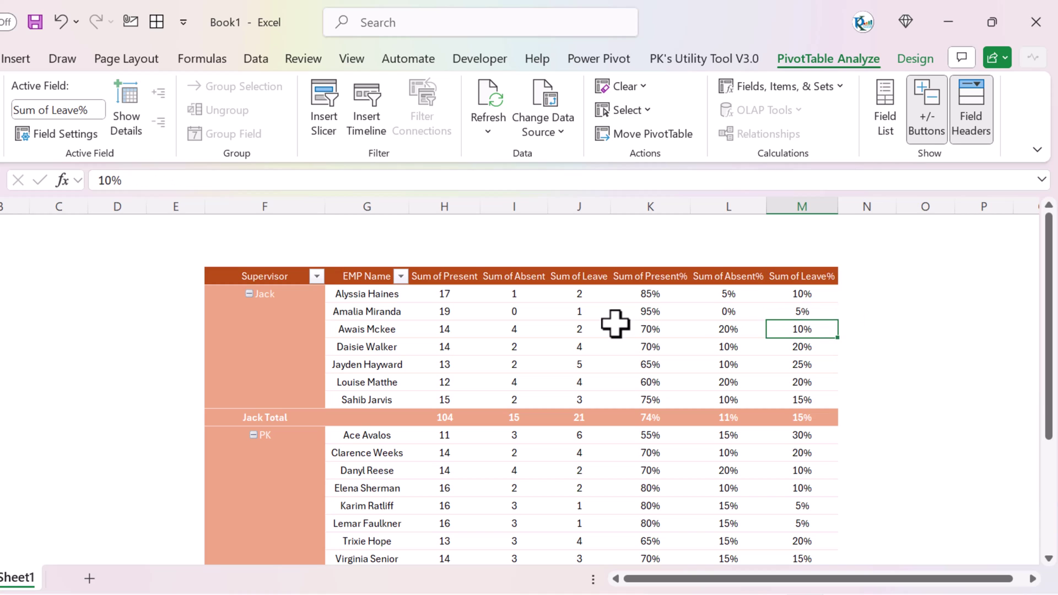
# Step: Remove the text "Sum of" from the PivotTable's value headers H4:M4 by replacing it with nothing
pyautogui.moveTo(441, 277); pyautogui.dragTo(802, 276)
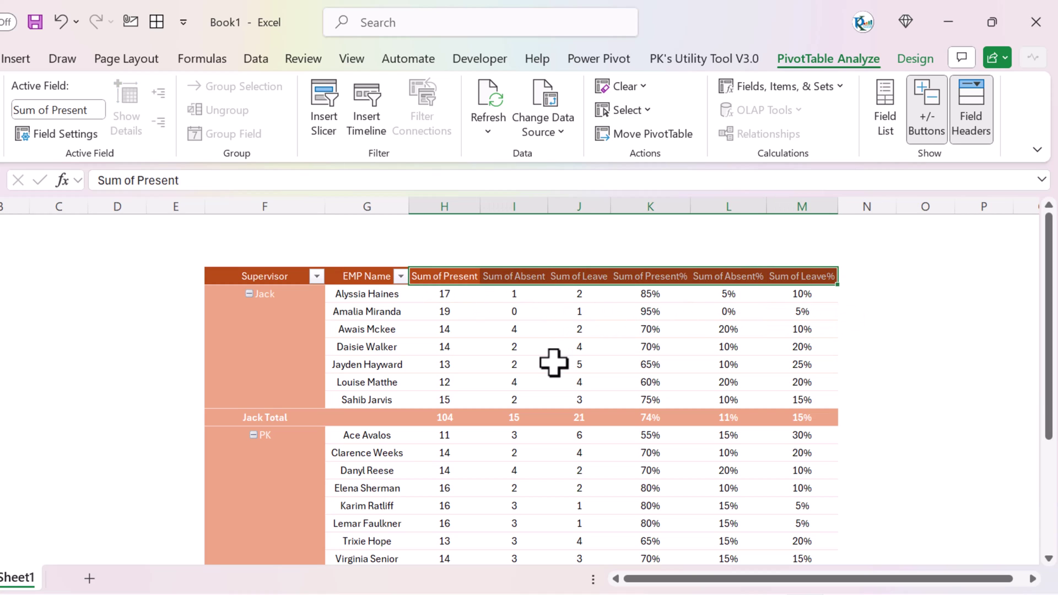
pyautogui.hotkey('ctrl', 'h')
pyautogui.write('Sum of')
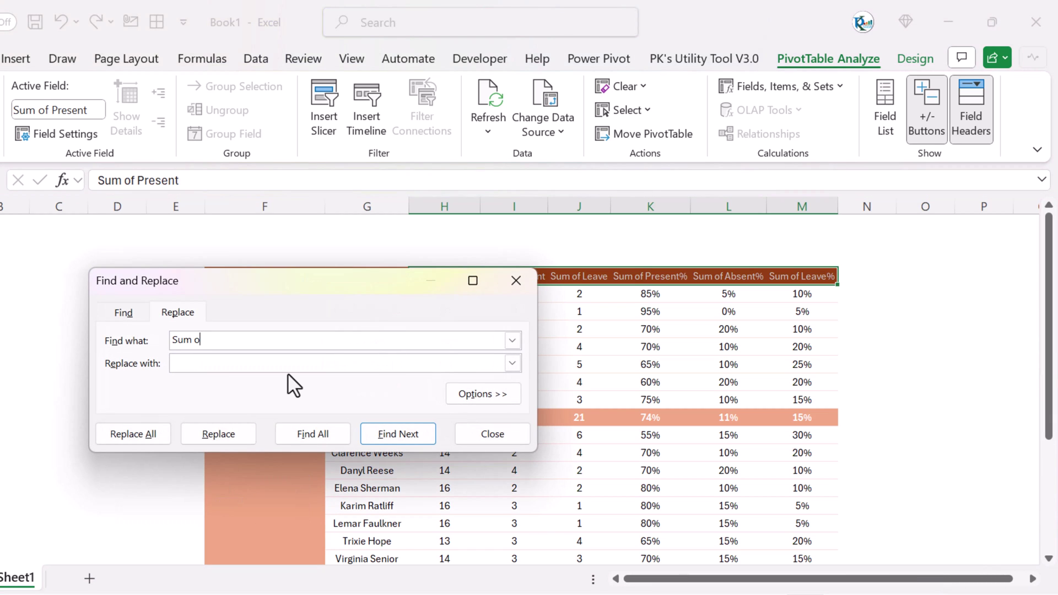
pyautogui.click(141, 435)
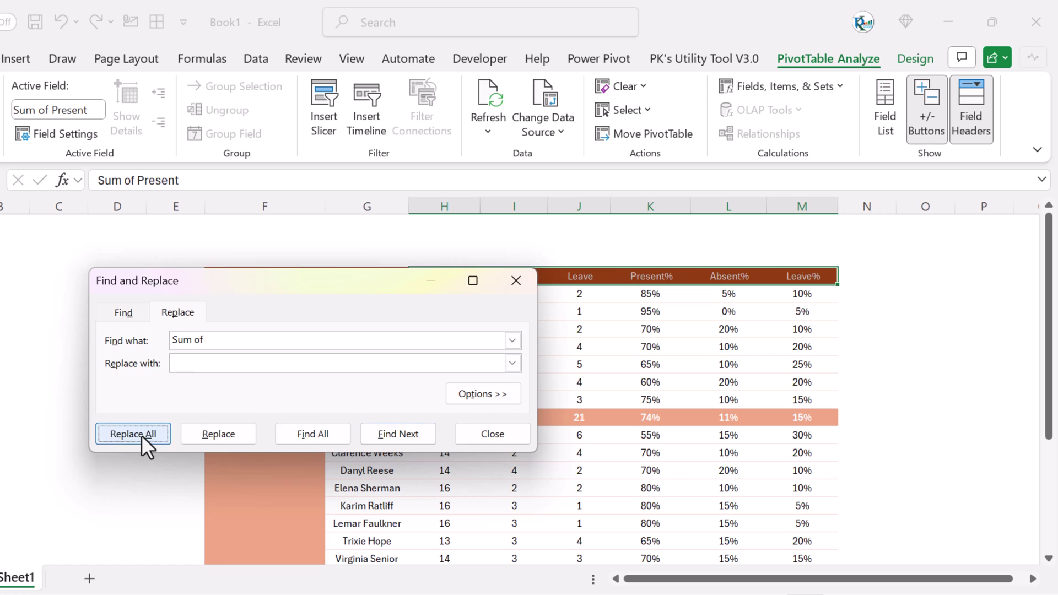
pyautogui.click(465, 293)
pyautogui.click(514, 283)
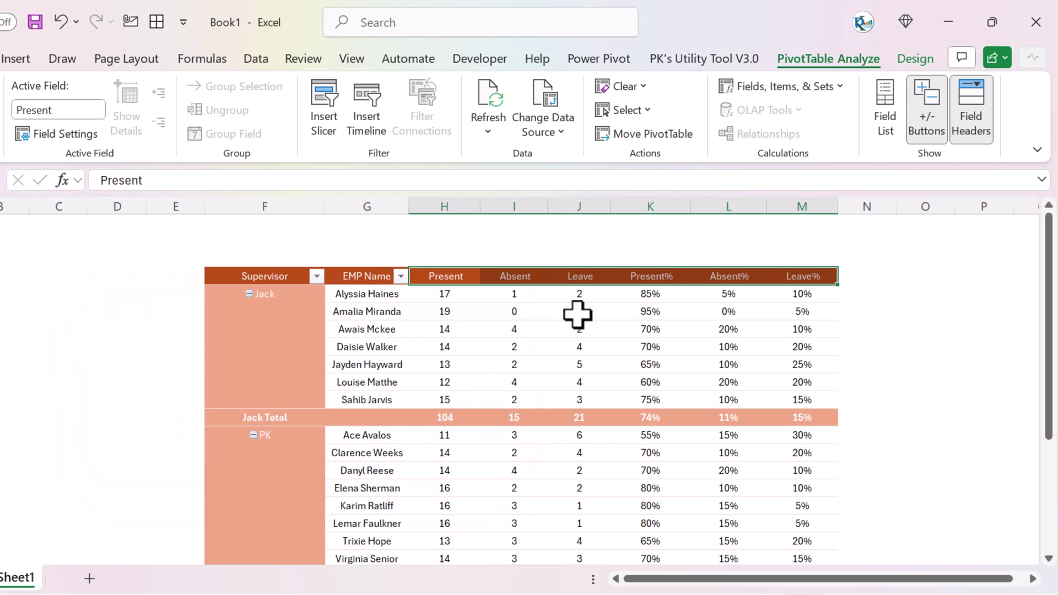
# Step: Disable Autofit column widths on update in the PivotTable options
pyautogui.rightClick(577, 315)
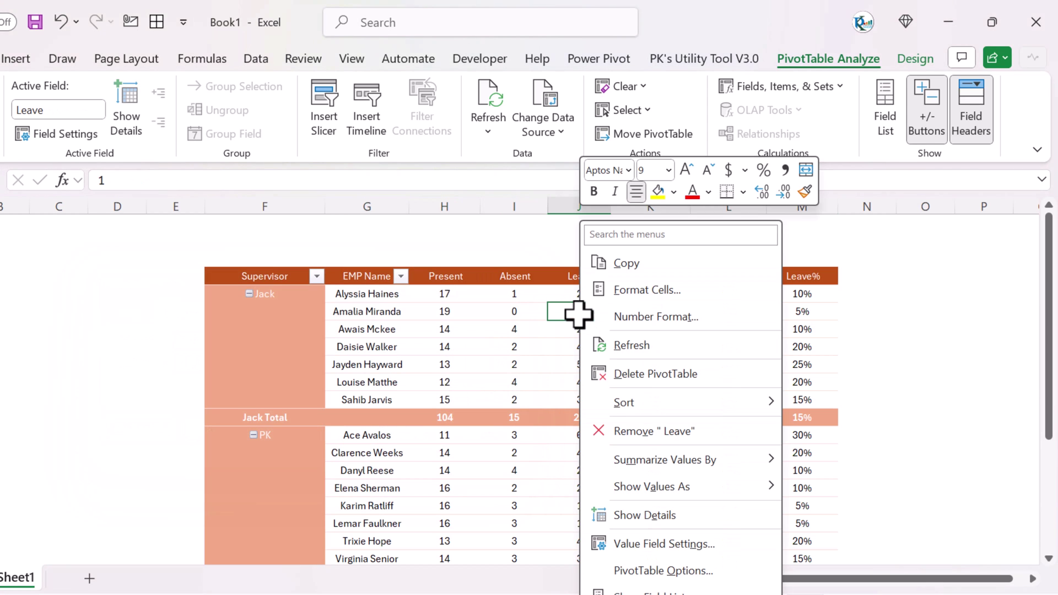
pyautogui.click(707, 572)
pyautogui.click(577, 445)
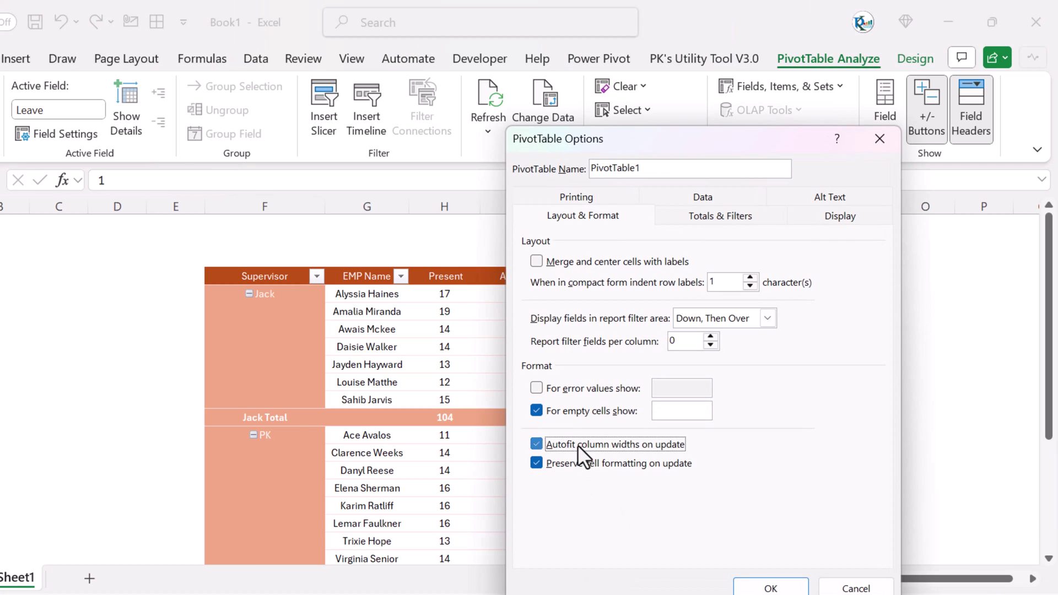
pyautogui.click(771, 588)
pyautogui.click(645, 436)
# Step: Make the PivotTable's header row from Supervisor to Leave% bold
pyautogui.click(802, 275)
pyautogui.keyDown('shift'); pyautogui.click(284, 279); pyautogui.keyUp('shift')
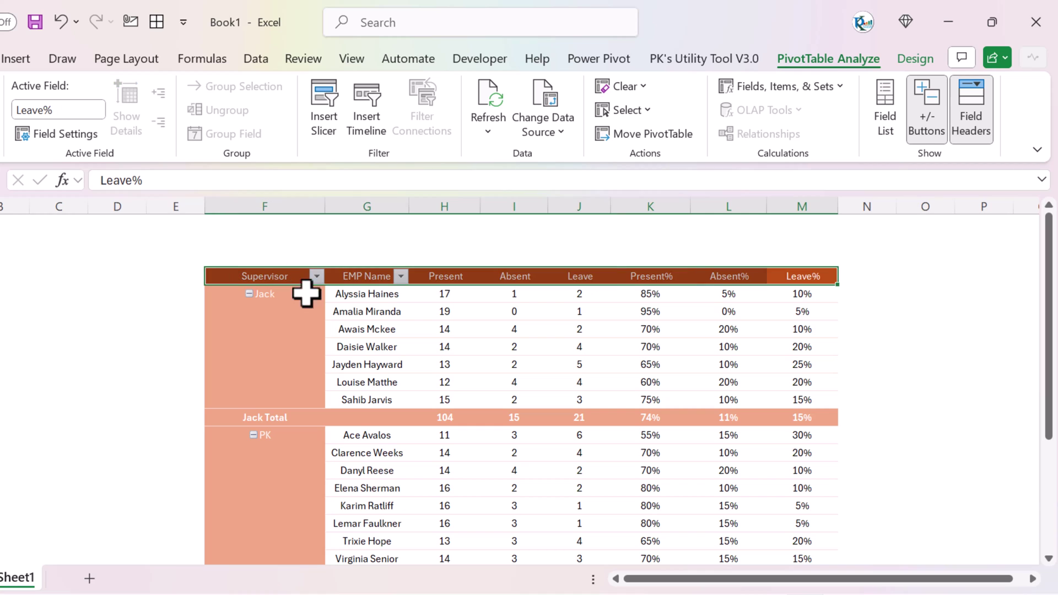
pyautogui.click(527, 346)
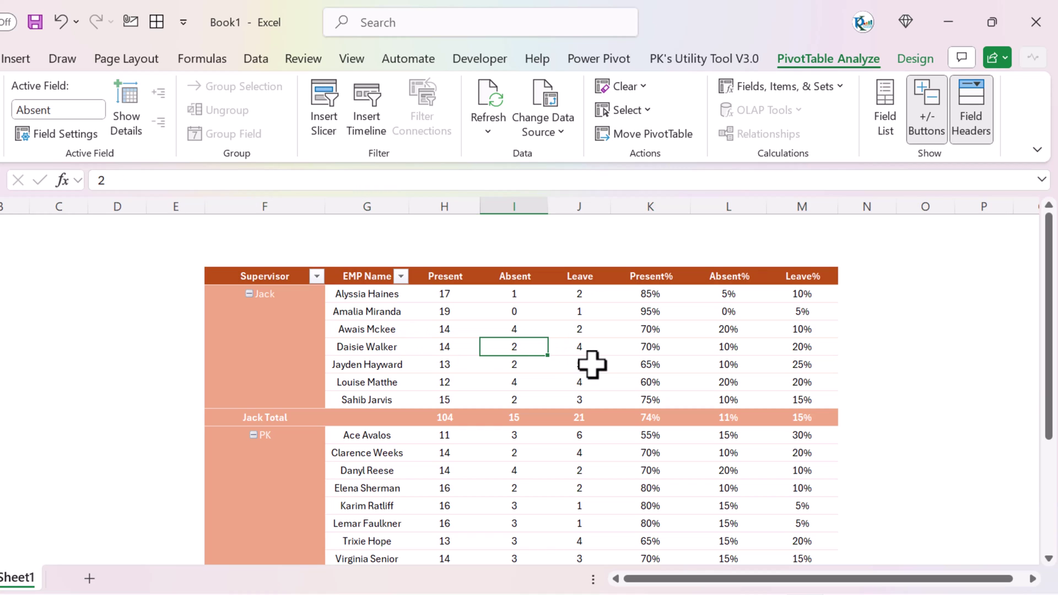
# Step: Merge and center A1:N2 and fill it with a horizontal two-color gradient from orange to dark orange
pyautogui.moveTo(14, 232); pyautogui.dragTo(885, 217)
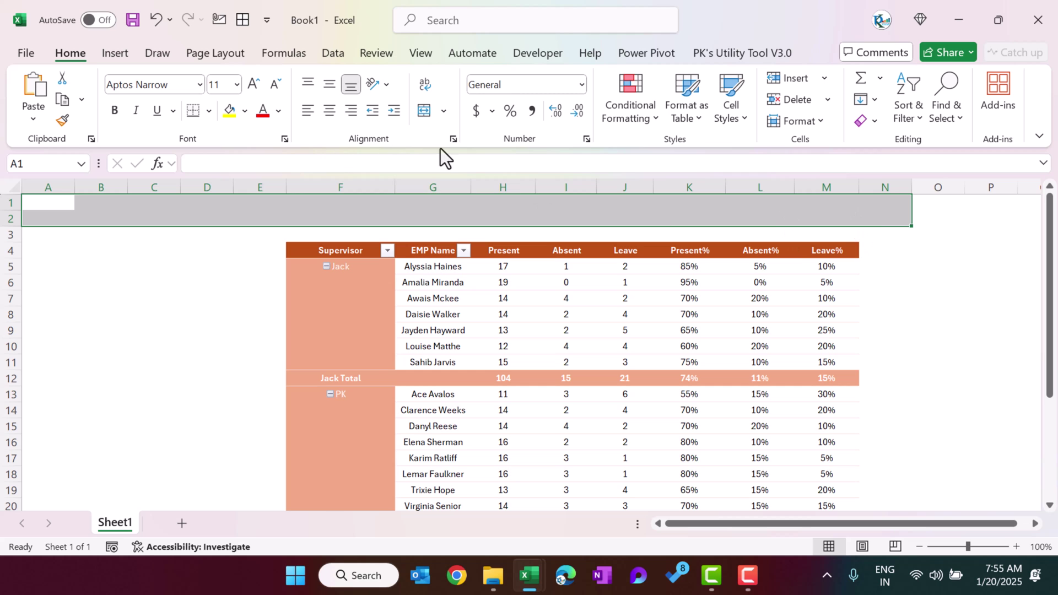
pyautogui.click(424, 111)
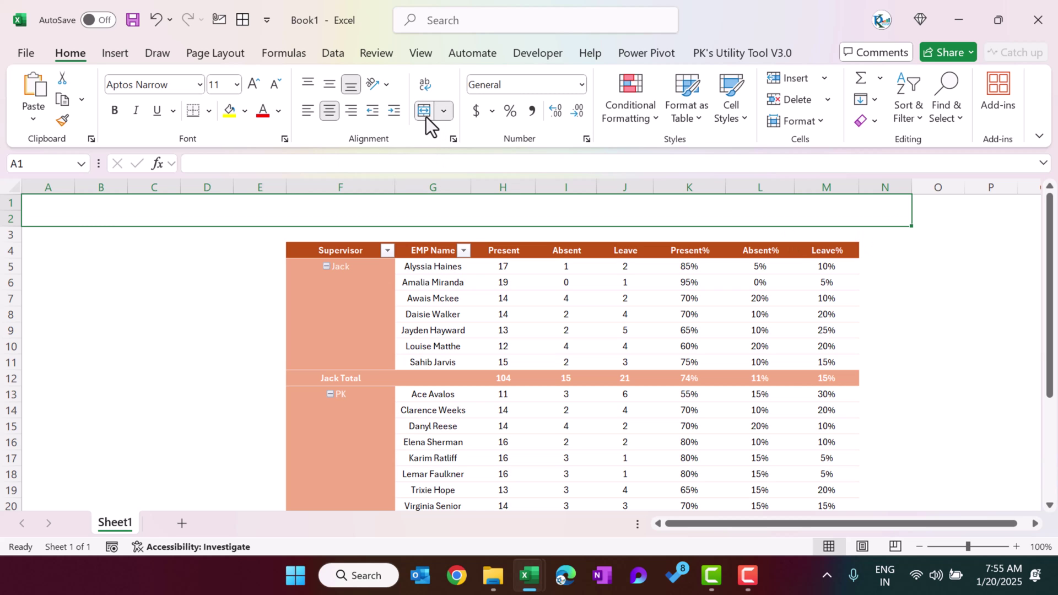
pyautogui.hotkey('ctrl', '1')
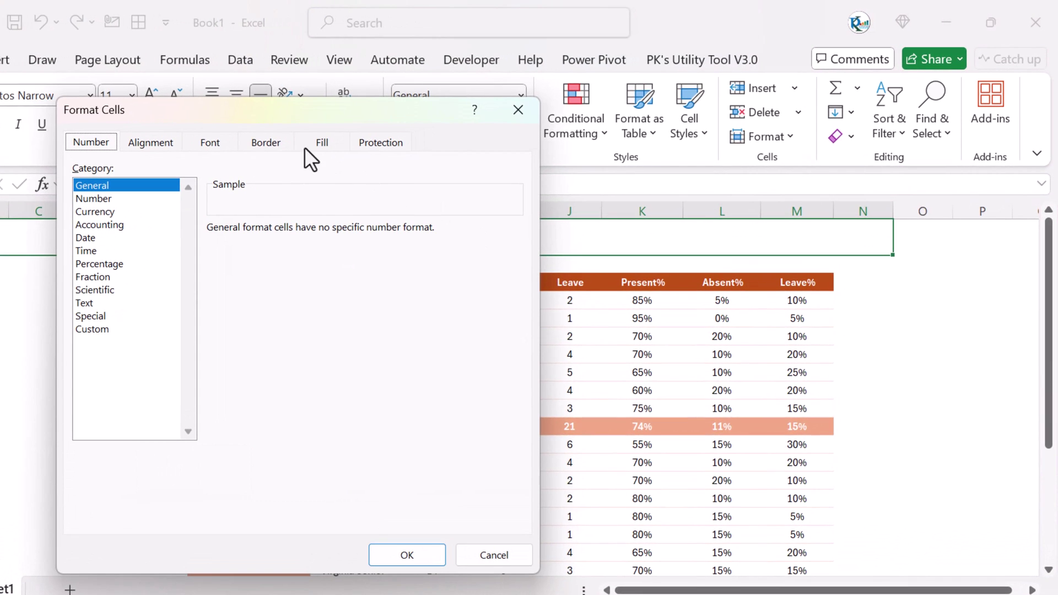
pyautogui.click(320, 143)
pyautogui.click(143, 347)
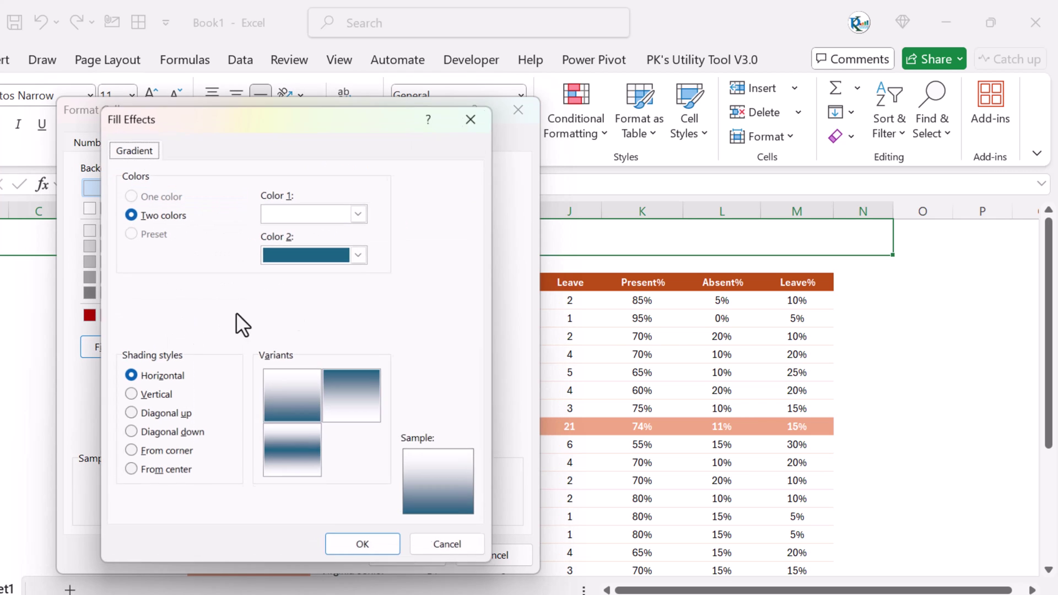
pyautogui.click(361, 211)
pyautogui.click(407, 263)
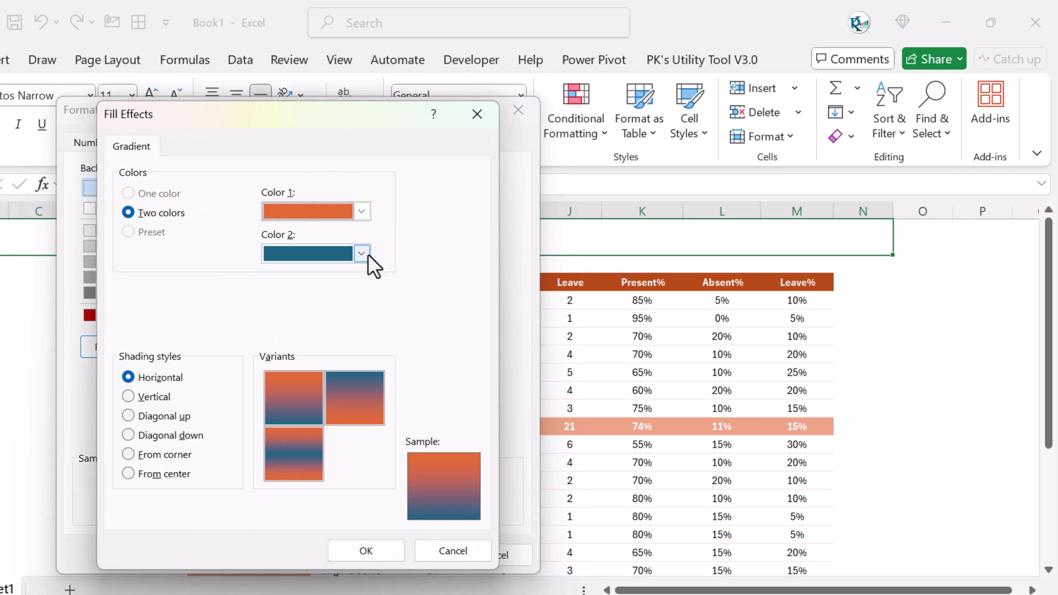
pyautogui.click(362, 254)
pyautogui.click(410, 404)
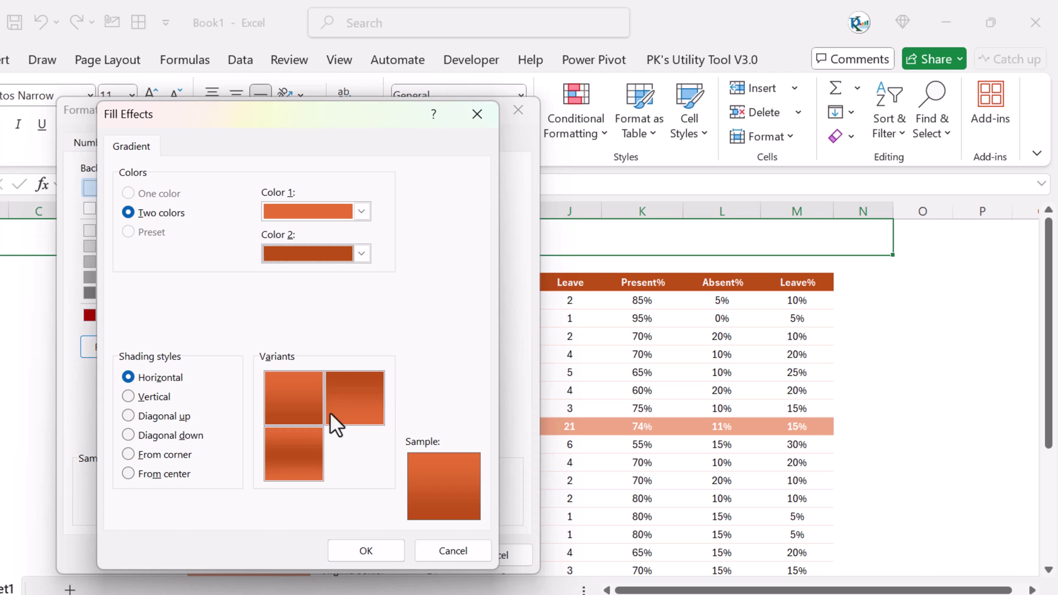
pyautogui.click(359, 552)
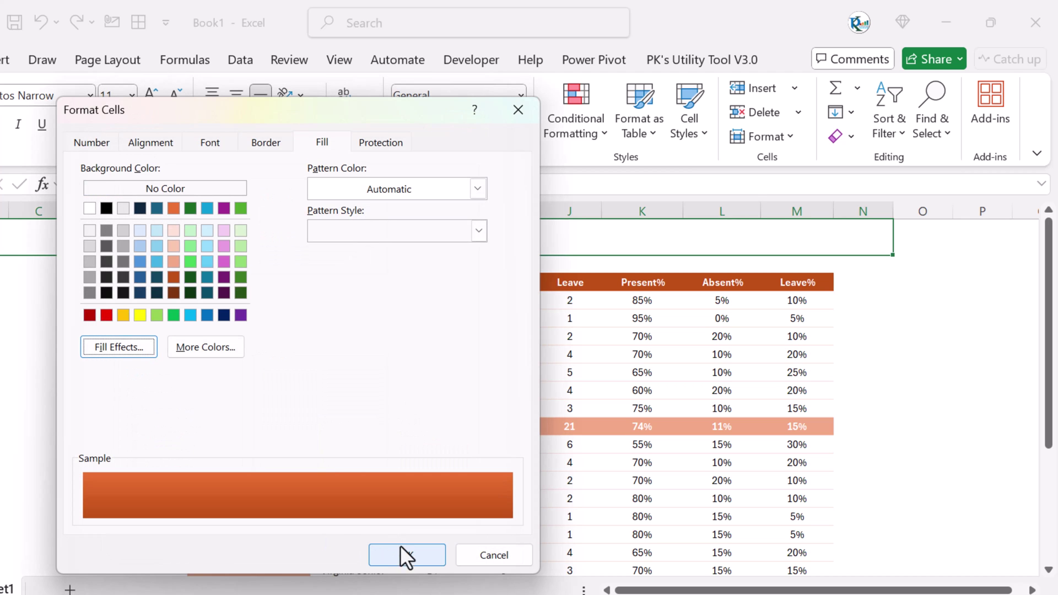
pyautogui.click(401, 551)
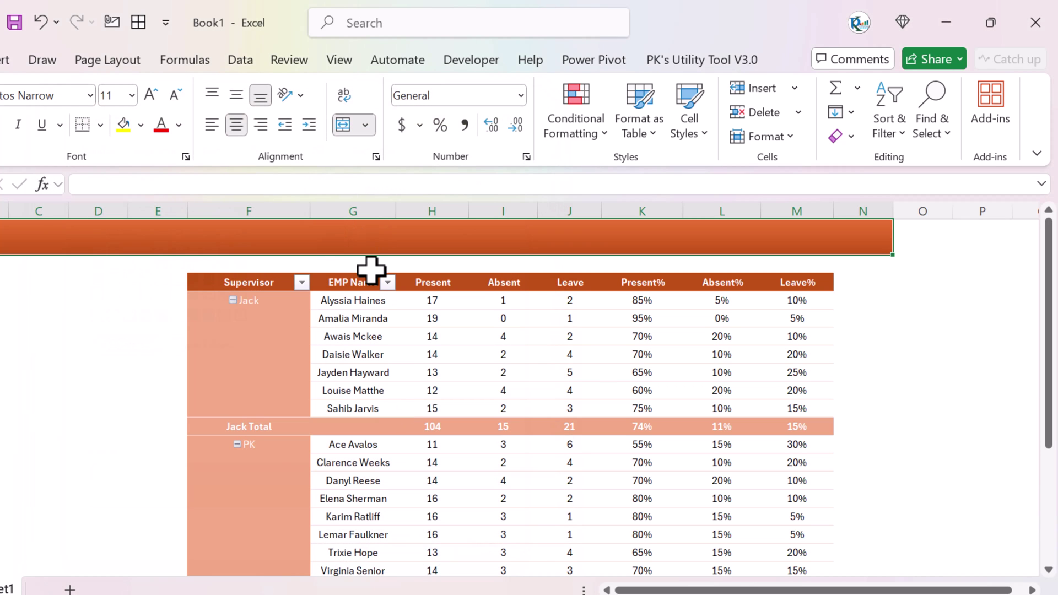
# Step: Enter the title Attendance Report in the merged cell A1 and align it vertically to the middle
pyautogui.write('Attendance Report')
pyautogui.hotkey('ctrl', 'Return')
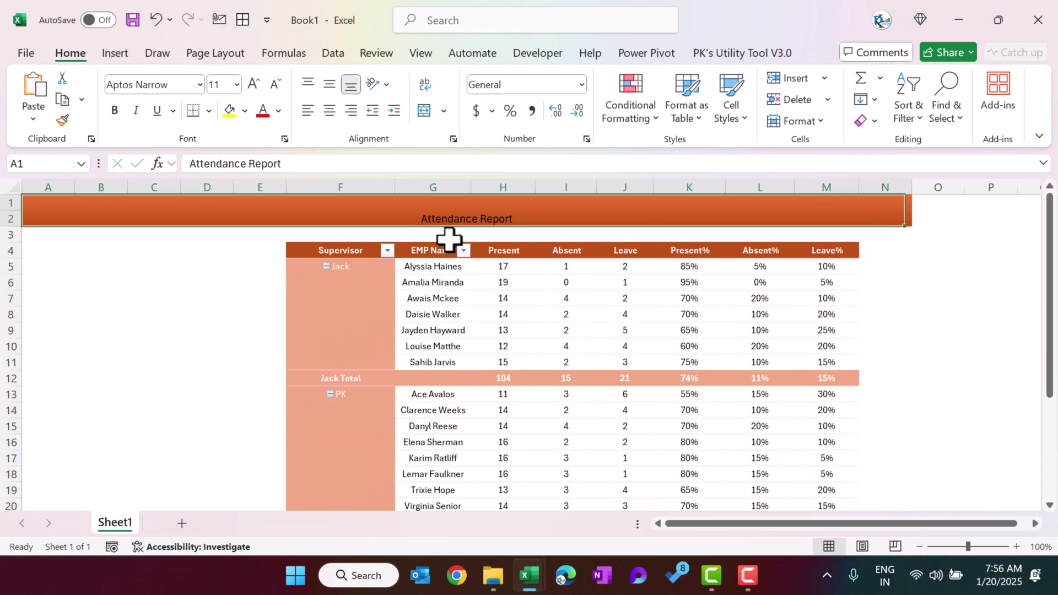
pyautogui.click(329, 86)
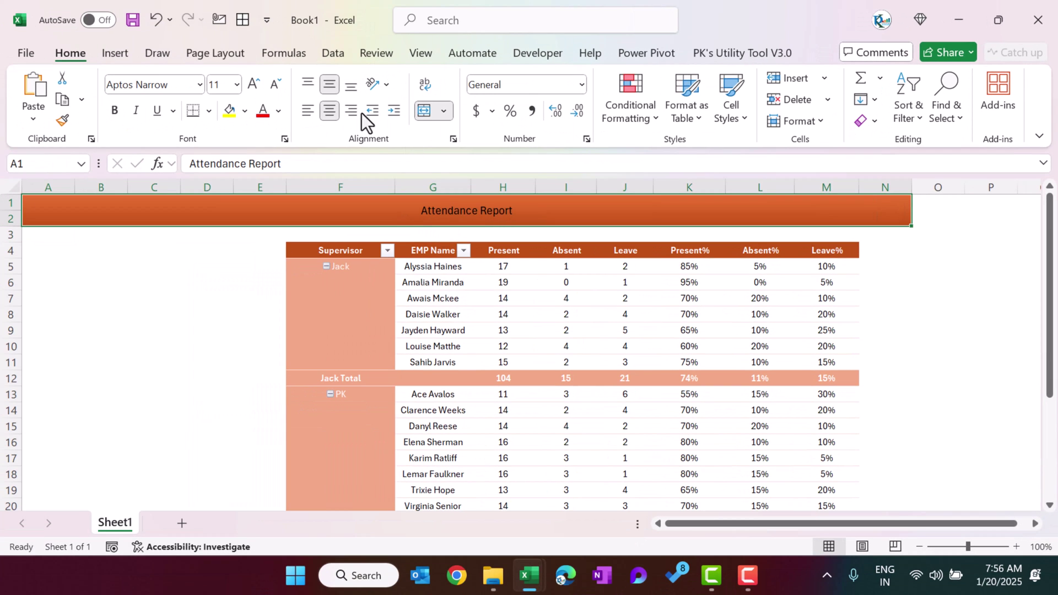
# Step: Set the font size of the Attendance Report title to 20
pyautogui.click(220, 84)
pyautogui.write('20')
pyautogui.press('Return')
# Step: Set the Attendance Report title's font to Arial Rounded MT Bold and its font color to white
pyautogui.click(179, 83)
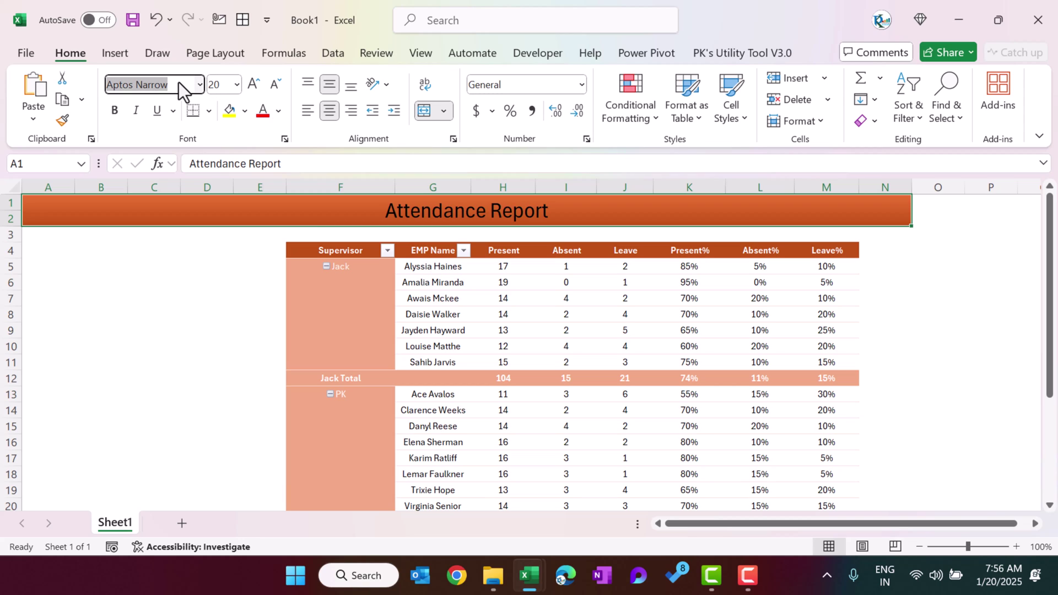
pyautogui.write('Ari')
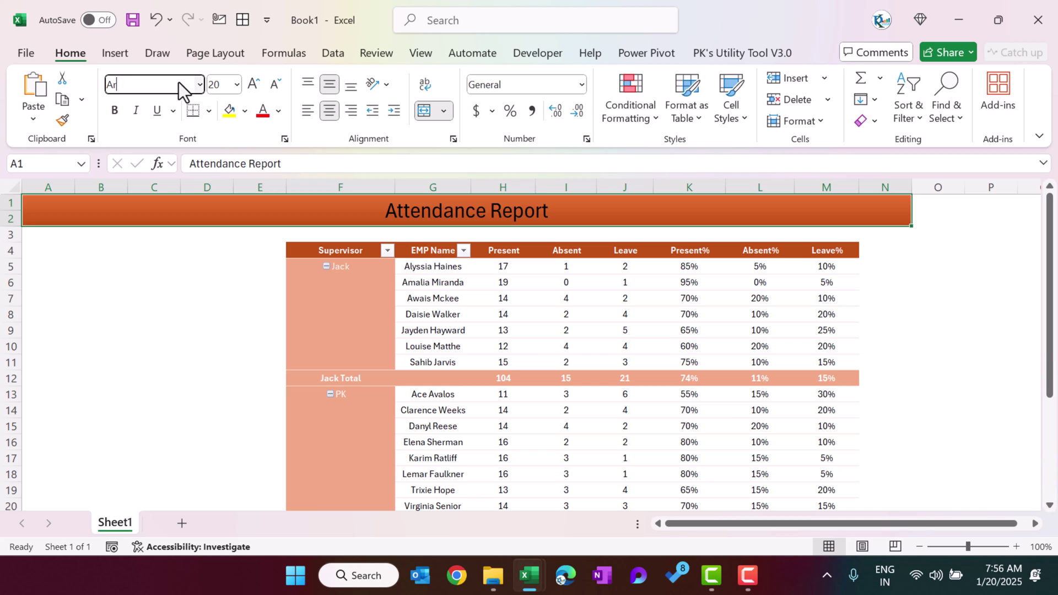
pyautogui.click(199, 85)
pyautogui.write('Arial ')
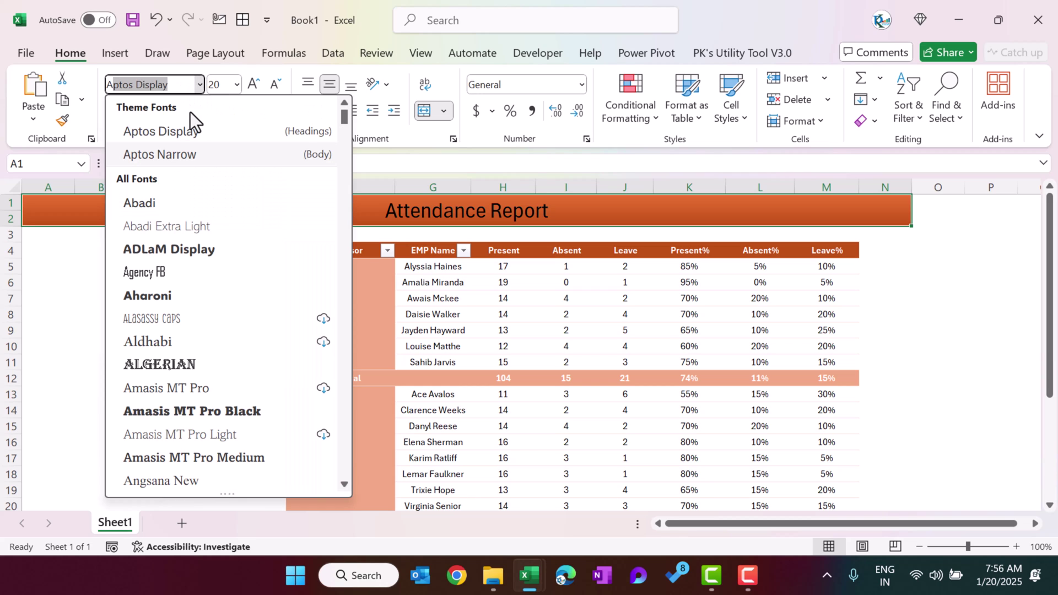
pyautogui.write('Rounded MT B')
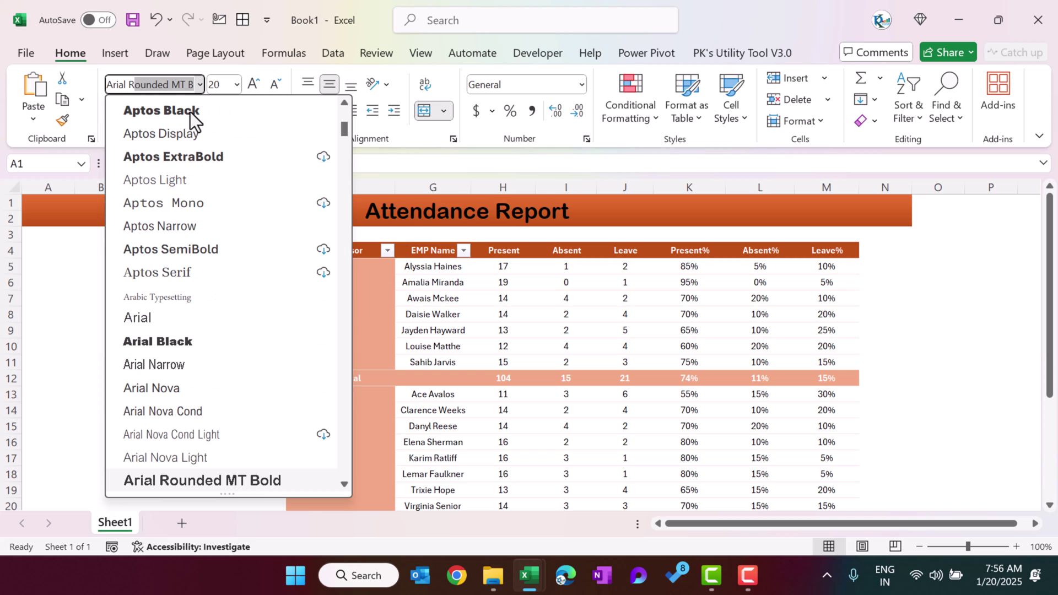
pyautogui.press('Return')
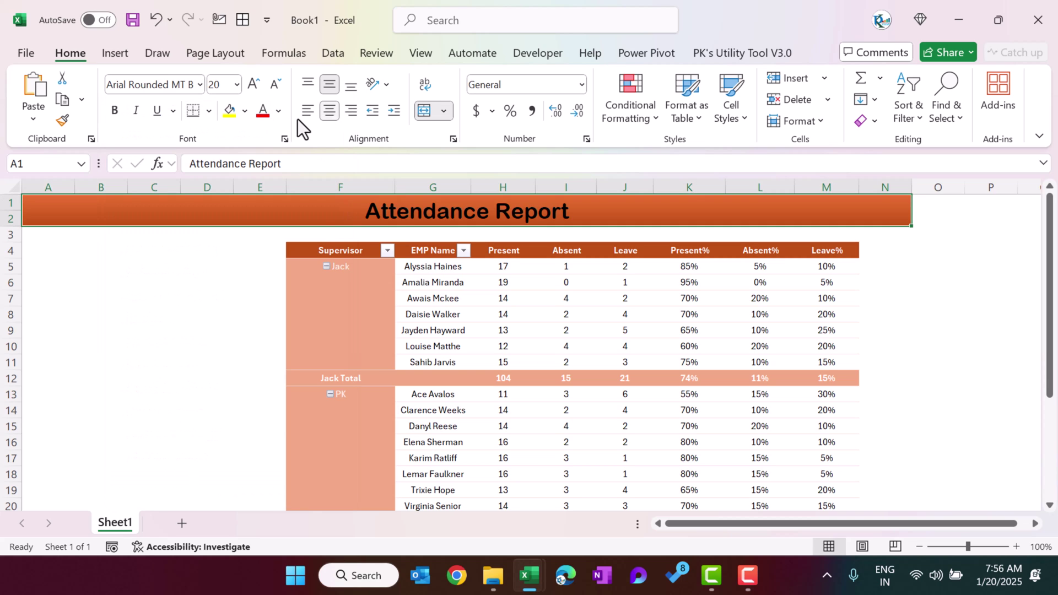
pyautogui.click(279, 112)
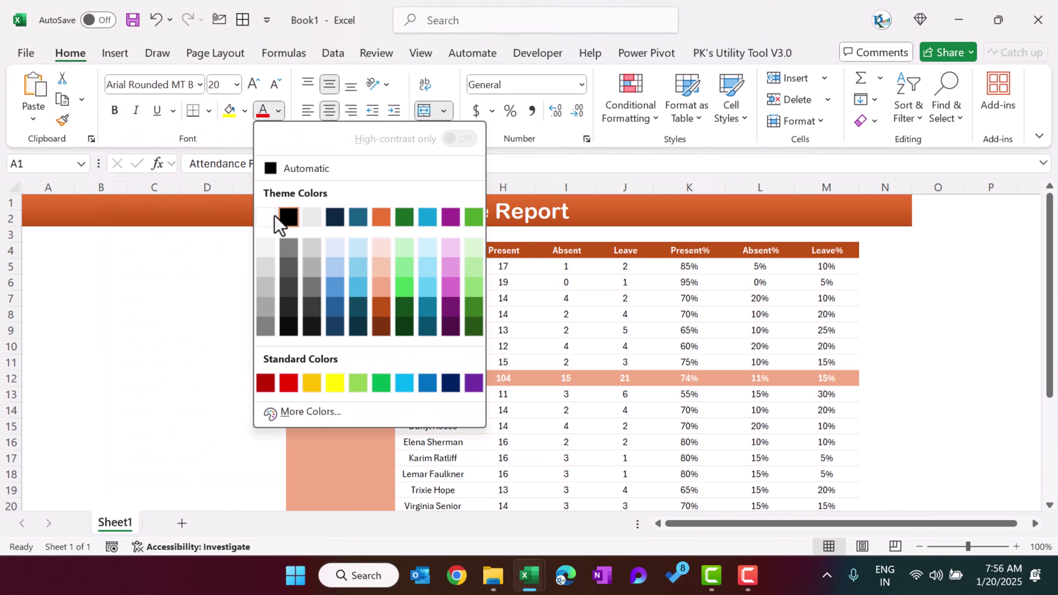
pyautogui.click(272, 215)
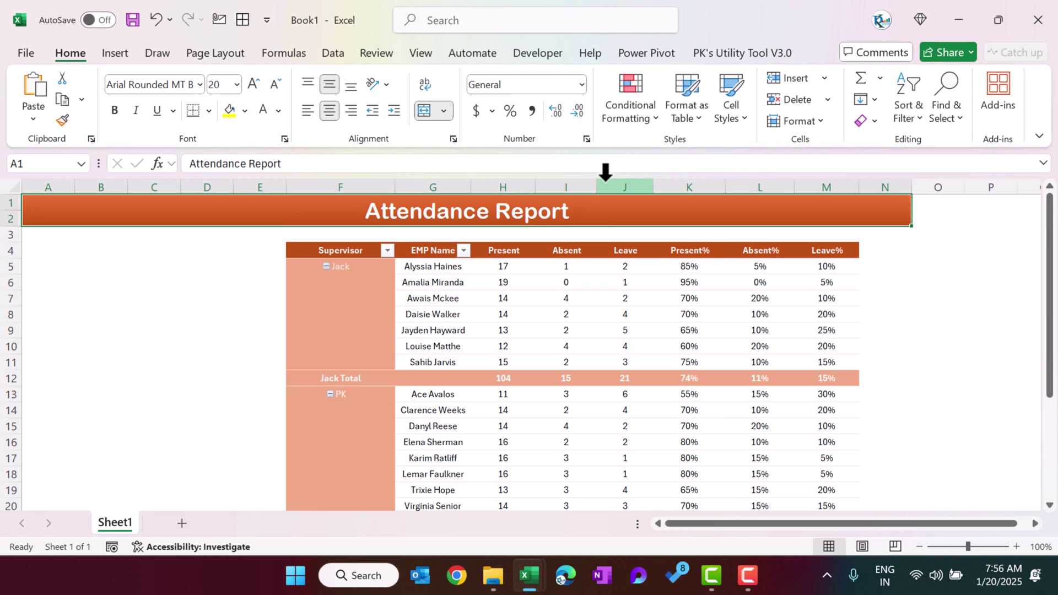
# Step: Reduce the height of row 3 between the title and the PivotTable to about half
pyautogui.click(279, 282)
pyautogui.click(566, 281)
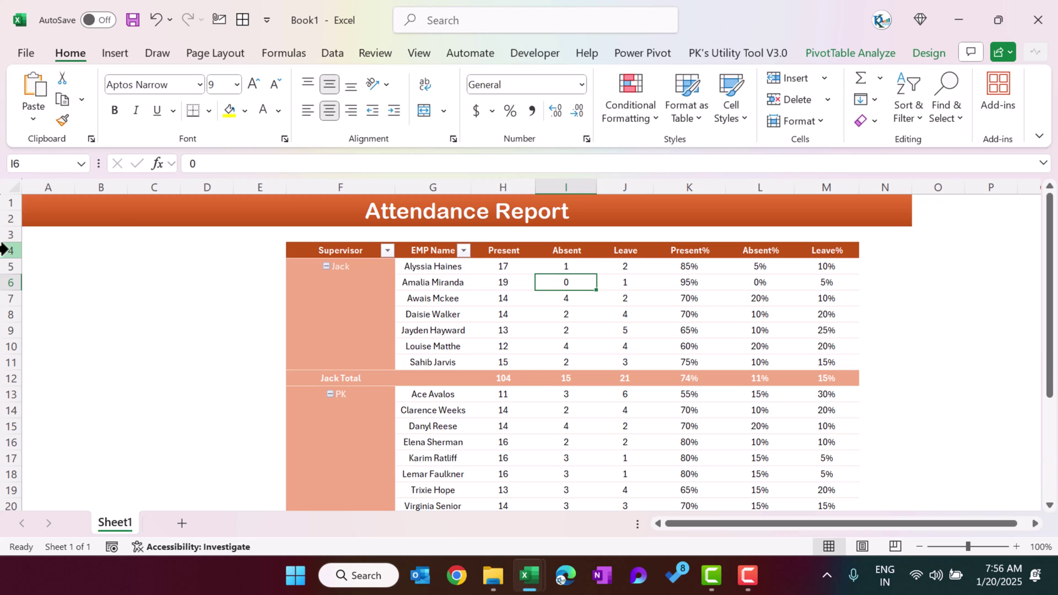
pyautogui.moveTo(7, 242); pyautogui.dragTo(7, 234)
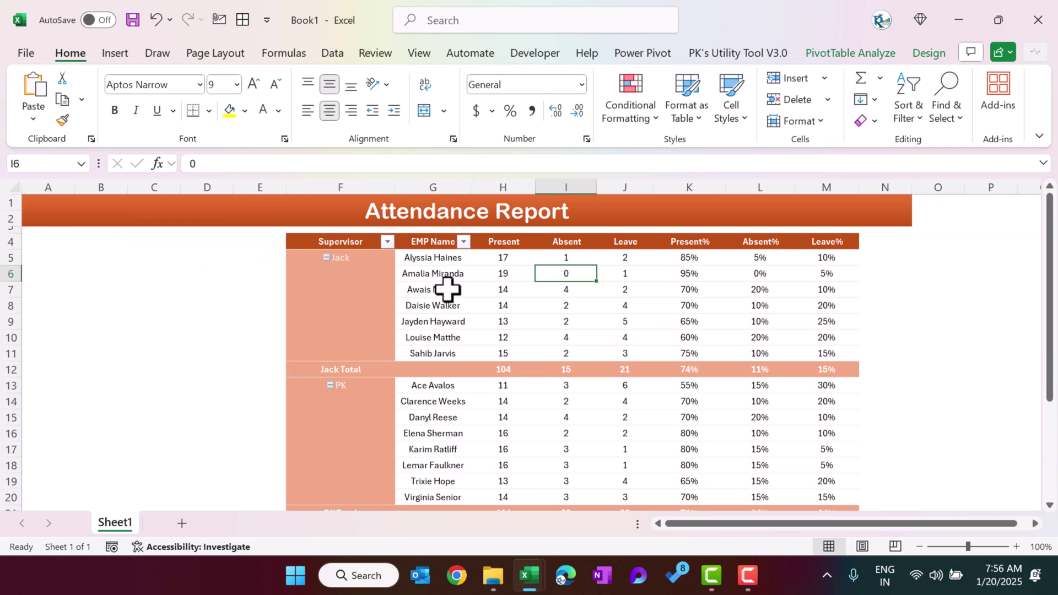
# Step: Copy the entire PivotTable and paste it at A1 of a new worksheet
pyautogui.click(498, 290)
pyautogui.hotkey('ctrl', 'a')
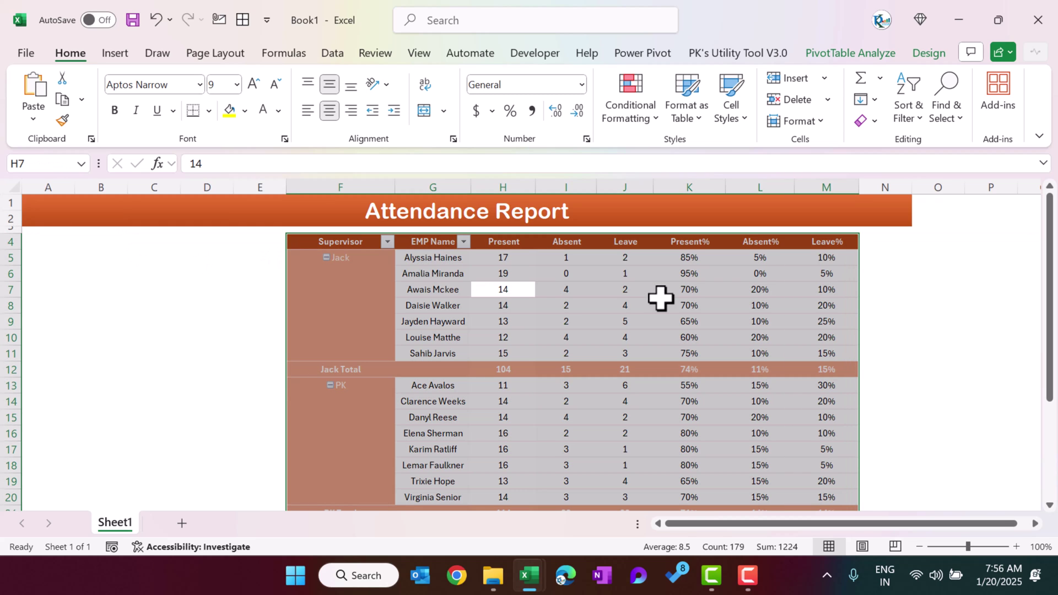
pyautogui.hotkey('ctrl', 'c')
pyautogui.click(182, 523)
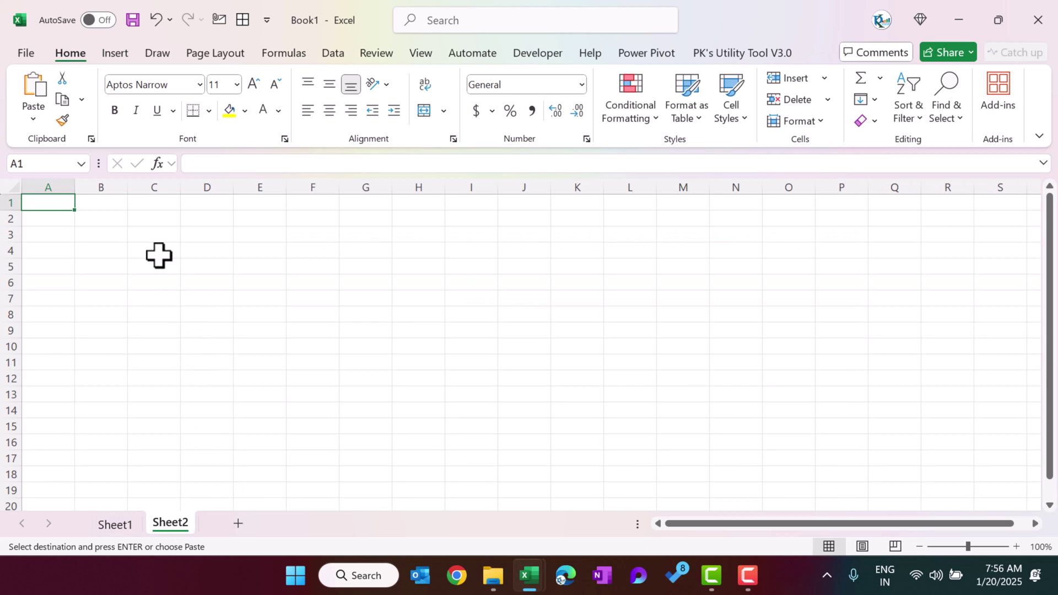
pyautogui.hotkey('ctrl', 'v')
# Step: Remove the Supervisor and EMP Name fields from the rows of the copied PivotTable
pyautogui.click(343, 232)
pyautogui.rightClick(343, 234)
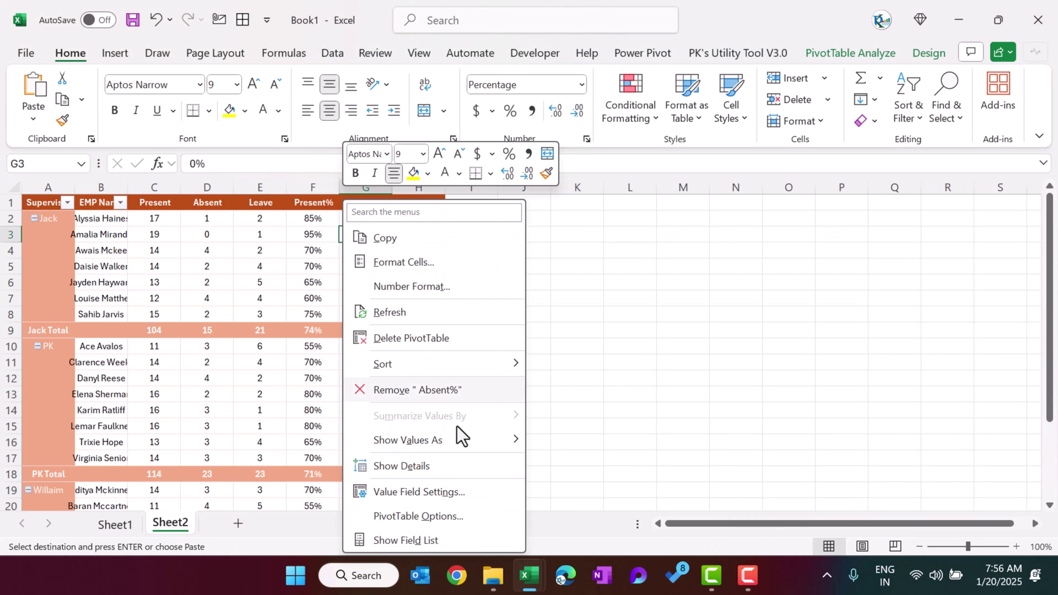
pyautogui.click(424, 539)
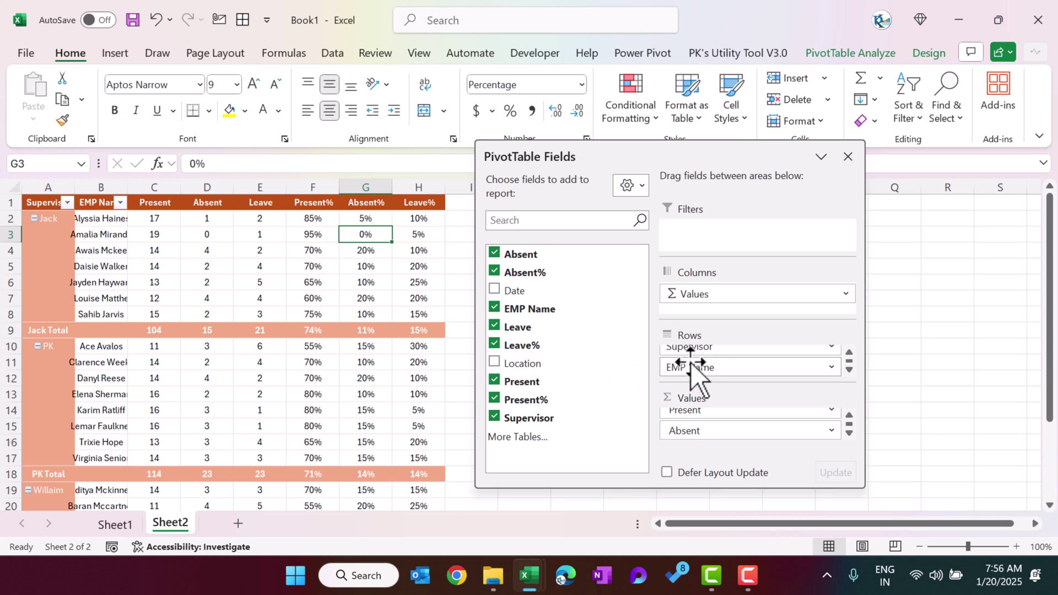
pyautogui.moveTo(704, 354); pyautogui.dragTo(650, 397)
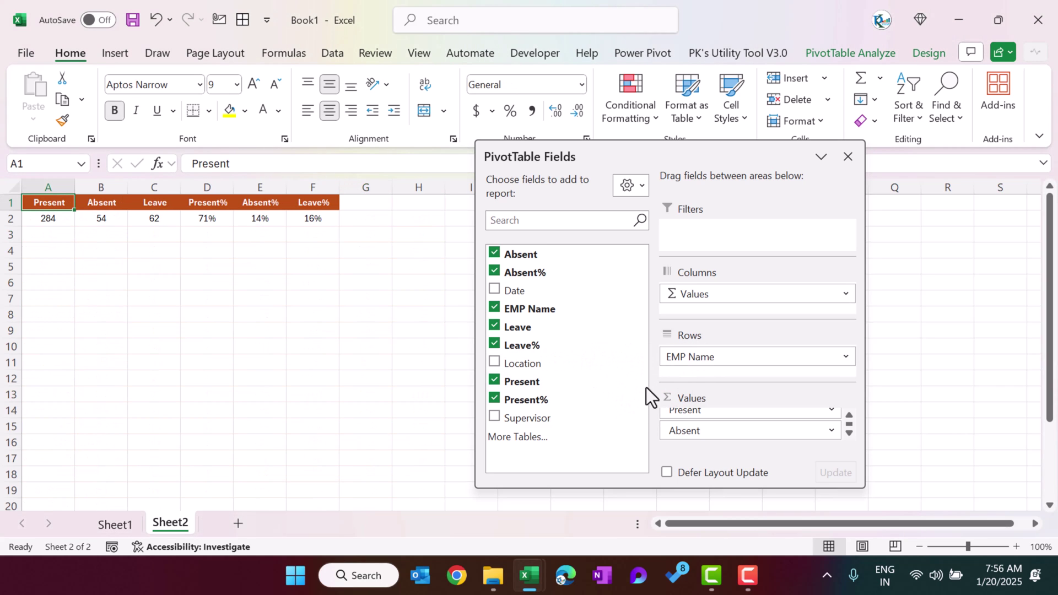
# Step: Remove Present%, Absent% and Leave% from the copied PivotTable and move Values from Columns to Rows, closing the field list
pyautogui.click(226, 204)
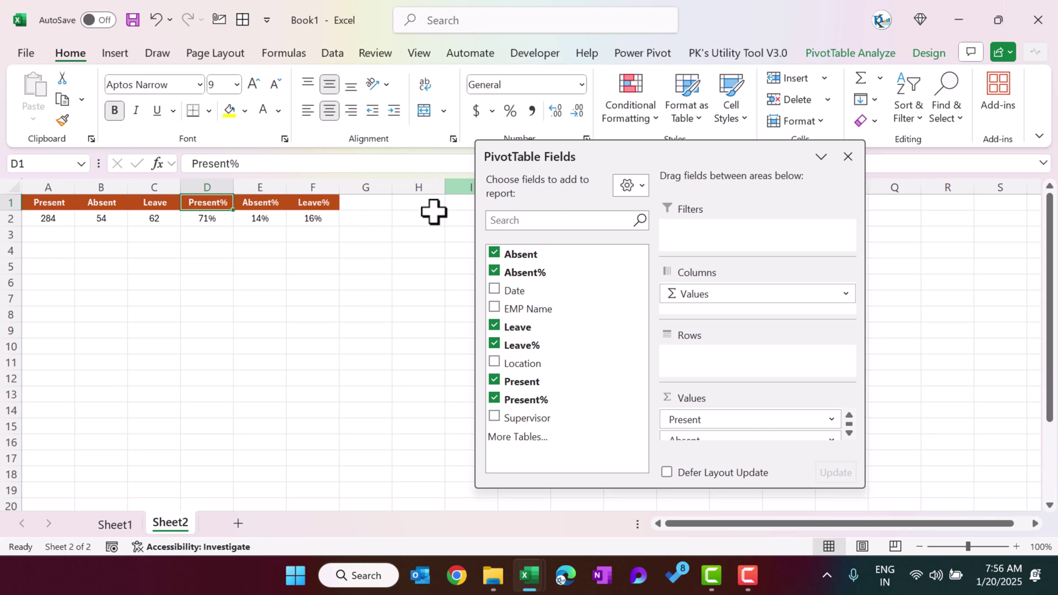
pyautogui.rightClick(210, 201)
pyautogui.click(283, 392)
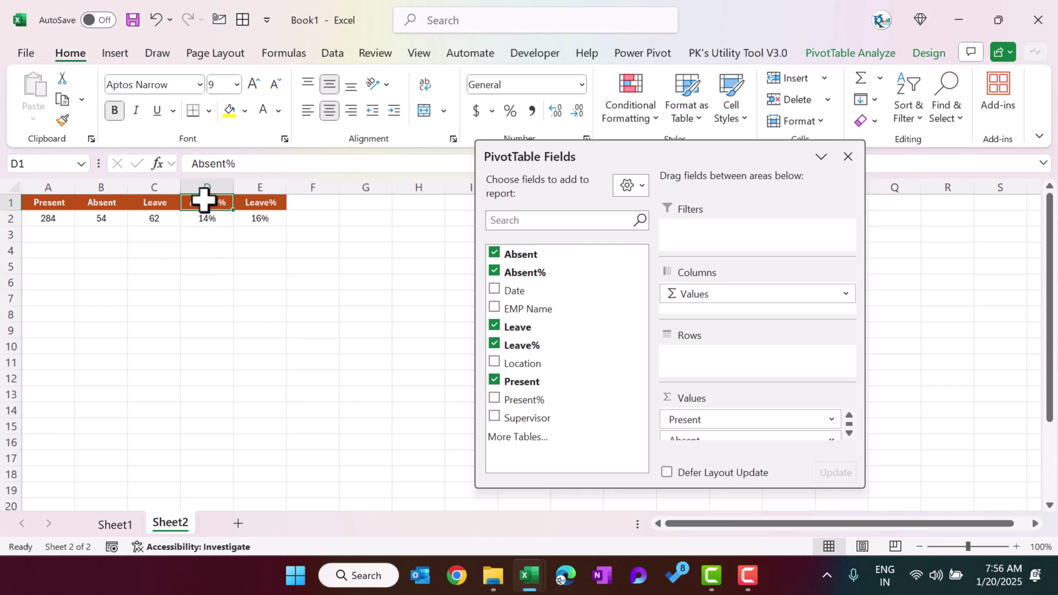
pyautogui.rightClick(206, 202)
pyautogui.click(285, 390)
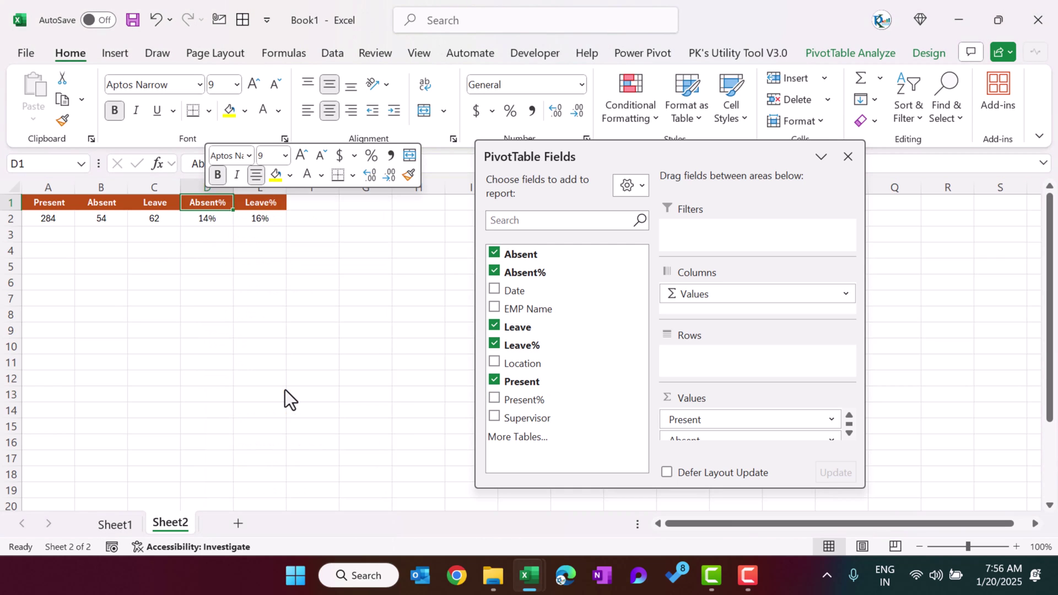
pyautogui.rightClick(211, 202)
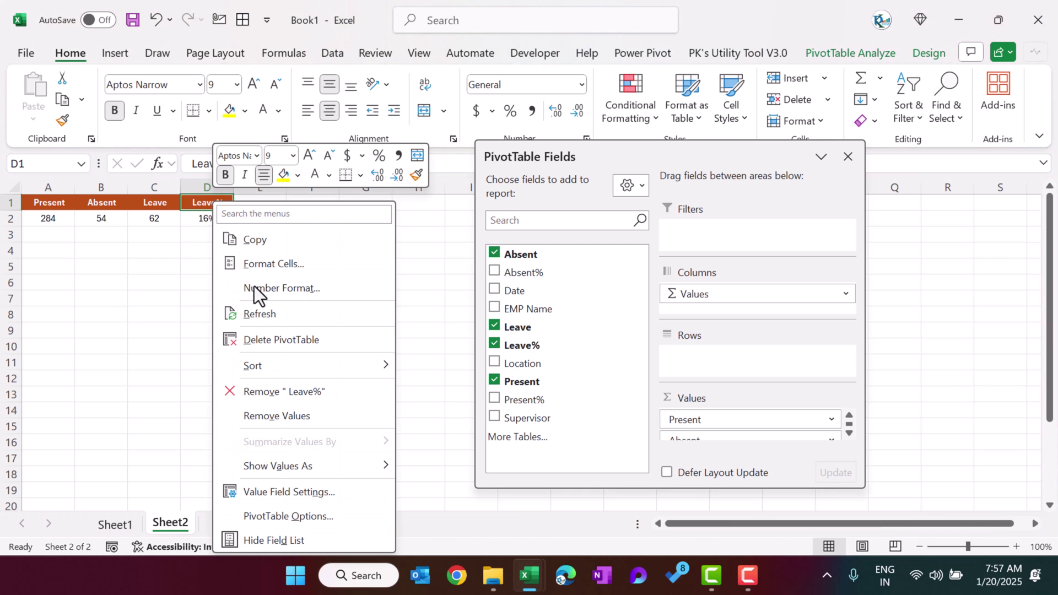
pyautogui.click(286, 389)
pyautogui.moveTo(699, 294); pyautogui.dragTo(738, 380)
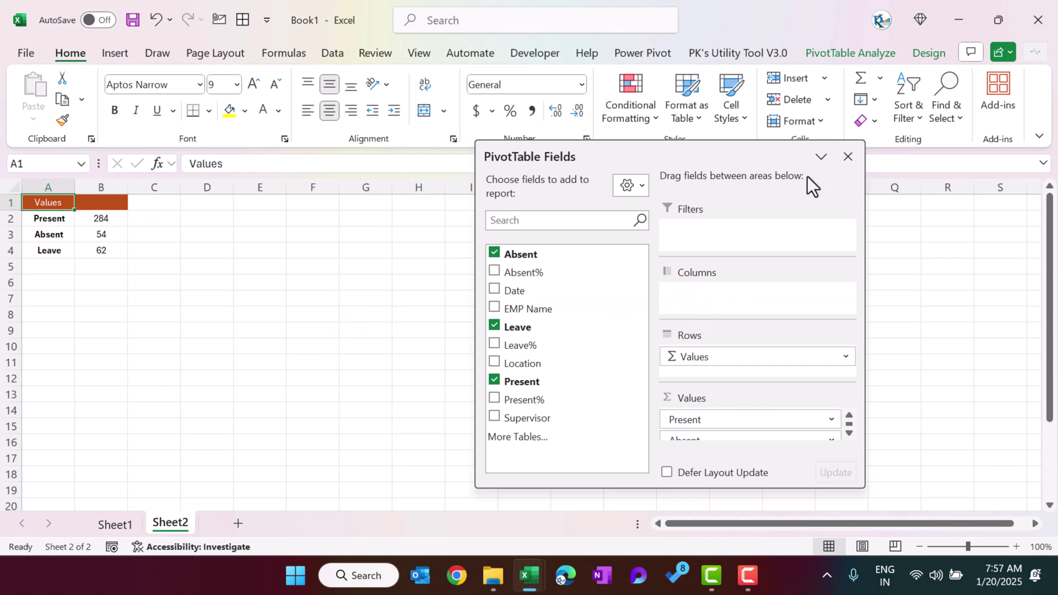
pyautogui.click(848, 160)
# Step: Insert a 3-D pie chart based on the Present, Absent and Leave PivotTable
pyautogui.click(102, 233)
pyautogui.hotkey('ctrl', 'a')
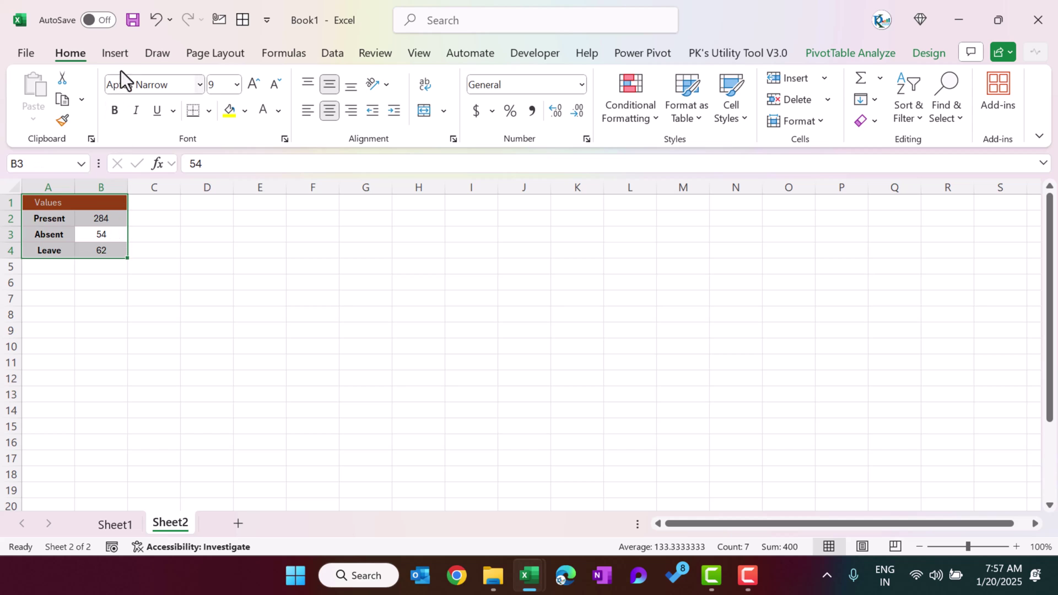
pyautogui.click(119, 56)
pyautogui.click(442, 119)
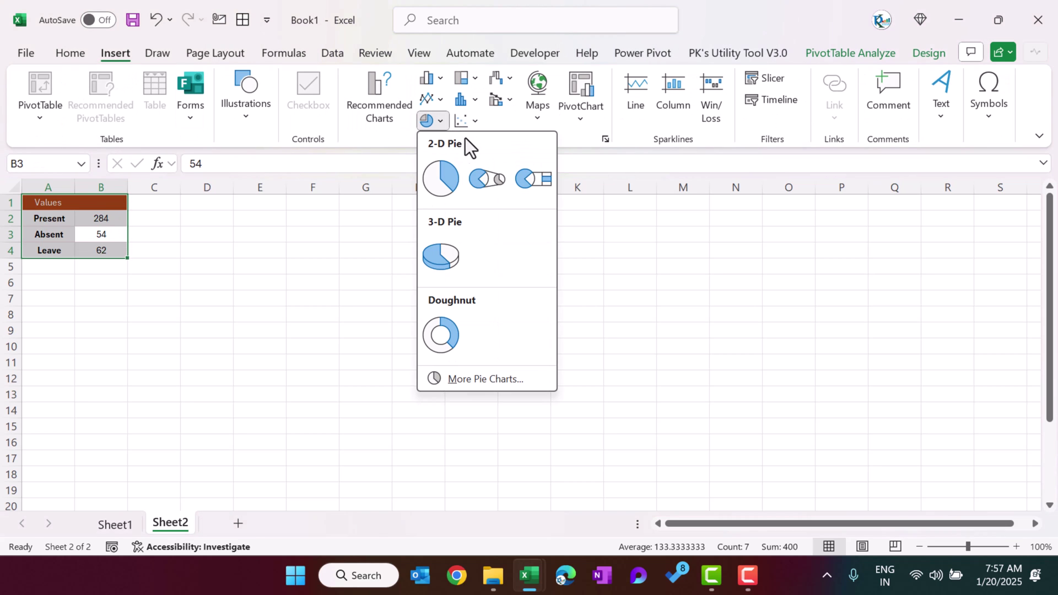
pyautogui.click(448, 256)
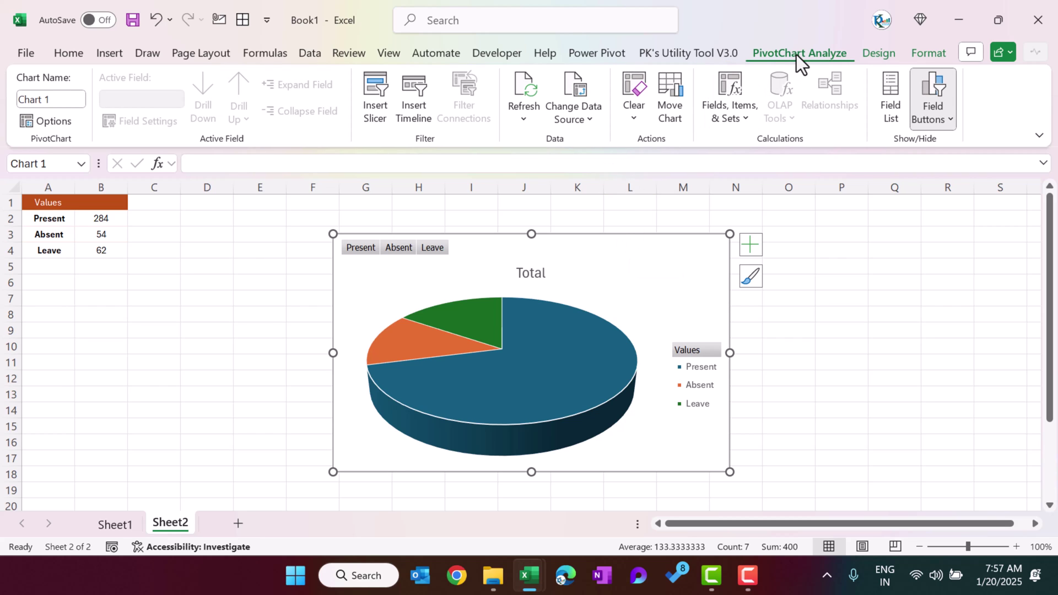
# Step: Hide all field buttons on the pie chart and set its legend position to Bottom
pyautogui.click(948, 119)
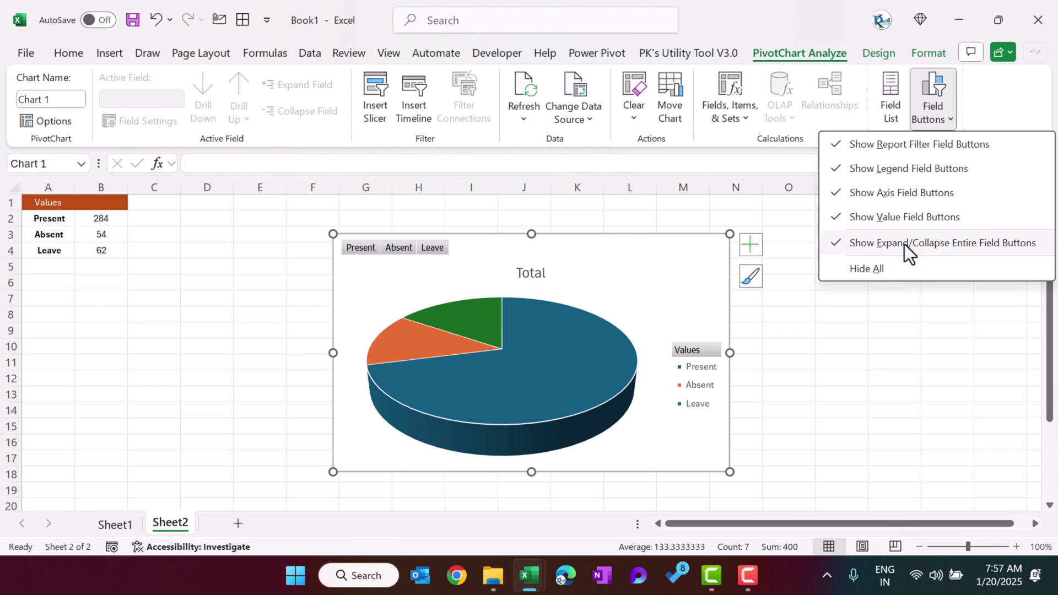
pyautogui.click(876, 269)
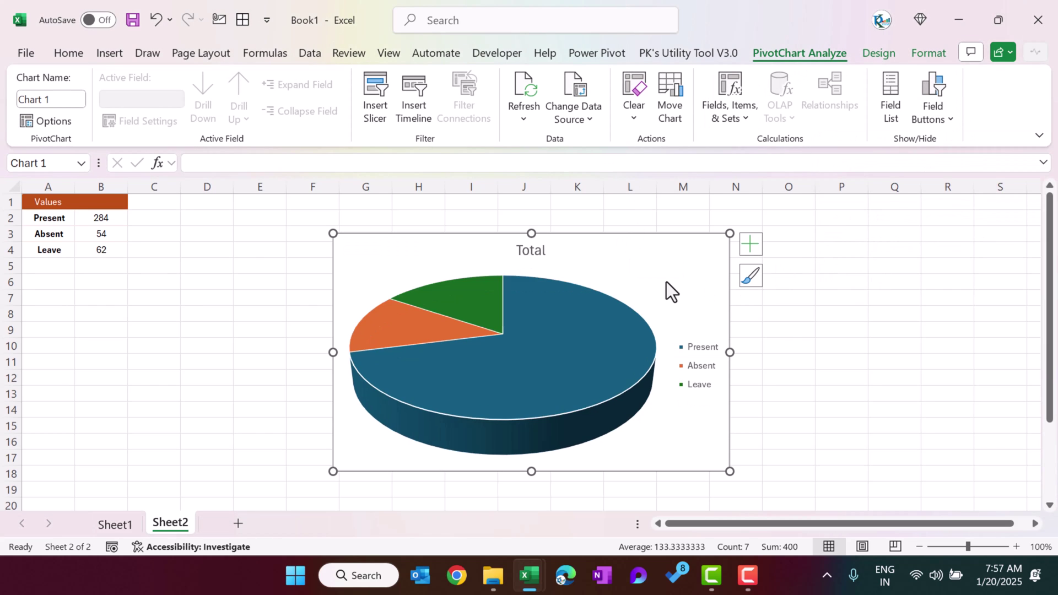
pyautogui.doubleClick(690, 353)
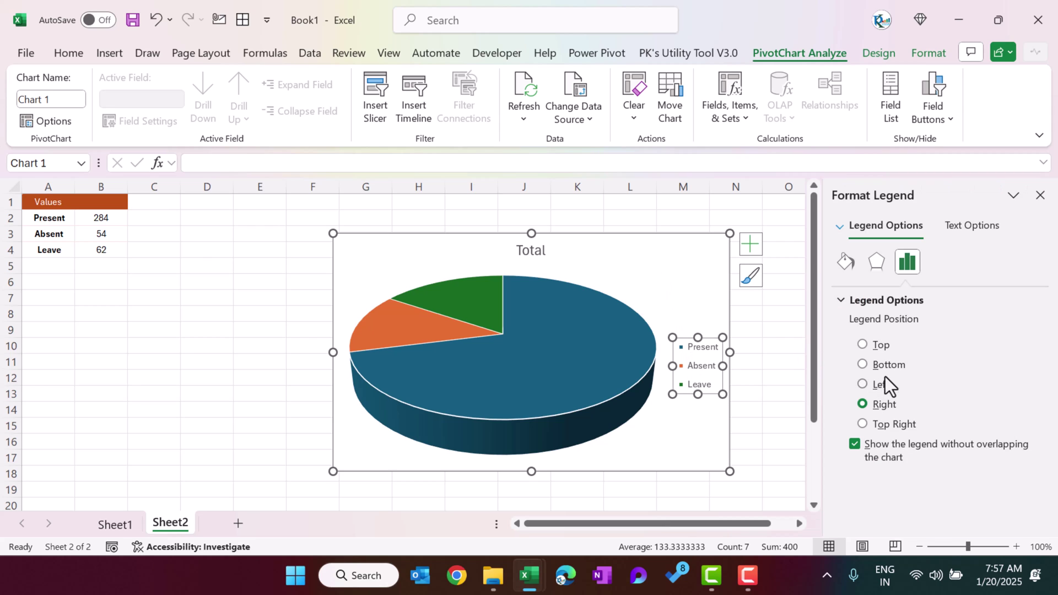
# Step: Fill the pie chart's Present slice with theme orange and the Absent slice with the lightest orange tint
pyautogui.click(616, 329)
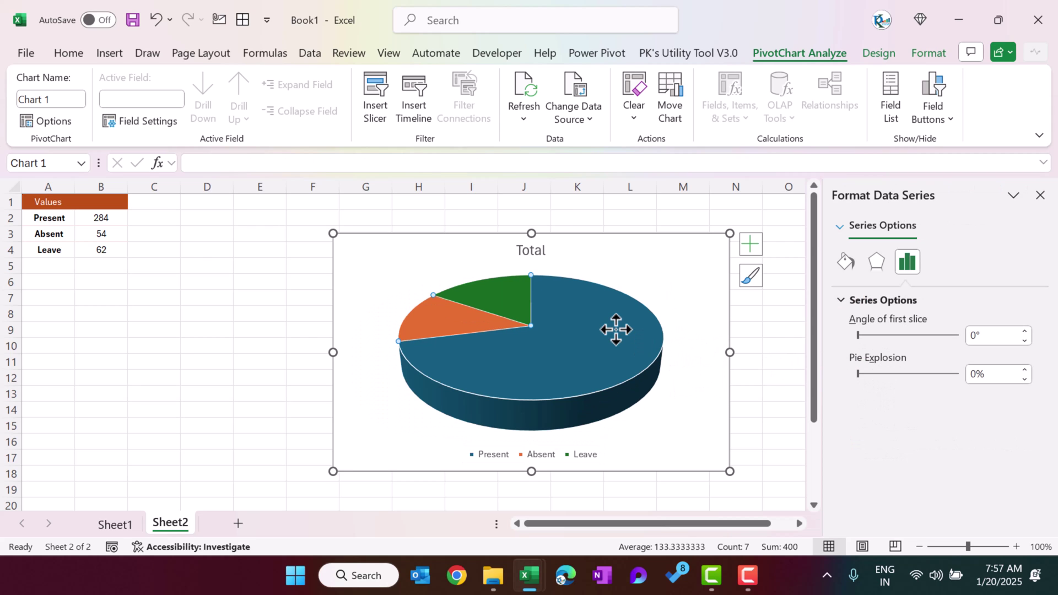
pyautogui.click(932, 57)
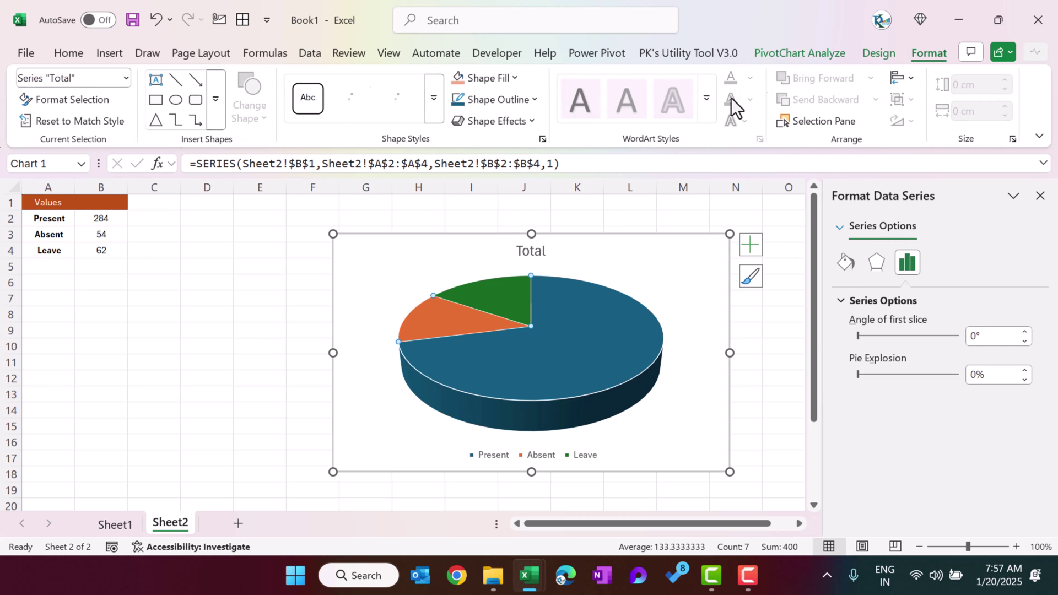
pyautogui.click(573, 342)
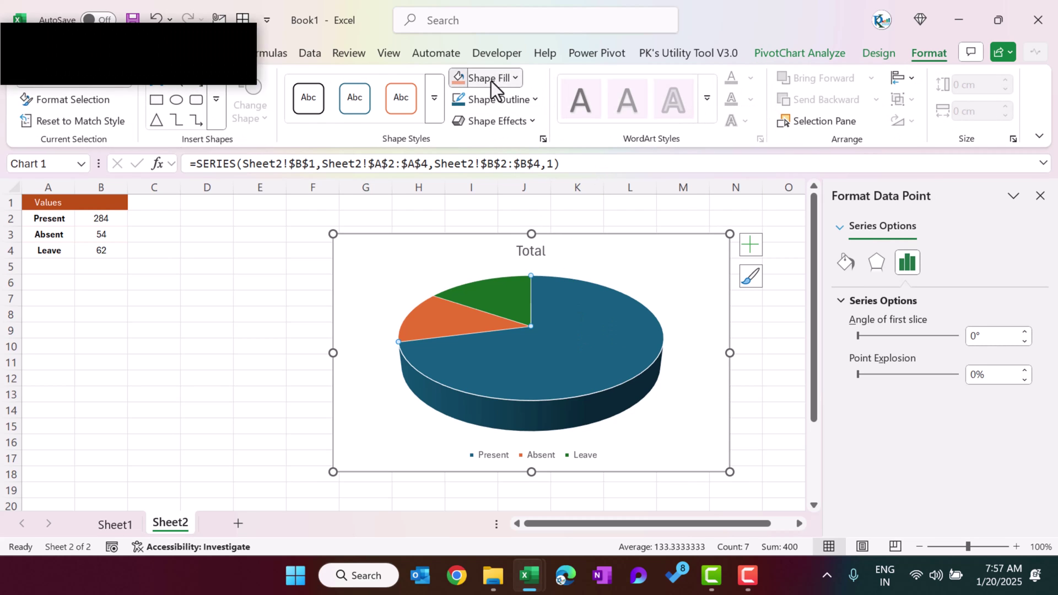
pyautogui.click(491, 81)
pyautogui.click(581, 184)
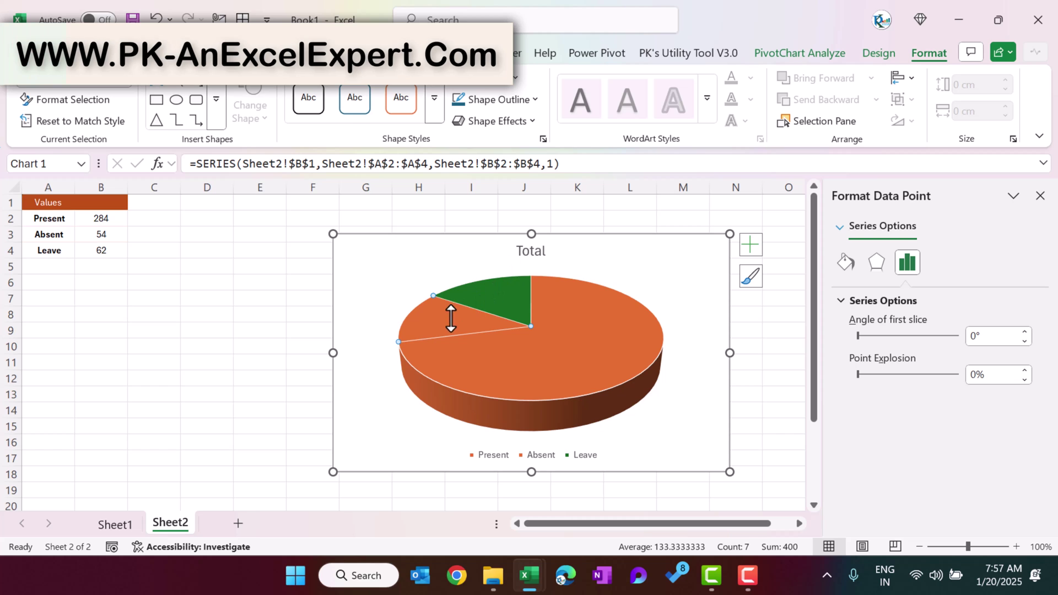
pyautogui.click(496, 81)
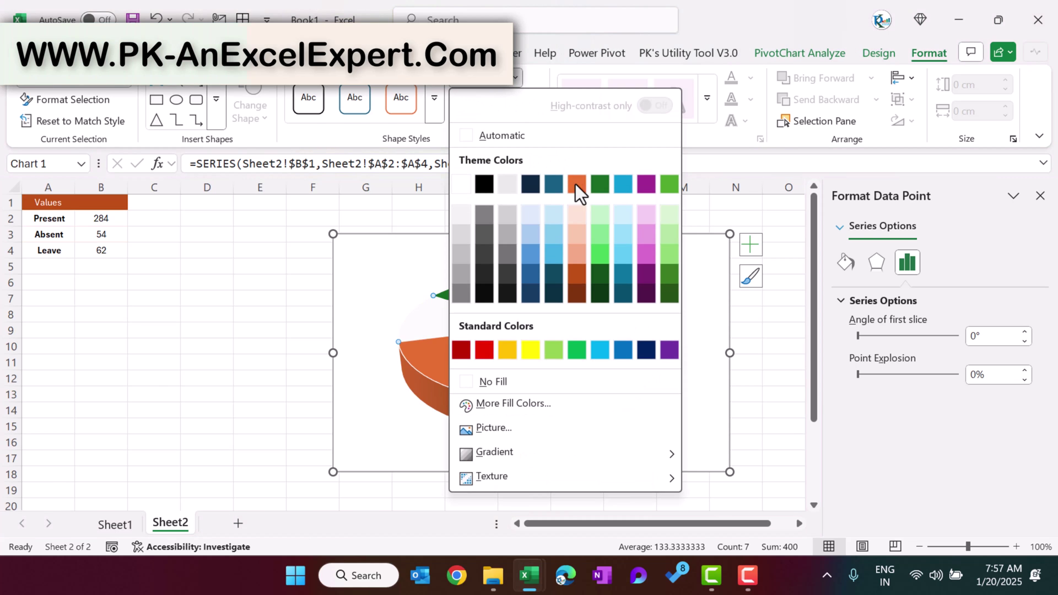
pyautogui.click(578, 219)
# Step: Fill the Leave slice with the medium-light orange theme tint and pull it slightly out of the pie
pyautogui.click(508, 292)
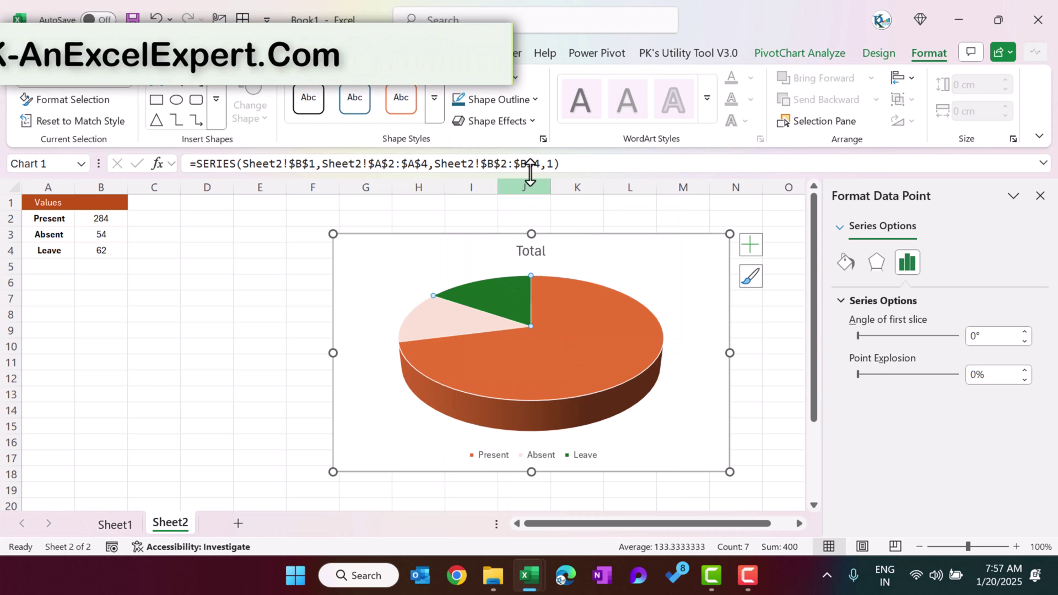
pyautogui.click(491, 81)
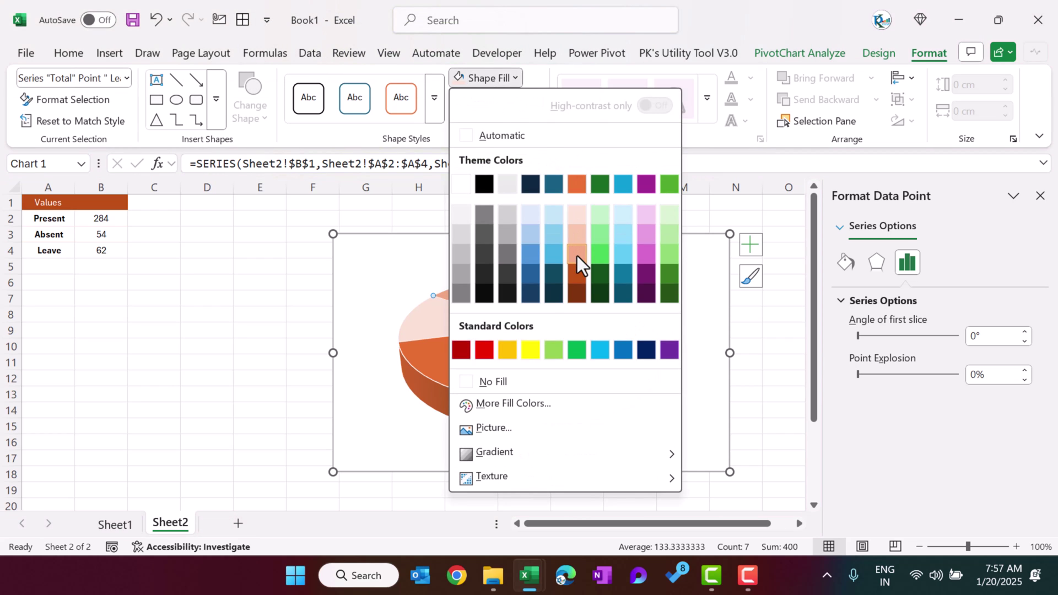
pyautogui.click(577, 256)
pyautogui.moveTo(505, 303); pyautogui.dragTo(497, 288)
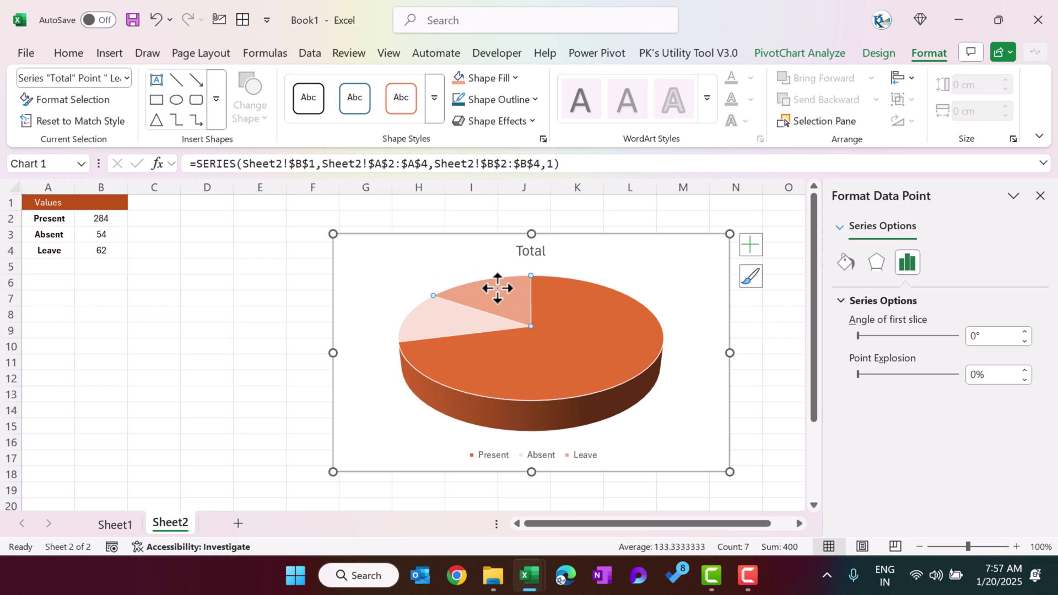
# Step: Add data labels to the slices of the 3-D pie chart
pyautogui.click(577, 338)
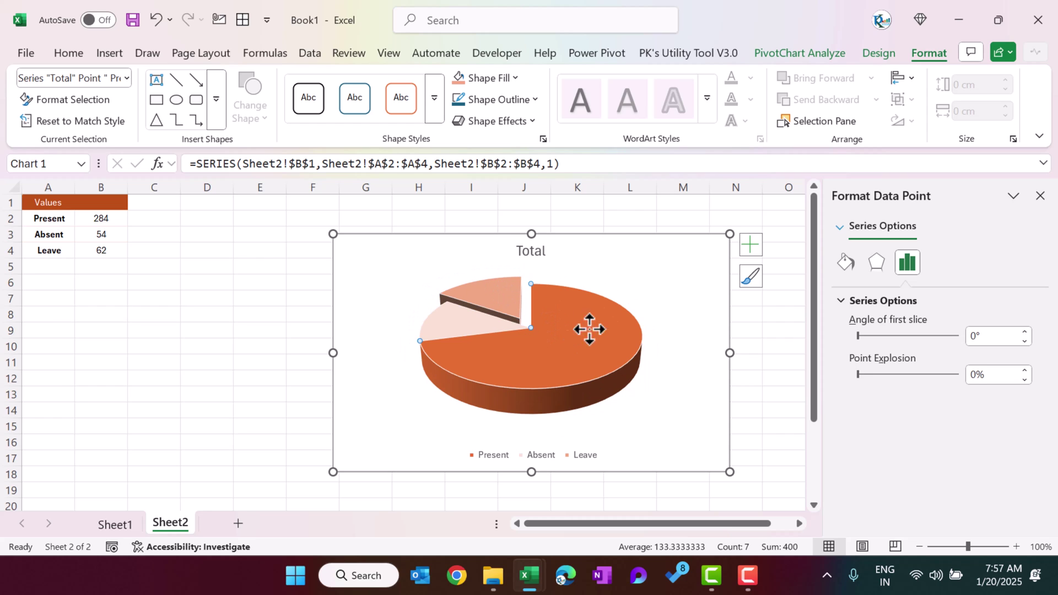
pyautogui.click(751, 244)
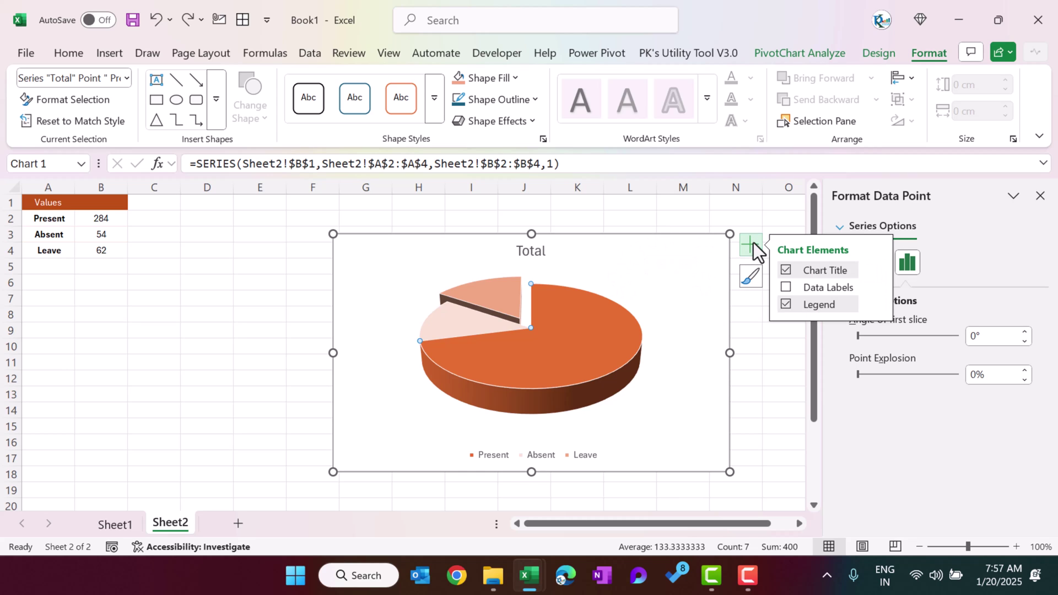
pyautogui.click(786, 287)
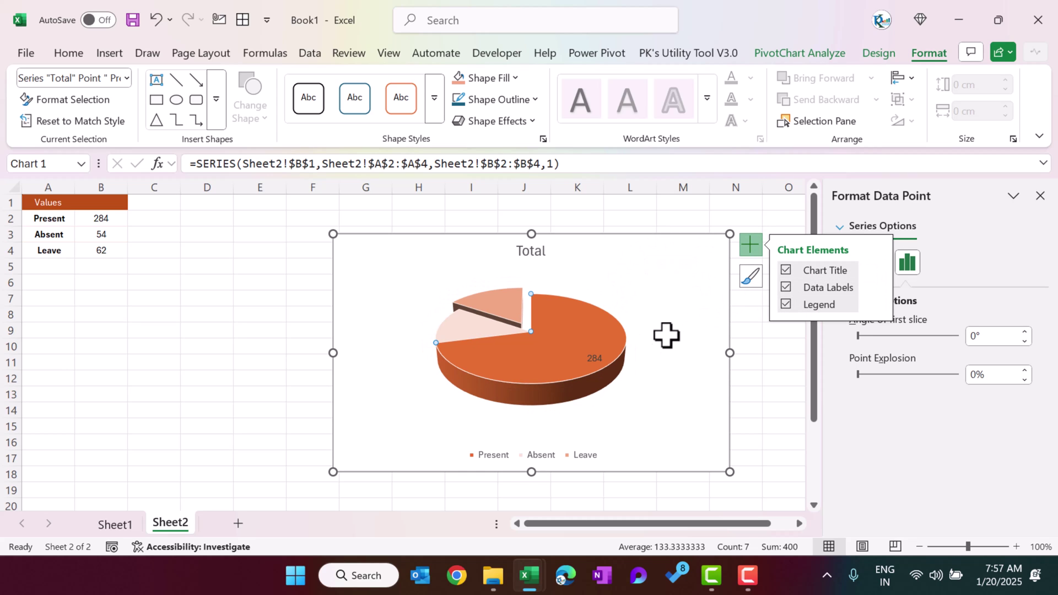
pyautogui.click(682, 305)
# Step: Format the pie chart's data labels to include Percentage alongside Value
pyautogui.click(595, 357)
pyautogui.rightClick(595, 357)
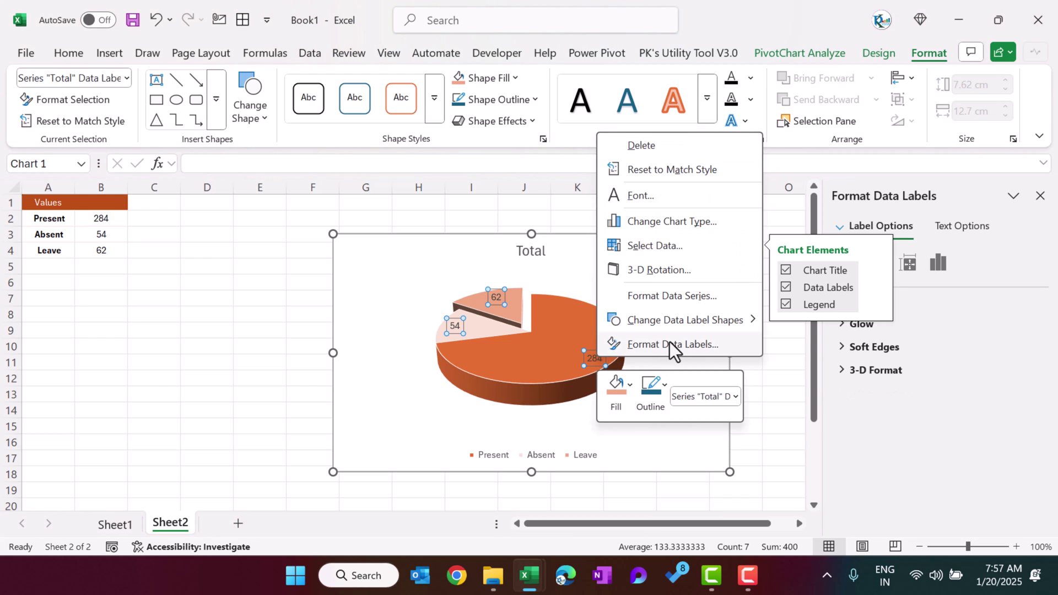
pyautogui.click(670, 342)
pyautogui.click(746, 246)
pyautogui.scroll(-3, 905, 425)
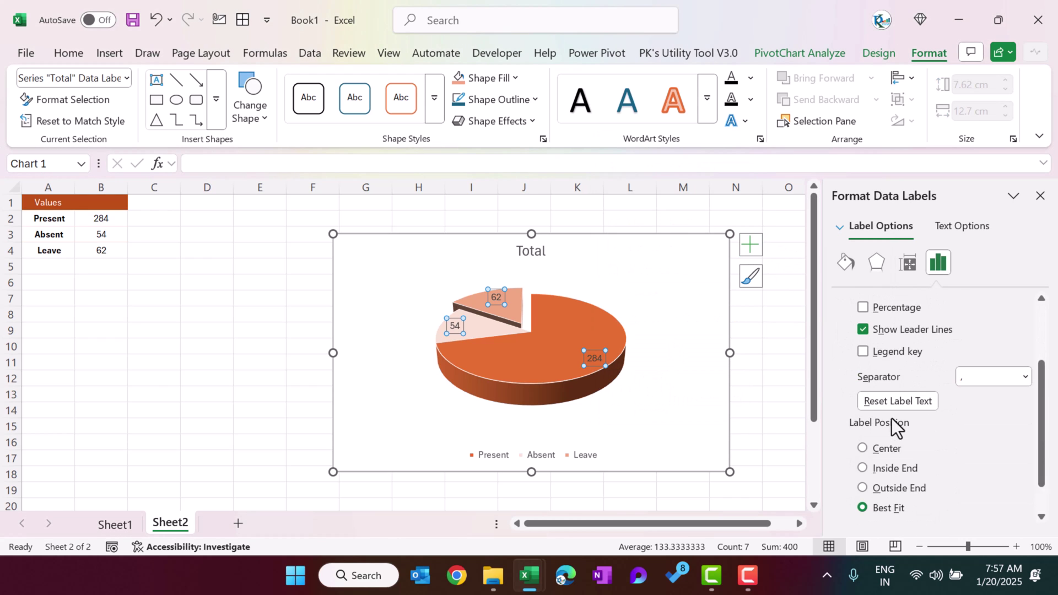
pyautogui.scroll(2, 923, 356)
pyautogui.click(863, 387)
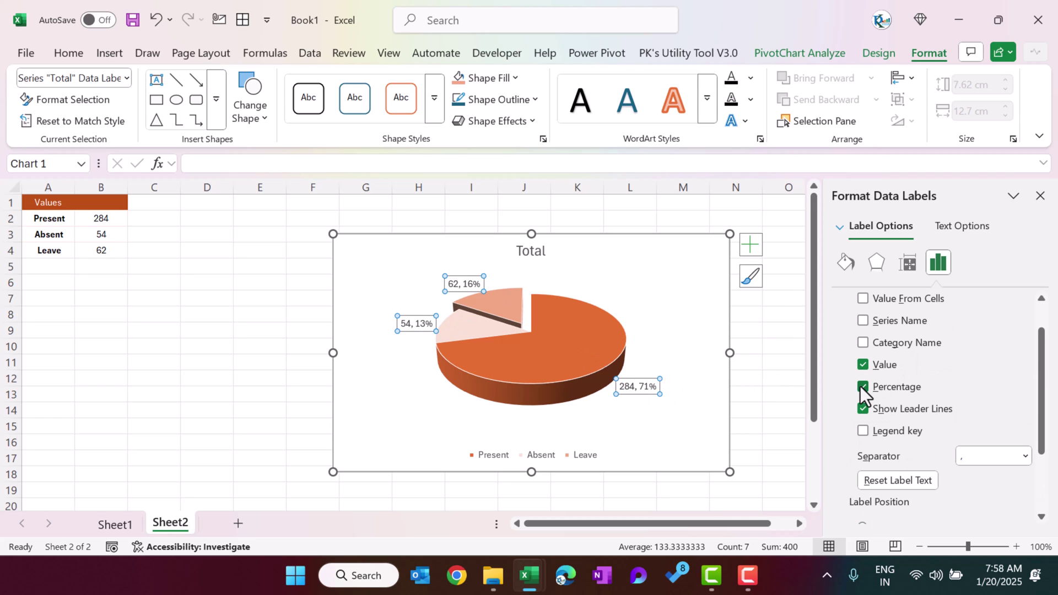
# Step: Make the pie chart's data labels black and bold
pyautogui.click(69, 54)
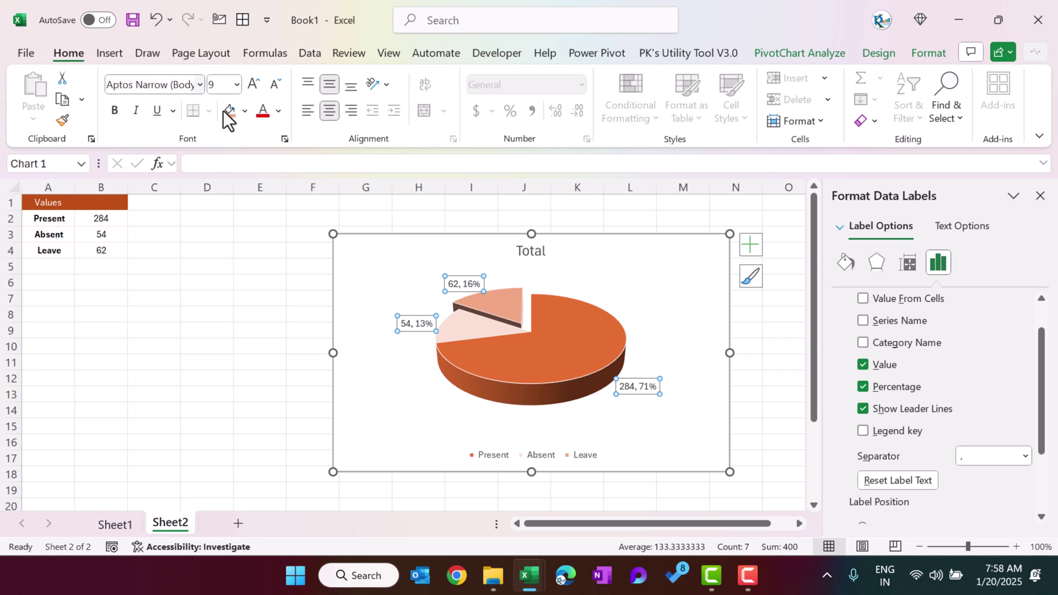
pyautogui.click(277, 111)
pyautogui.click(286, 172)
pyautogui.click(114, 110)
# Step: Apply the first bevel preset as a shape effect to the entire pie series
pyautogui.click(616, 323)
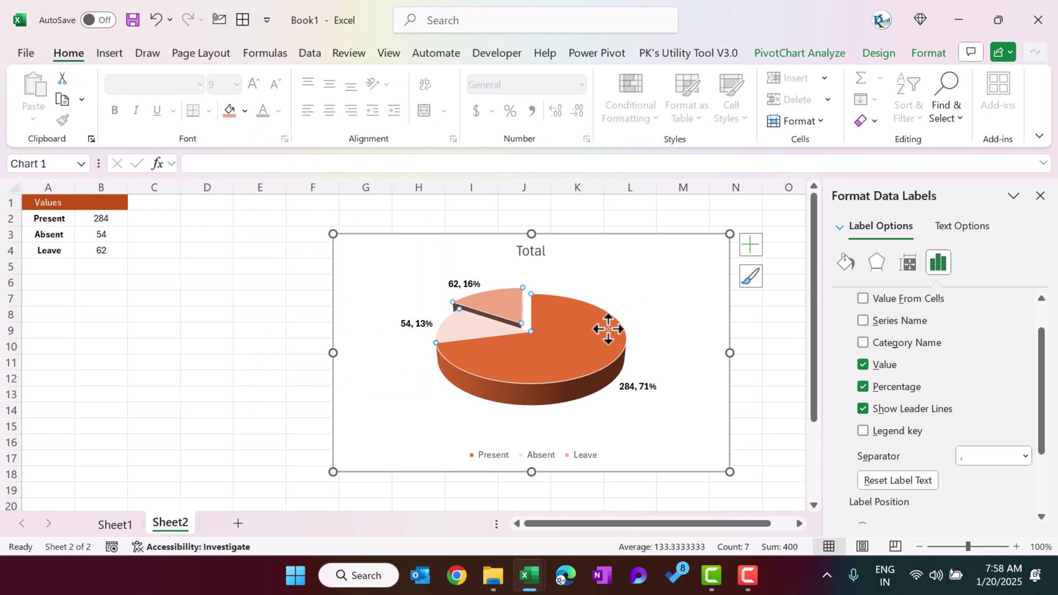
pyautogui.click(929, 54)
pyautogui.click(537, 120)
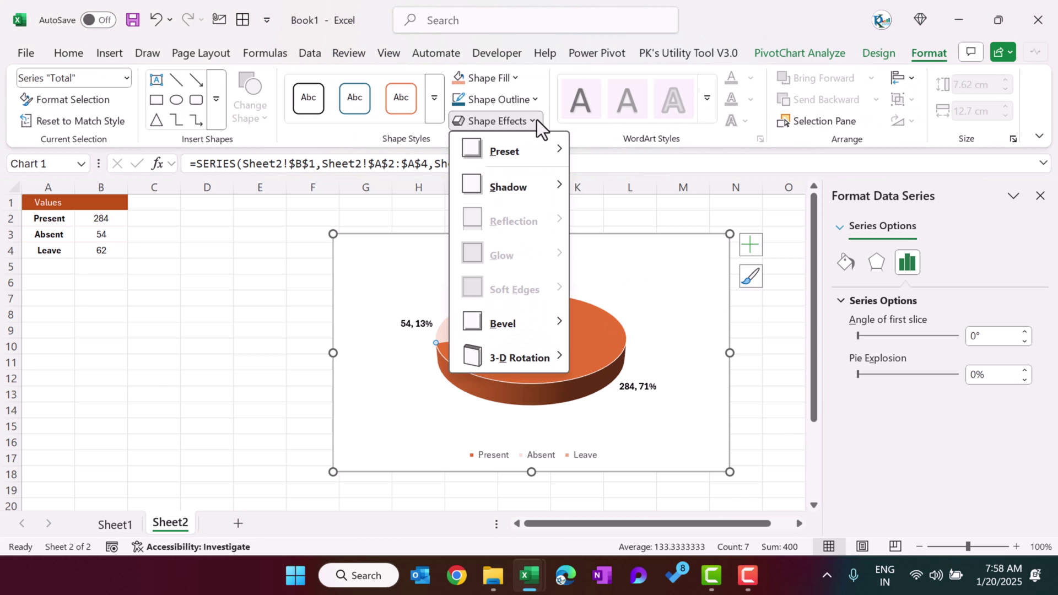
pyautogui.moveTo(527, 323)
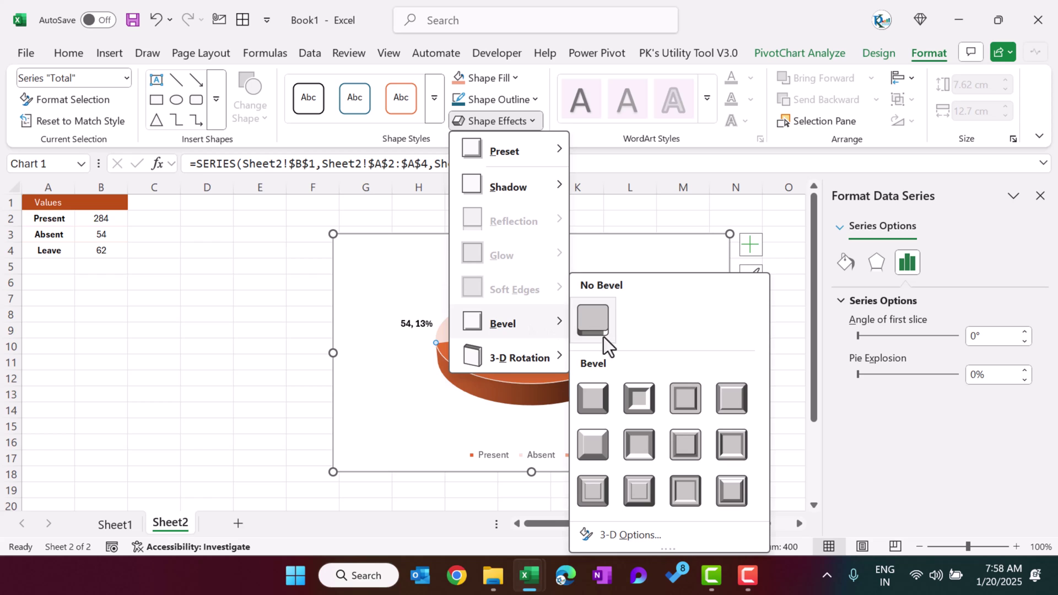
pyautogui.click(593, 393)
pyautogui.click(676, 279)
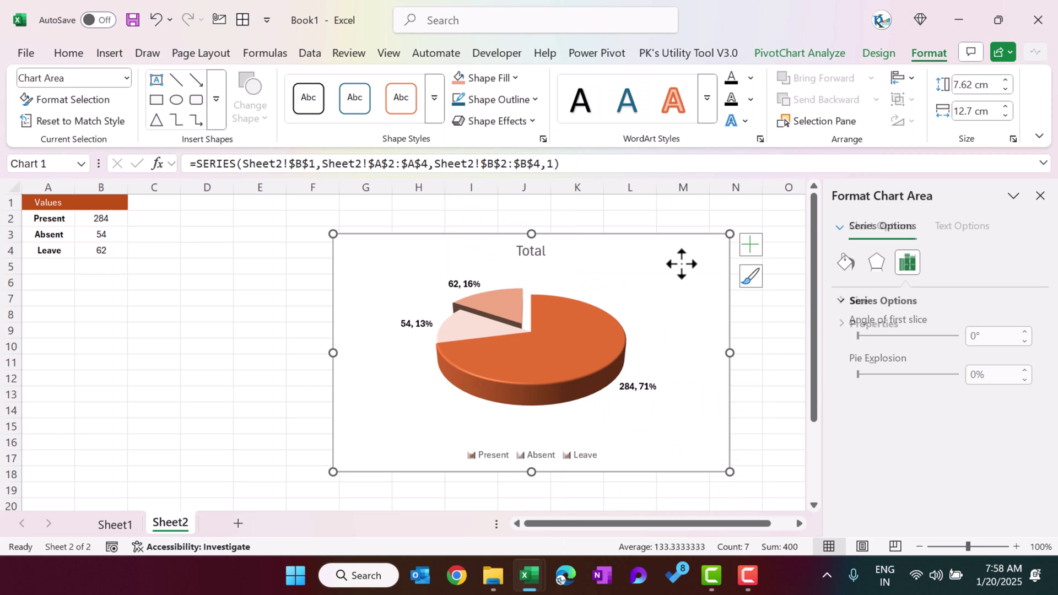
# Step: Change the pie chart's title to "Count by Attendance Type"
pyautogui.click(531, 251)
pyautogui.doubleClick(531, 250)
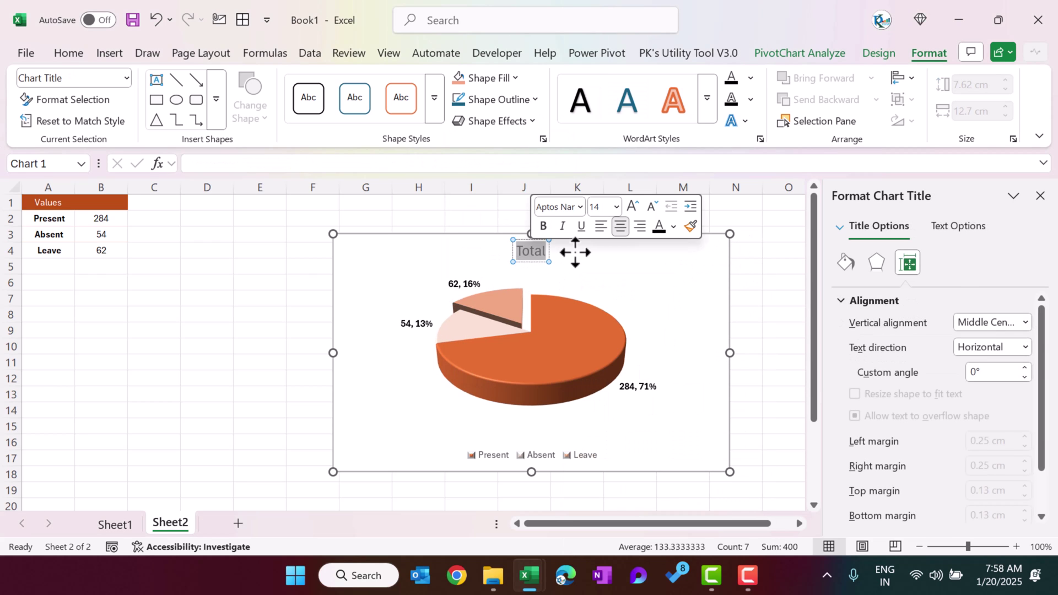
pyautogui.write('Count')
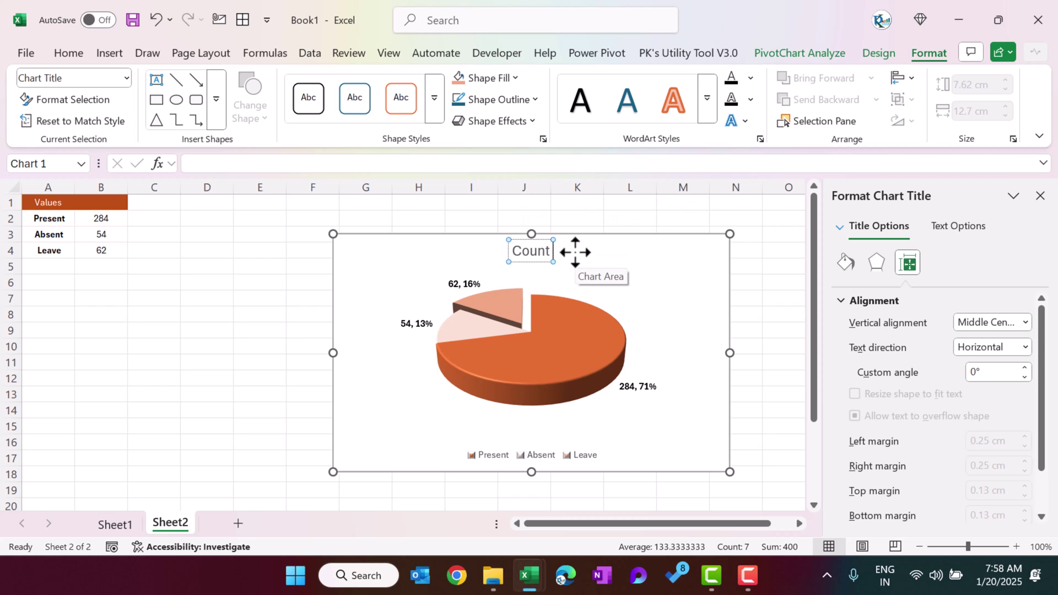
pyautogui.write(' by Attendance Type')
pyautogui.click(714, 300)
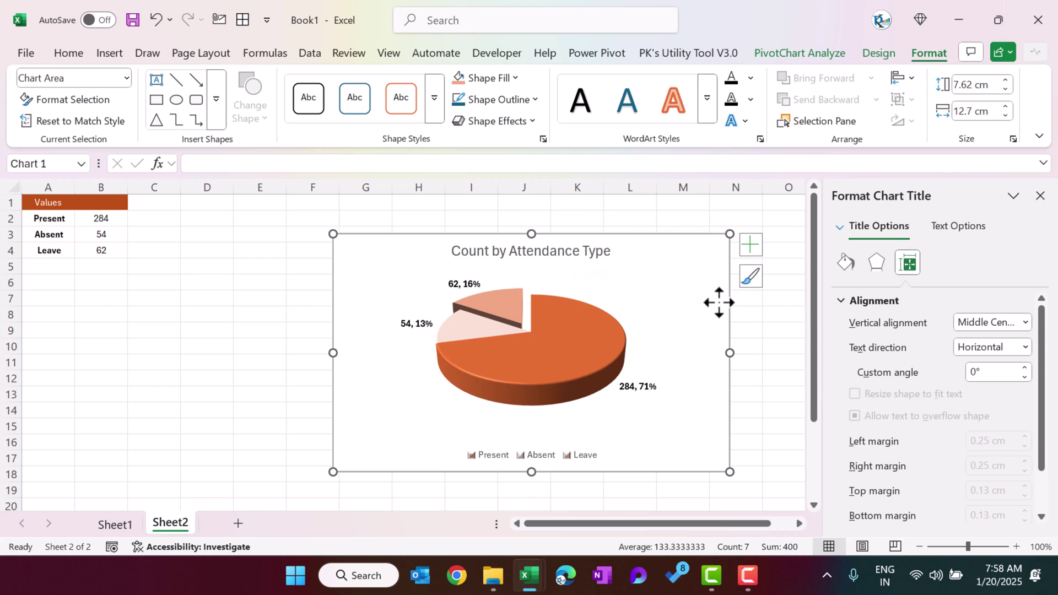
# Step: Shrink the pie chart to about 6.12 cm high by 10.35 cm wide and move it from Sheet2 to Sheet1
pyautogui.moveTo(730, 233); pyautogui.dragTo(656, 282)
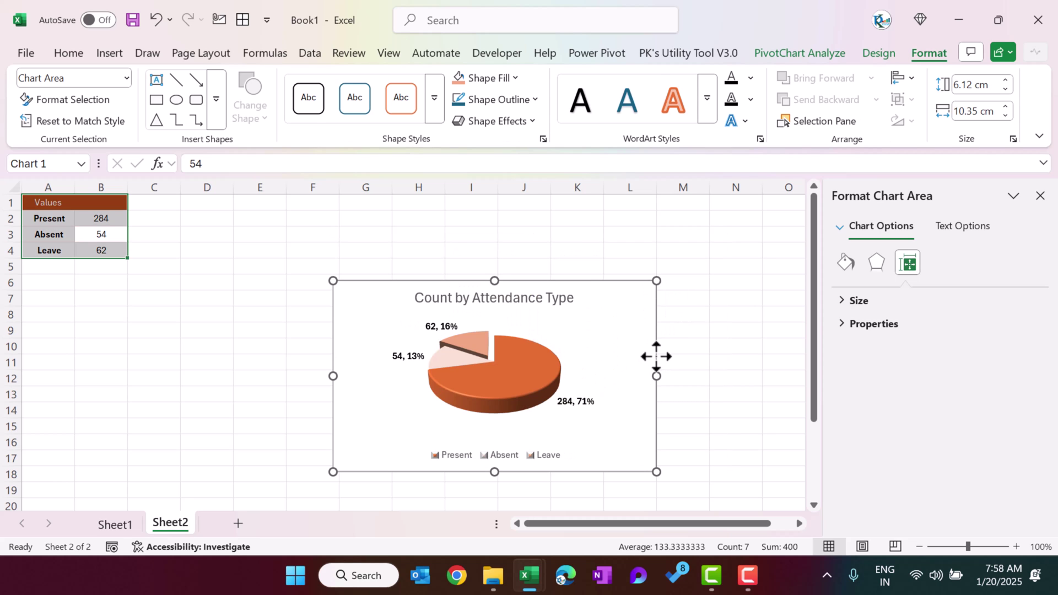
pyautogui.hotkey('ctrl', 'x')
pyautogui.click(115, 524)
pyautogui.hotkey('ctrl', 'v')
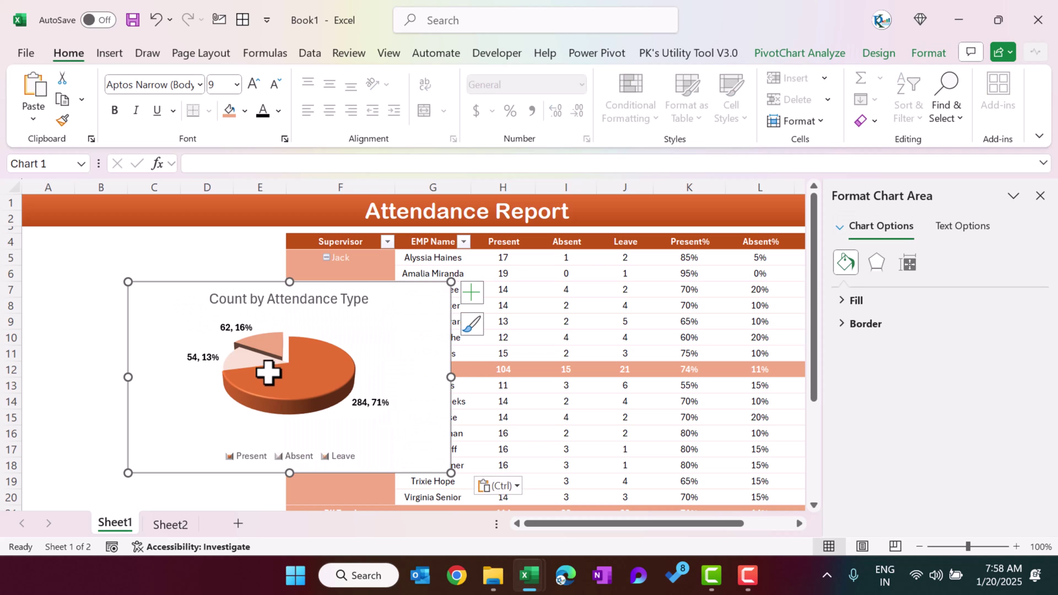
# Step: Fit the pie chart into columns A to E below the report title, beside the PivotTable, and enlarge its plot area
pyautogui.moveTo(349, 279); pyautogui.dragTo(248, 236)
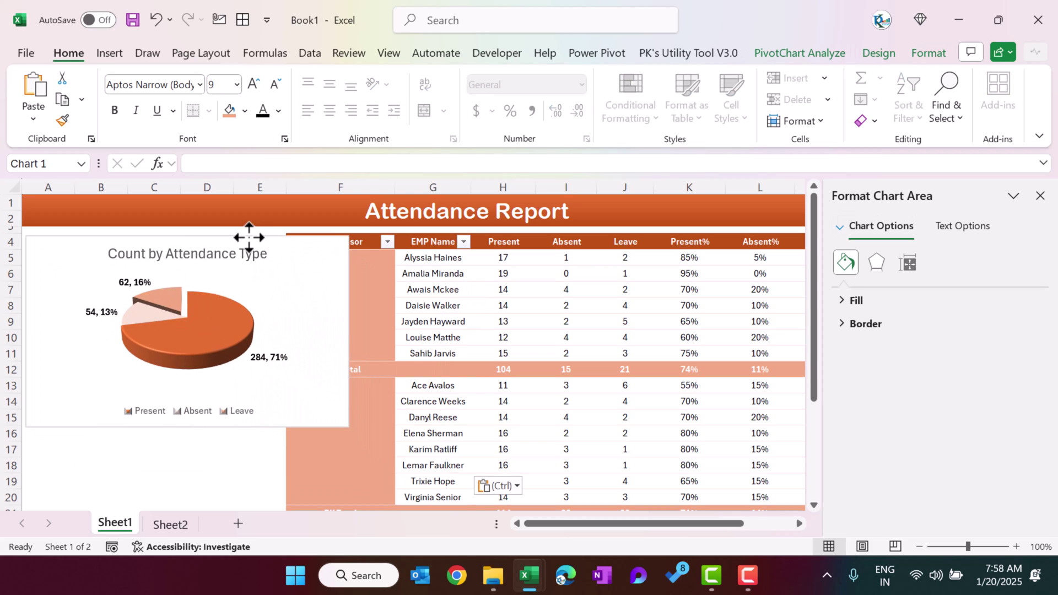
pyautogui.moveTo(349, 427); pyautogui.dragTo(282, 420)
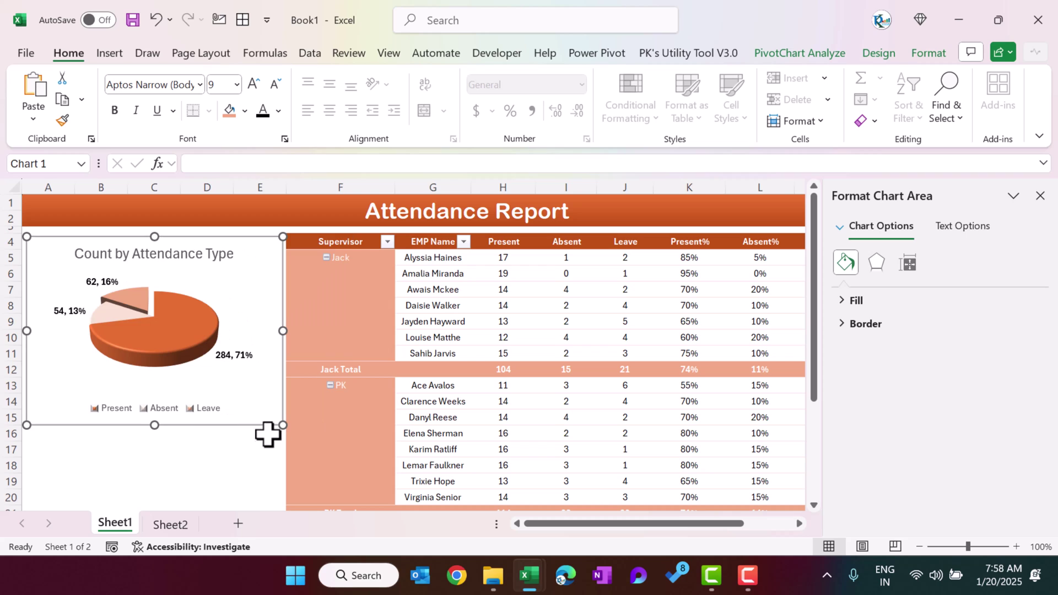
pyautogui.click(249, 373)
pyautogui.moveTo(255, 373); pyautogui.dragTo(279, 385)
pyautogui.moveTo(50, 283); pyautogui.dragTo(31, 274)
pyautogui.click(206, 464)
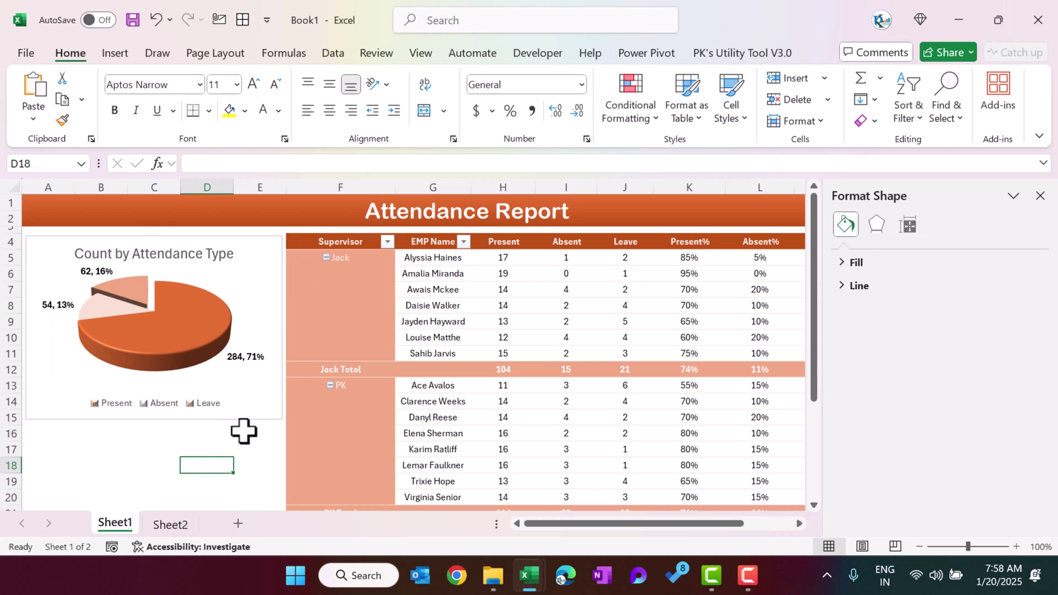
# Step: Insert Date and Location slicers for the attendance PivotTable
pyautogui.click(420, 292)
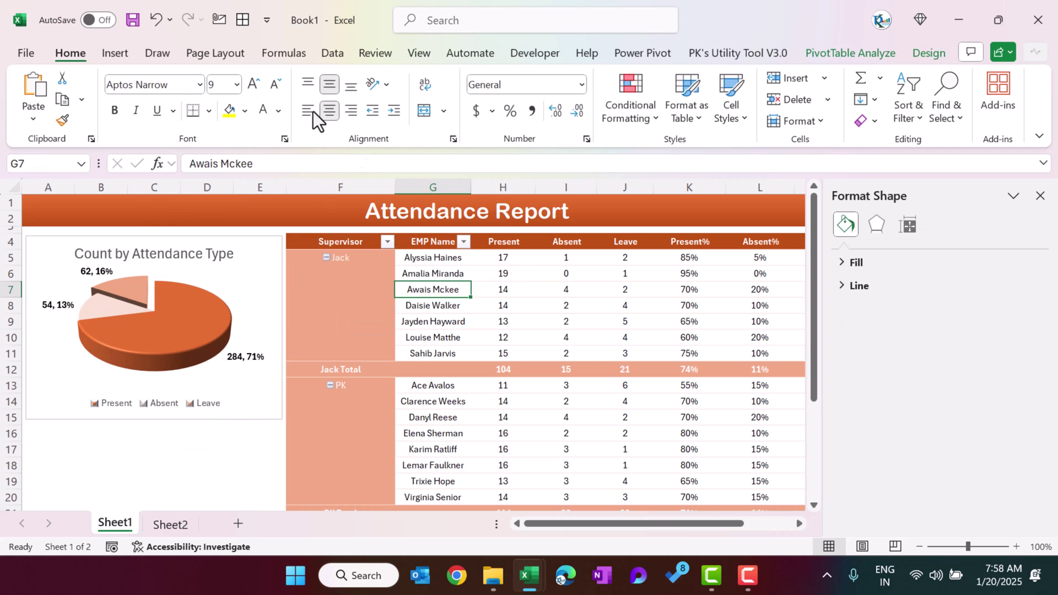
pyautogui.click(115, 53)
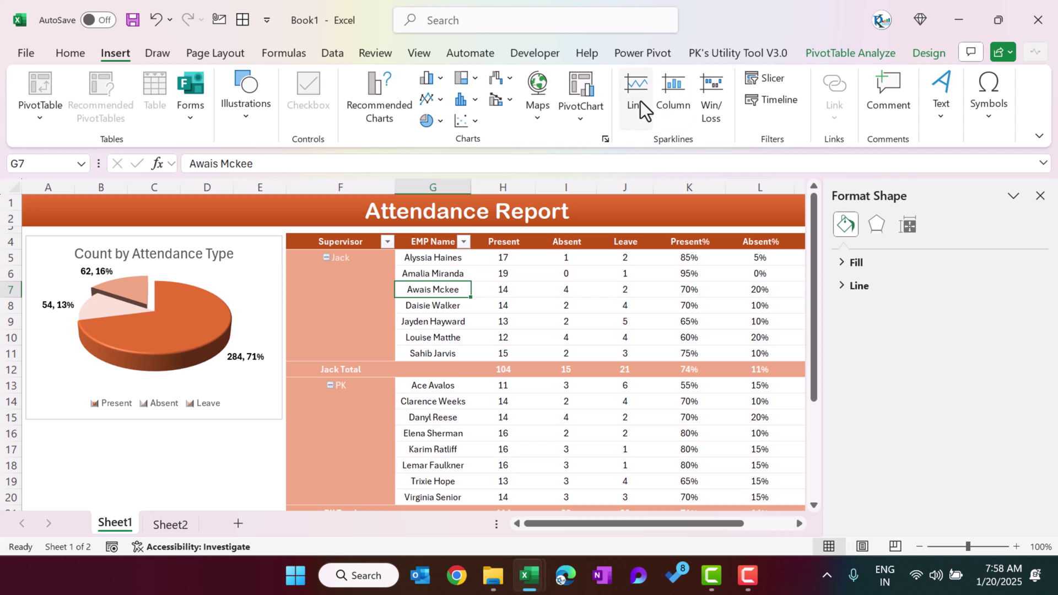
pyautogui.click(769, 81)
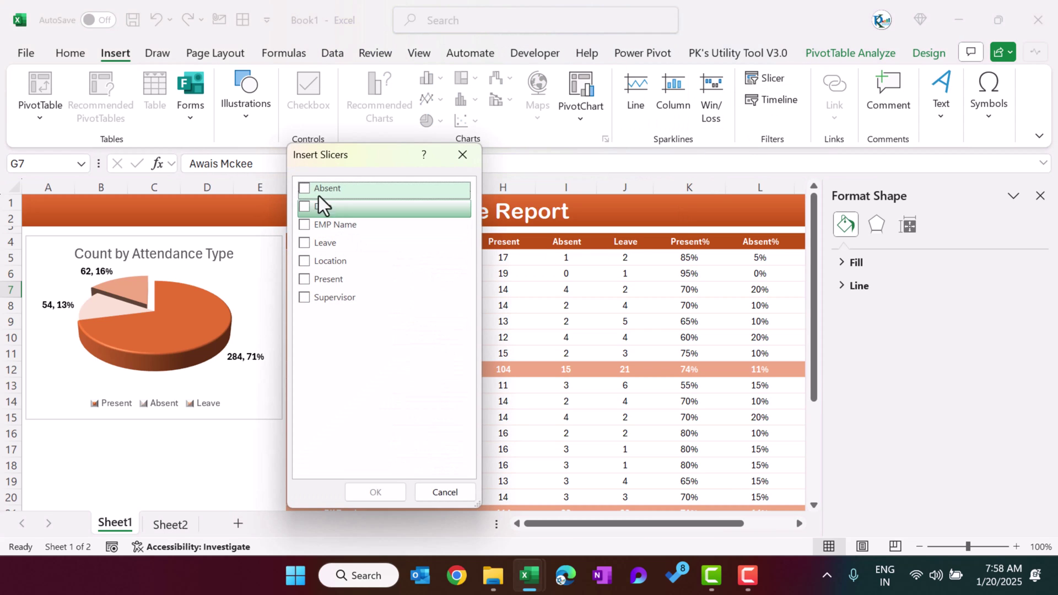
pyautogui.click(305, 262)
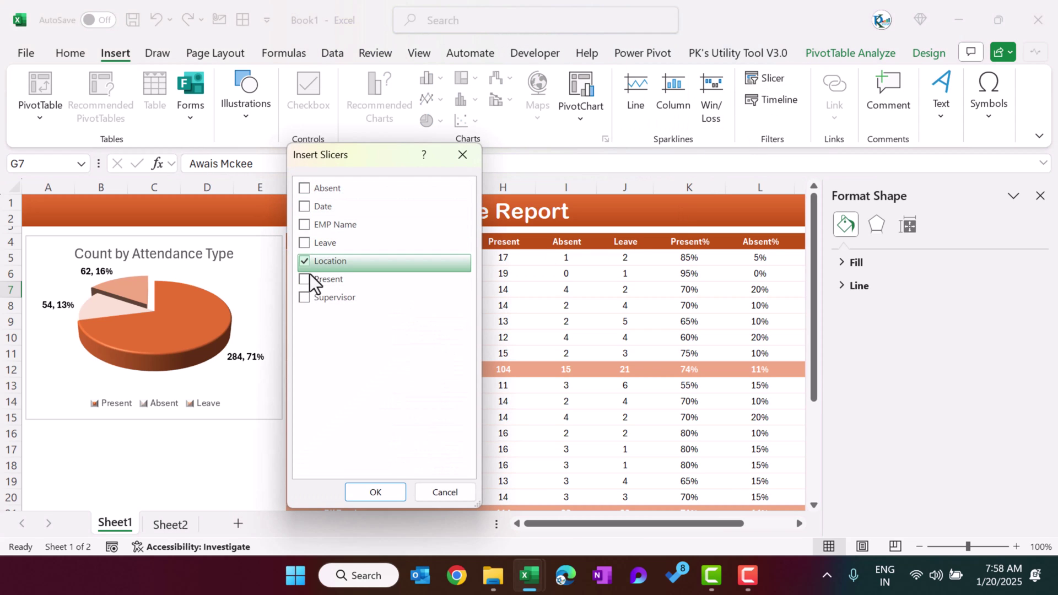
pyautogui.click(305, 207)
pyautogui.click(376, 491)
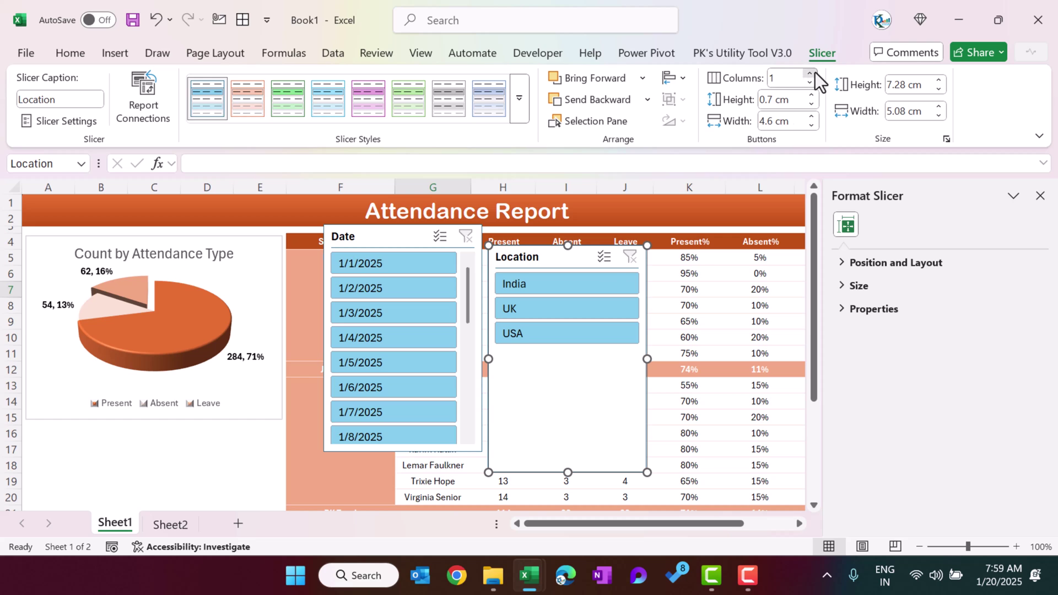
# Step: Give the Location slicer 3 columns, a height of about 1.85 cm and the dark orange style, and place it under the pie chart
pyautogui.click(810, 73)
pyautogui.click(810, 73)
pyautogui.moveTo(567, 473); pyautogui.dragTo(579, 303)
pyautogui.click(520, 115)
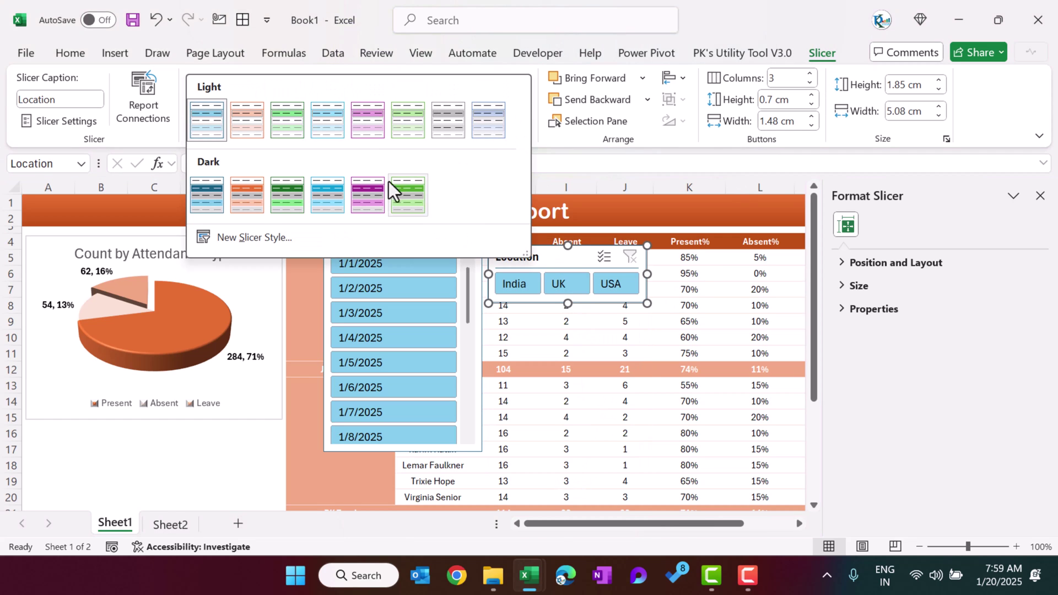
pyautogui.click(245, 198)
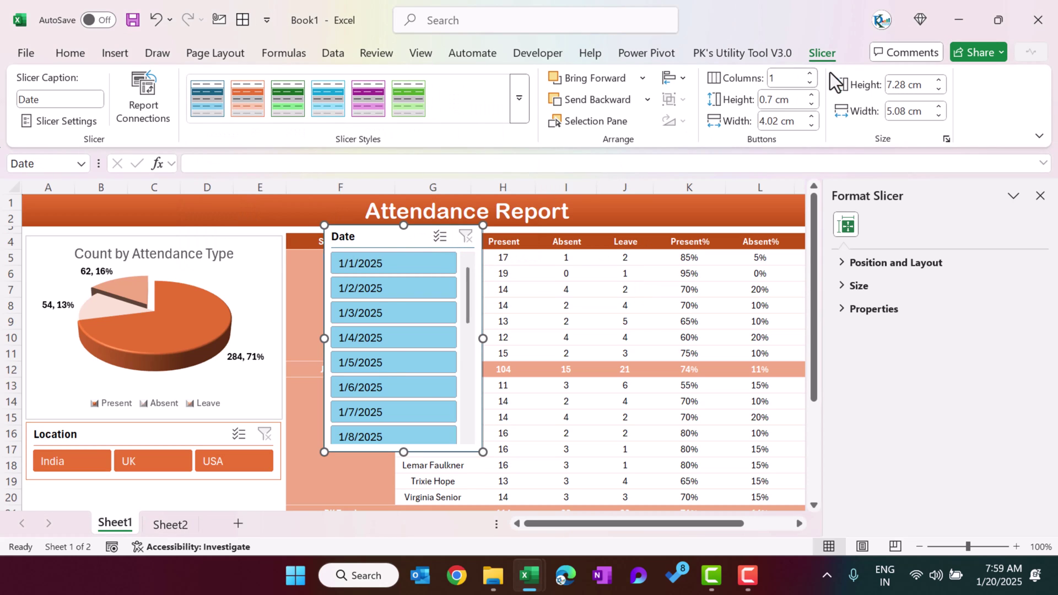
# Step: Set the Date slicer to 3 columns and apply the dark orange slicer style
pyautogui.click(810, 74)
pyautogui.click(810, 73)
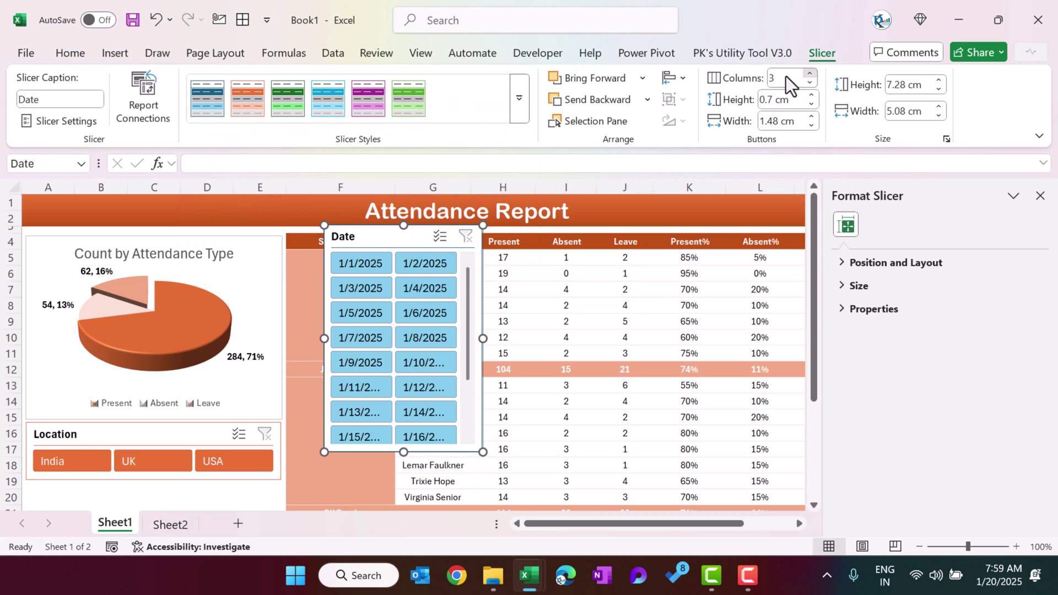
pyautogui.click(520, 100)
pyautogui.click(246, 197)
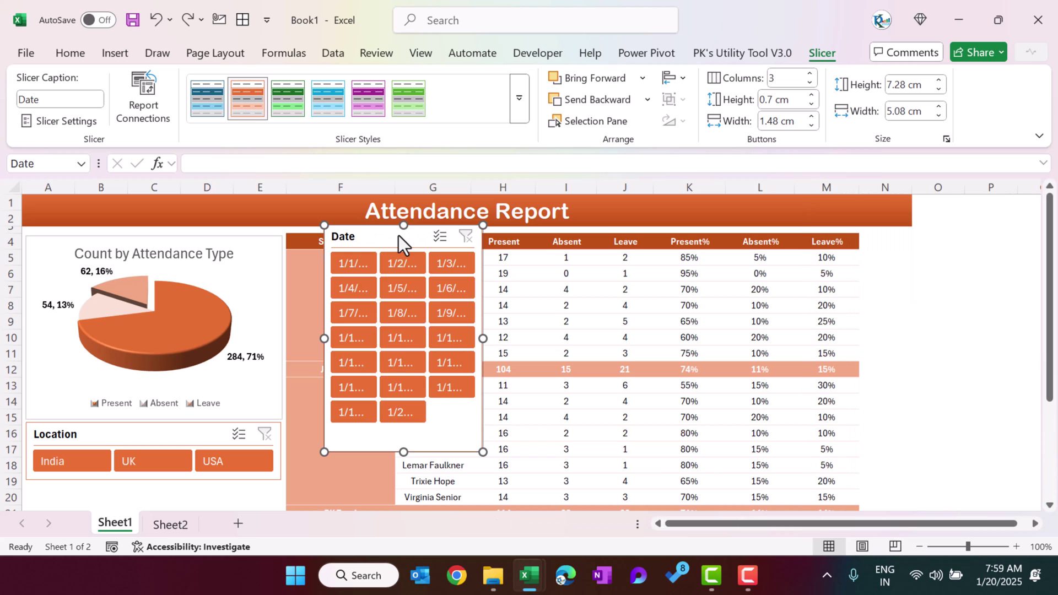
# Step: Move the Date slicer directly beneath the Location slicer and widen it to span columns A to E
pyautogui.moveTo(406, 244); pyautogui.dragTo(99, 494)
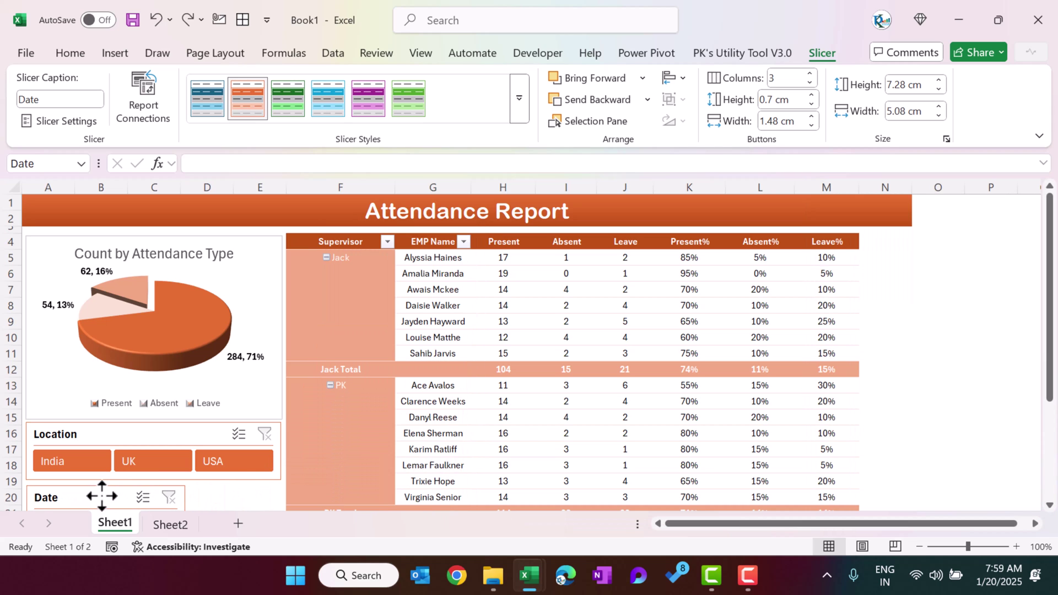
pyautogui.click(245, 496)
pyautogui.scroll(-6, 199, 427)
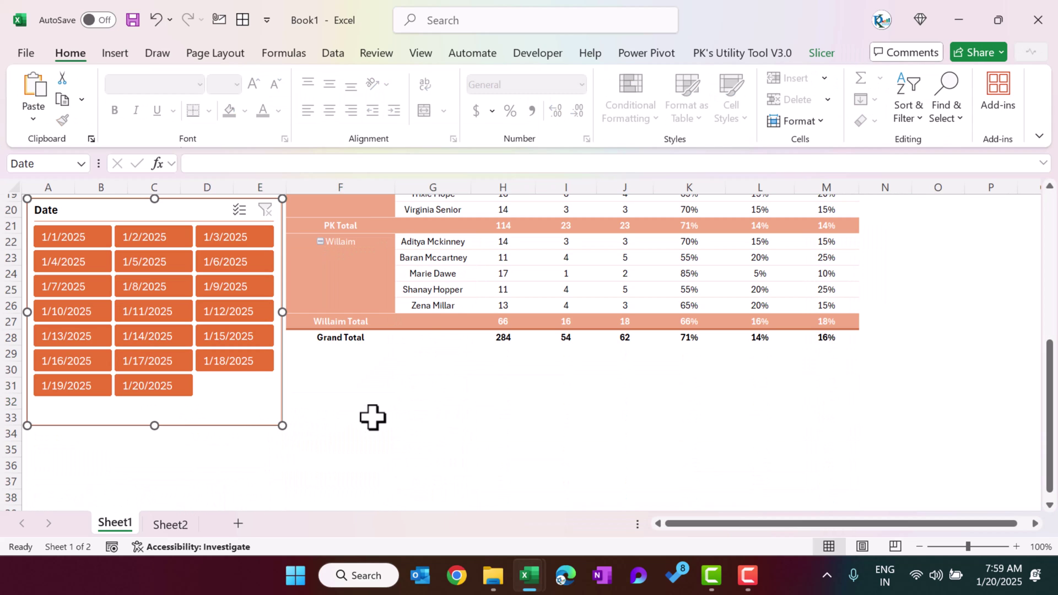
pyautogui.click(433, 421)
# Step: Test the Location slicer by filtering the report to India and to UK, and clear its filter
pyautogui.scroll(4, 333, 399)
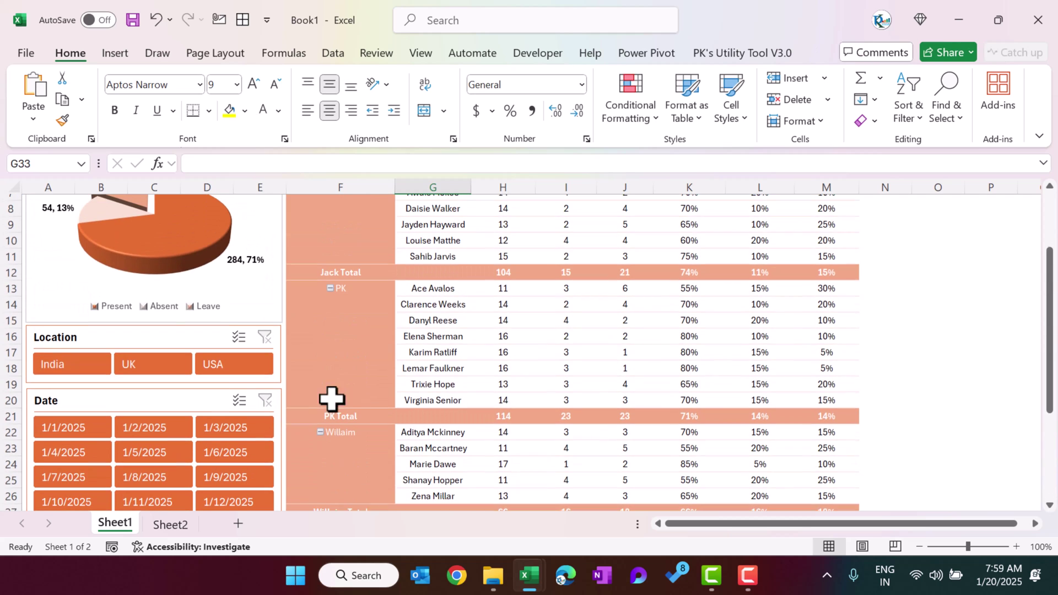
pyautogui.click(75, 366)
pyautogui.scroll(1, 142, 371)
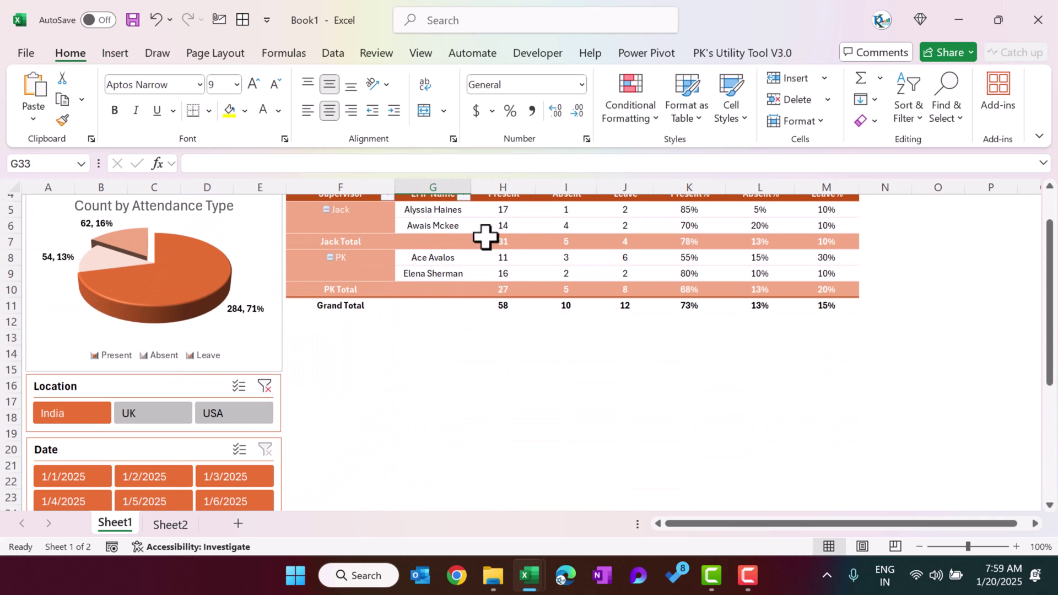
pyautogui.scroll(1, 549, 246)
pyautogui.click(165, 461)
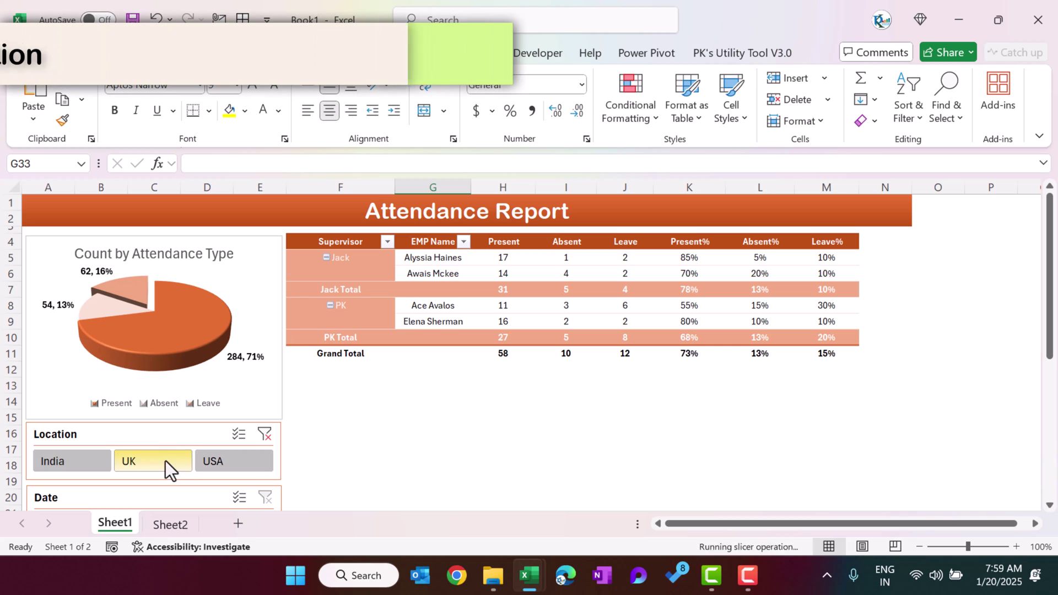
pyautogui.click(265, 434)
# Step: Connect the Location slicer to PivotTable2 on Sheet2 in addition to PivotTable1
pyautogui.click(176, 436)
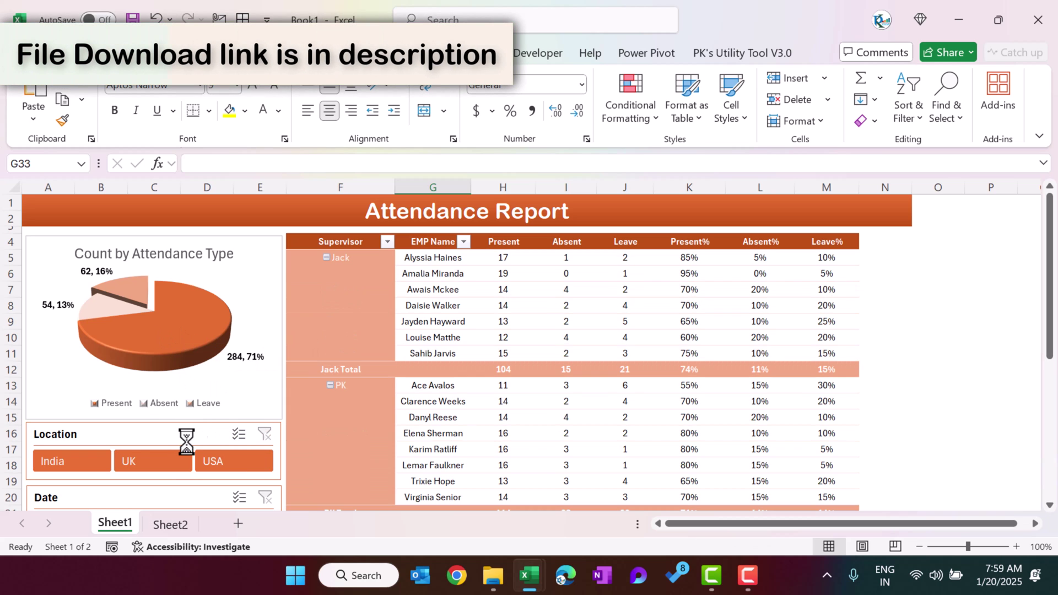
pyautogui.rightClick(176, 436)
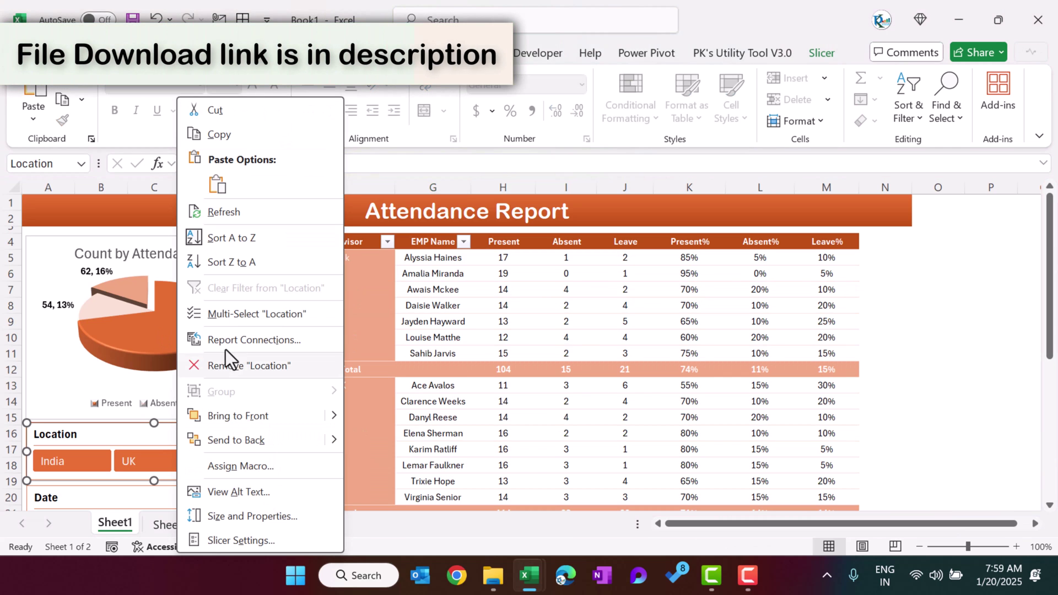
pyautogui.click(268, 341)
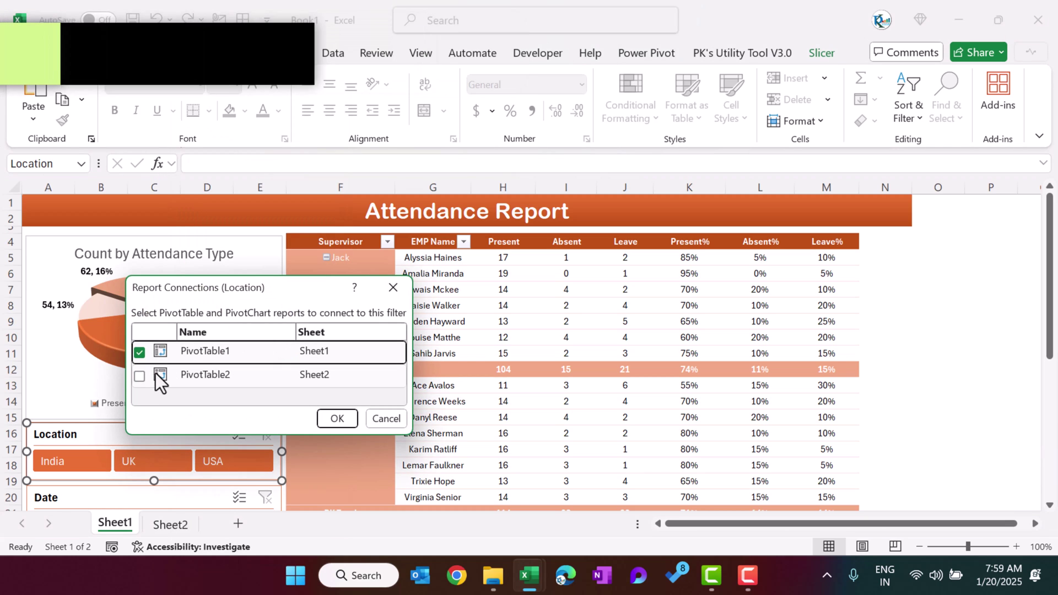
pyautogui.click(138, 377)
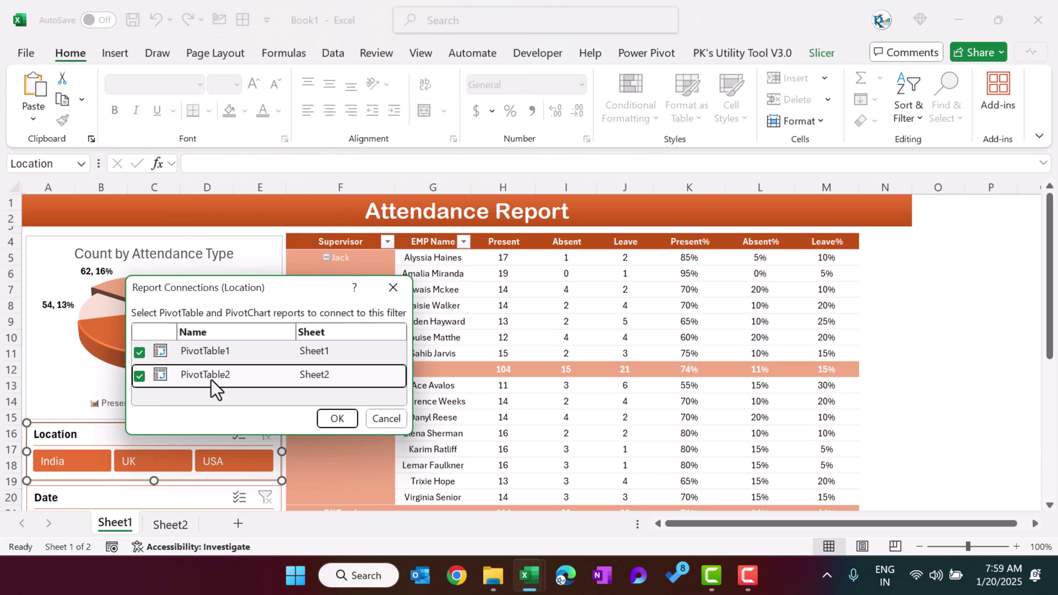
pyautogui.click(337, 419)
pyautogui.click(342, 449)
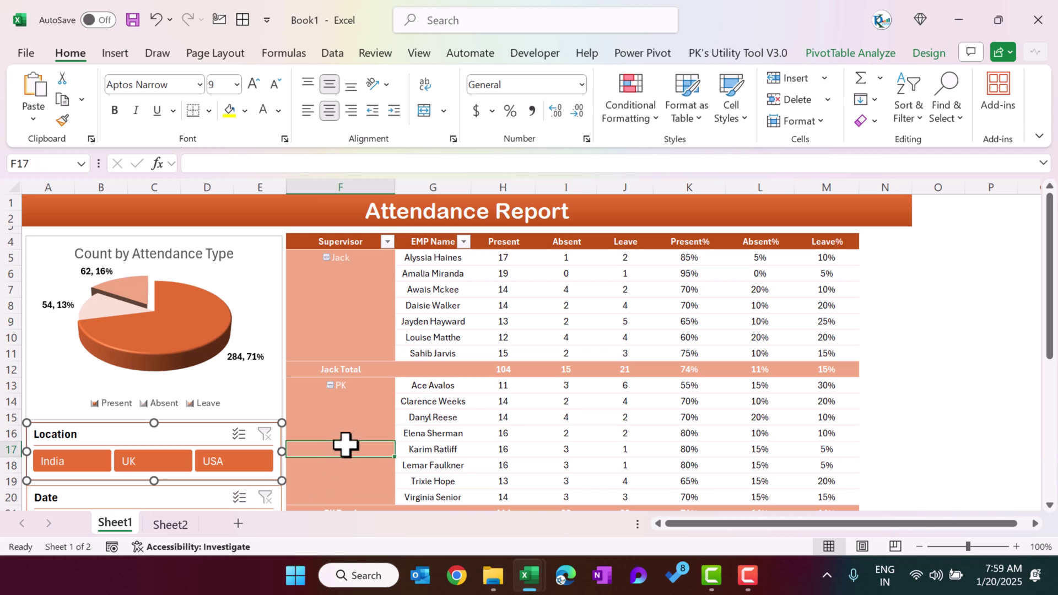
# Step: Rename Sheet2 as Support and hide that sheet
pyautogui.scroll(-3, 341, 449)
pyautogui.doubleClick(165, 523)
pyautogui.write('S')
pyautogui.press('Return')
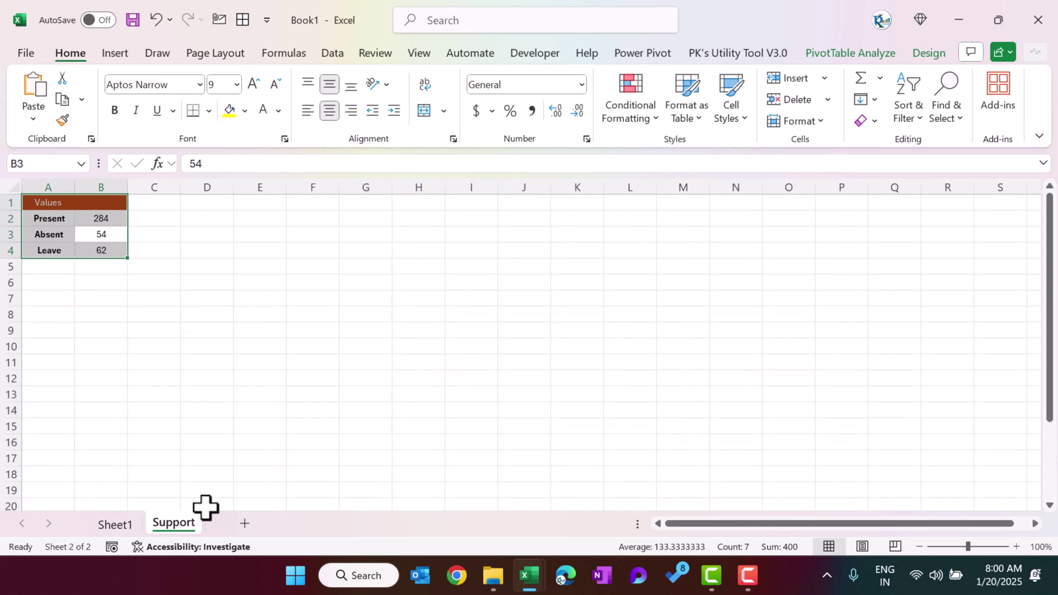
pyautogui.rightClick(184, 523)
pyautogui.click(226, 436)
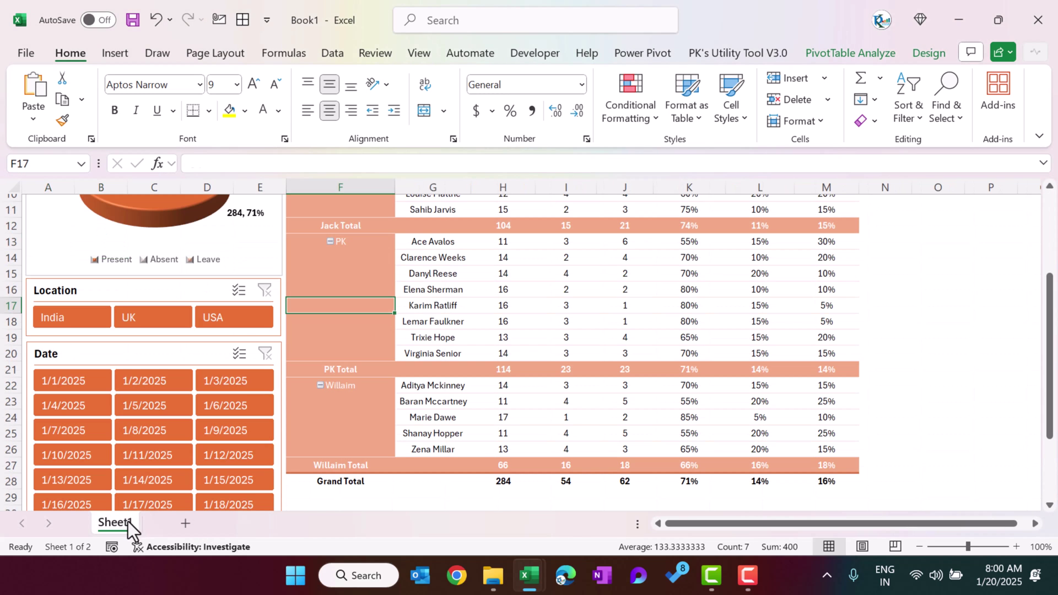
# Step: Rename Sheet1 as Attendance Report
pyautogui.doubleClick(125, 525)
pyautogui.write('Attendance Report')
pyautogui.press('Return')
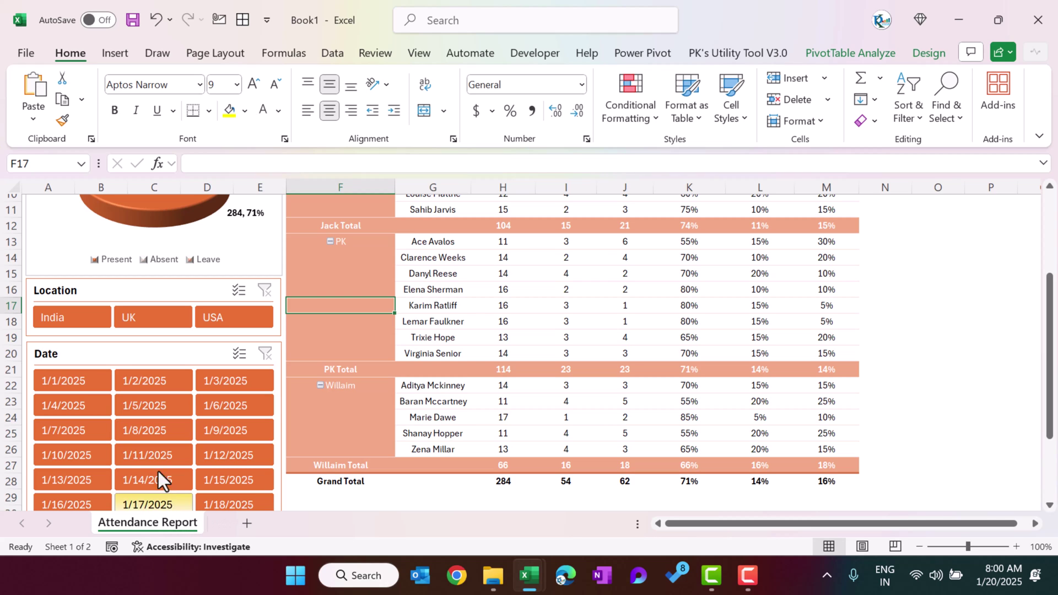
# Step: Connect the Date slicer to PivotTable2 on the Support sheet in addition to PivotTable1
pyautogui.click(153, 349)
pyautogui.rightClick(154, 347)
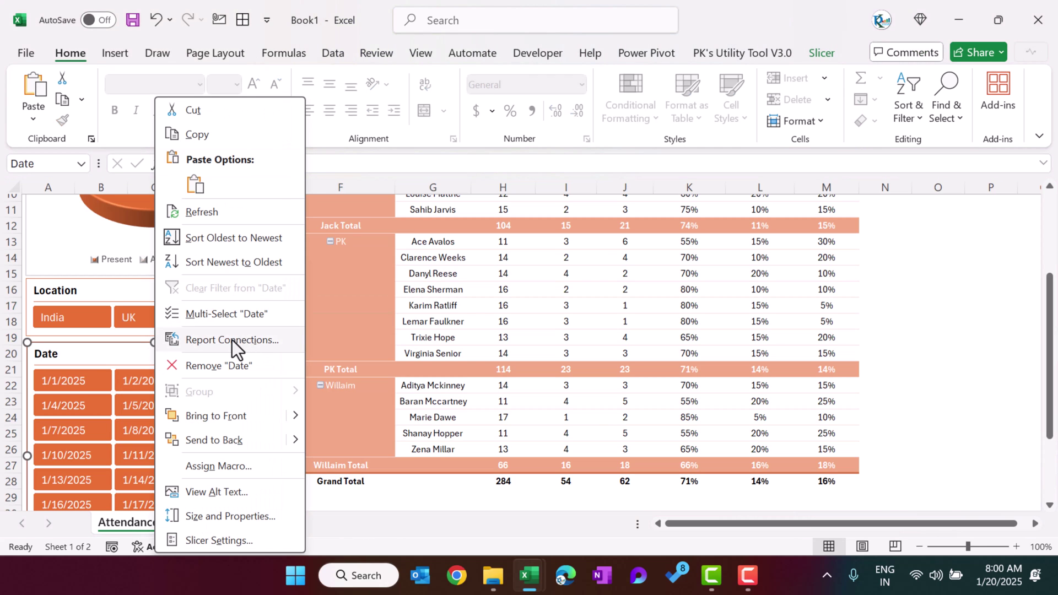
pyautogui.click(250, 340)
pyautogui.click(120, 376)
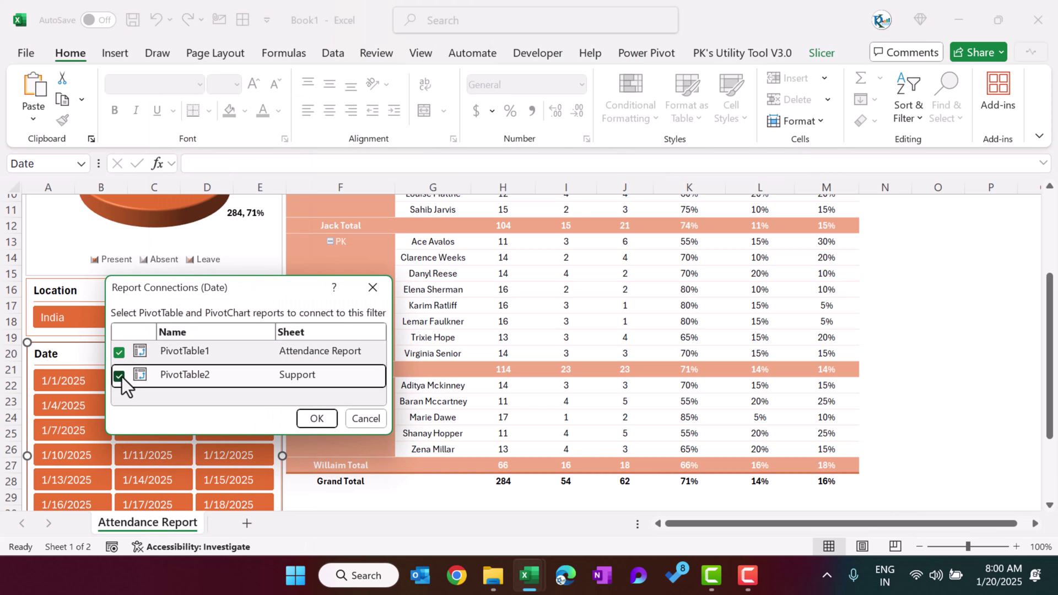
pyautogui.click(318, 419)
pyautogui.click(388, 375)
# Step: Test the Date slicer by filtering the report to single dates such as 1/2/2025 and 1/1/2025, and clear its filter
pyautogui.click(178, 383)
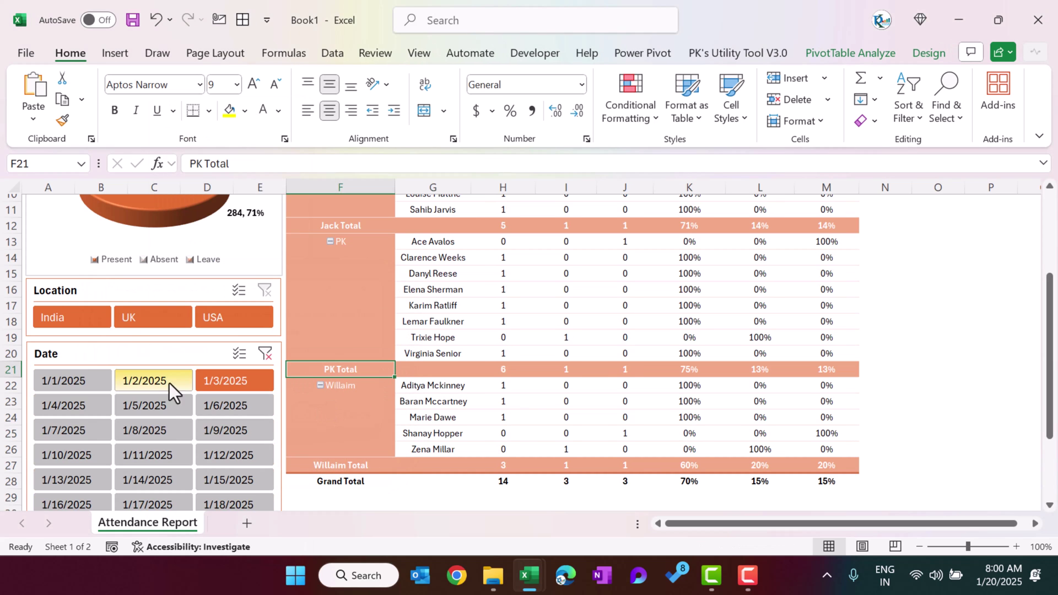
pyautogui.scroll(2, 190, 406)
pyautogui.keyDown('ctrl'); pyautogui.click(84, 471); pyautogui.keyUp('ctrl')
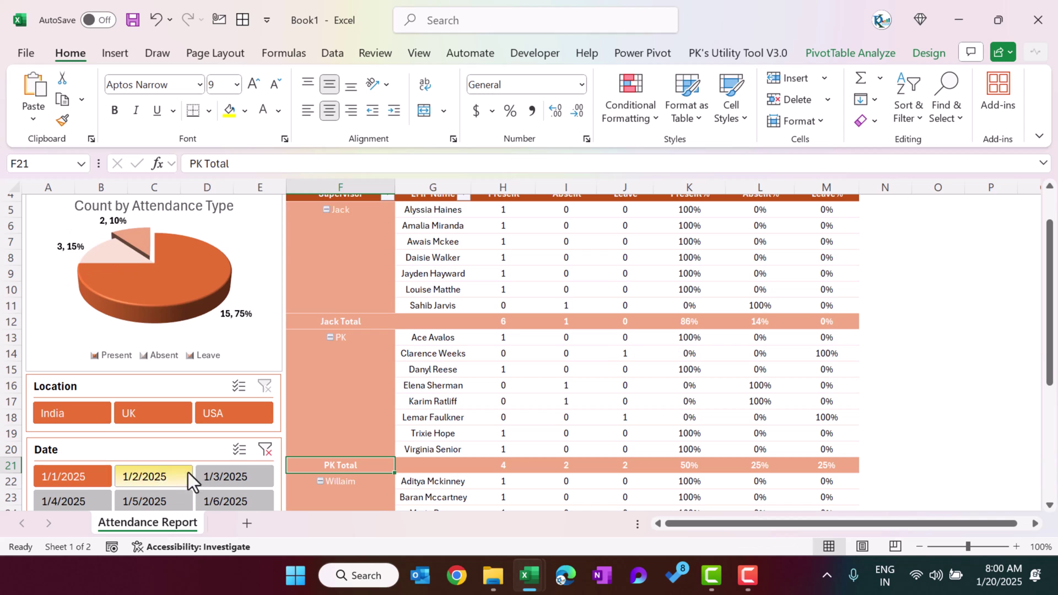
pyautogui.click(264, 450)
# Step: Test the connected Location slicer with USA, UK and India in turn, clear its filter and select the report's title cell
pyautogui.click(212, 414)
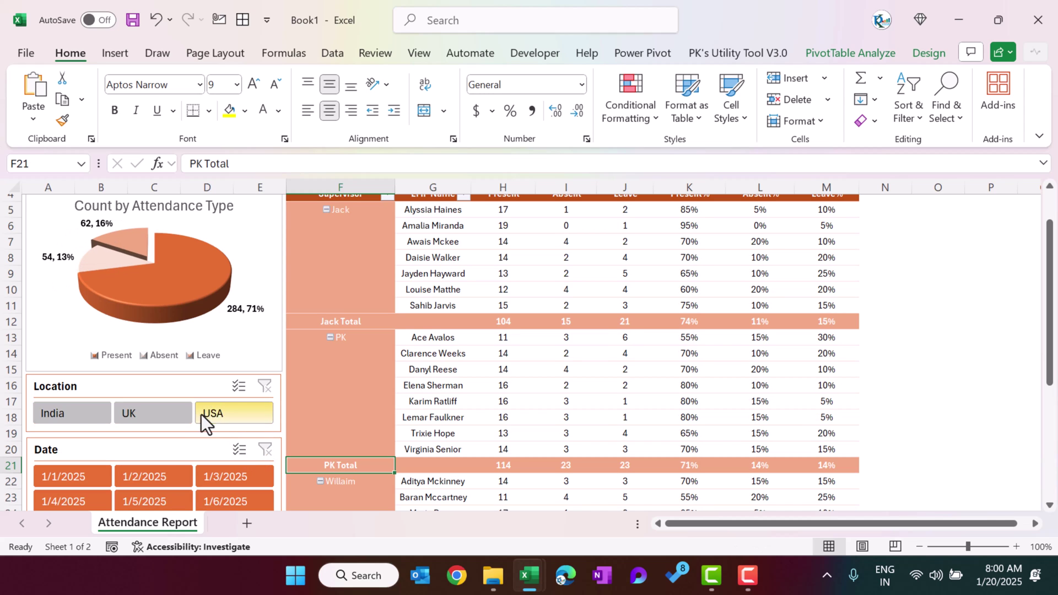
pyautogui.click(156, 415)
pyautogui.click(67, 417)
pyautogui.click(265, 386)
pyautogui.scroll(1, 466, 430)
pyautogui.click(475, 405)
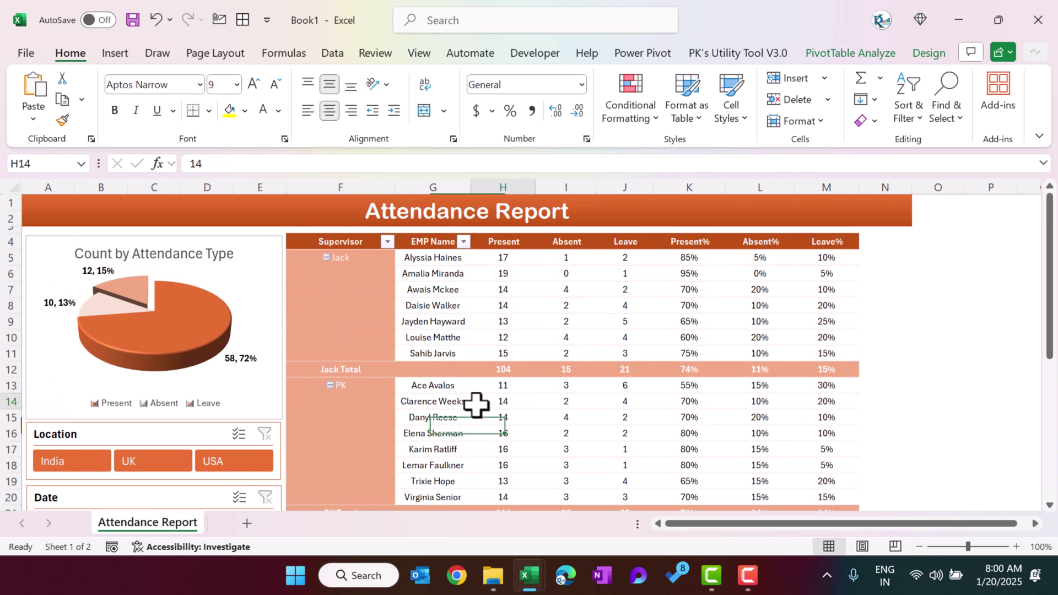
pyautogui.click(319, 217)
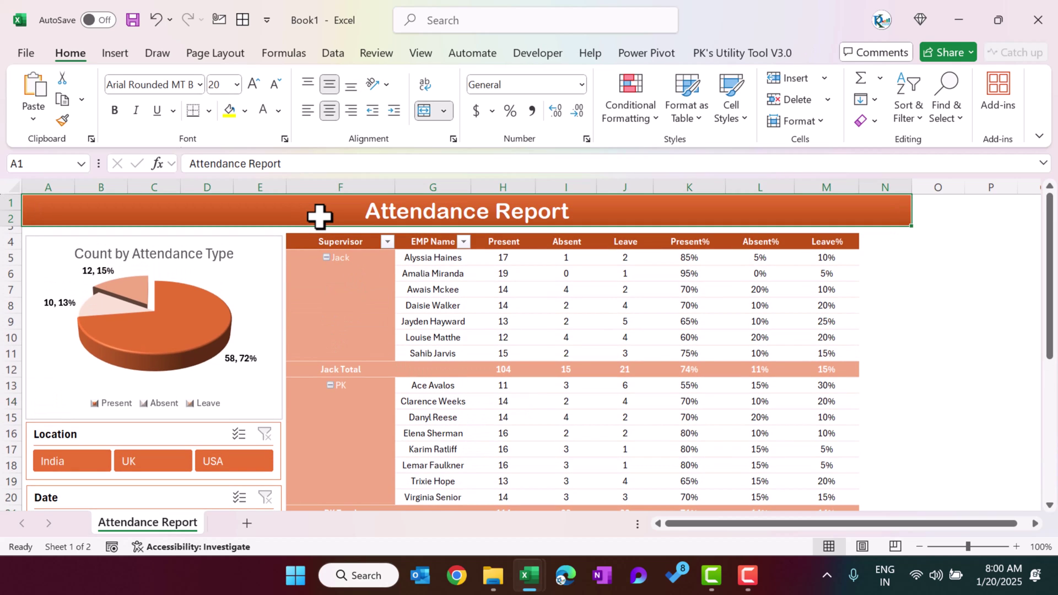